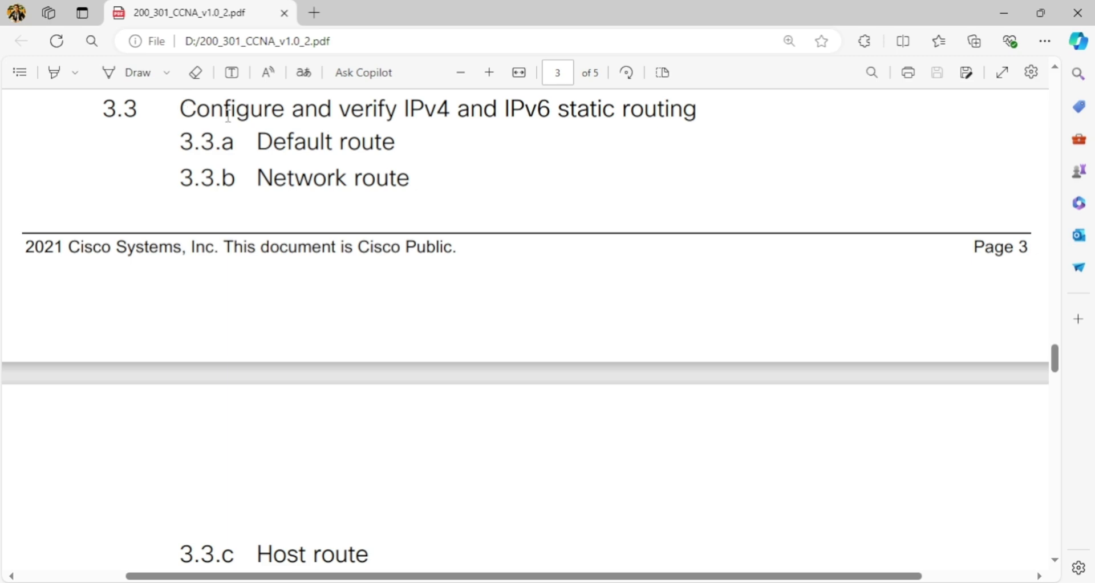
Step: Review the IPv4 and IPv6 static routing topics under section 3.3 of the CCNA exam topics PDF
left_click_drag(398, 114, 551, 131)
left_click(453, 130)
left_click(548, 127)
left_click_drag(1056, 370, 1061, 371)
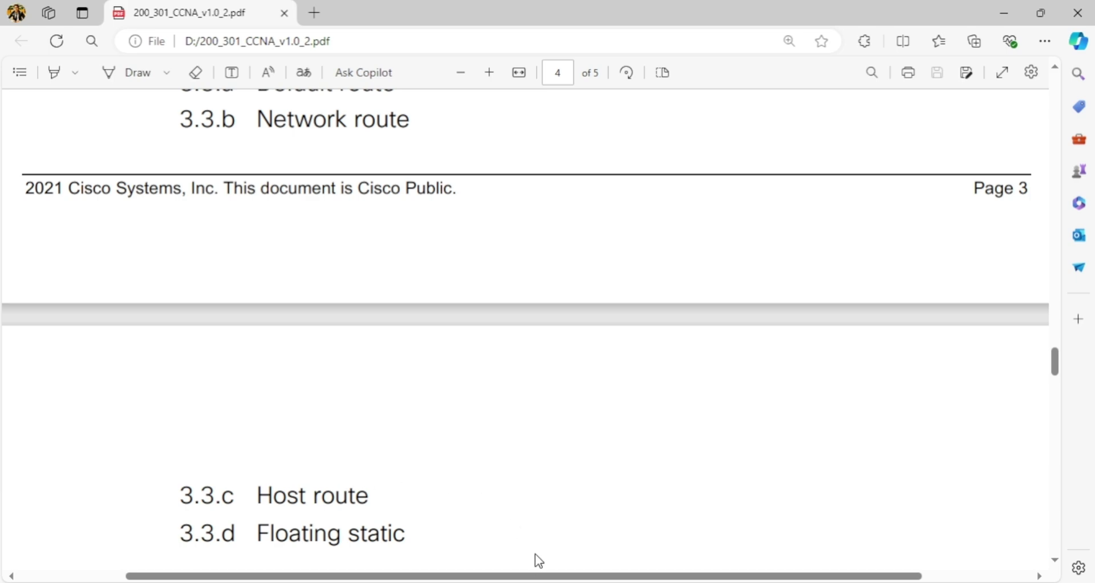
Step: Switch to the ccna document in Word and look back from the static host route section to the Addressing Table
left_click(541, 582)
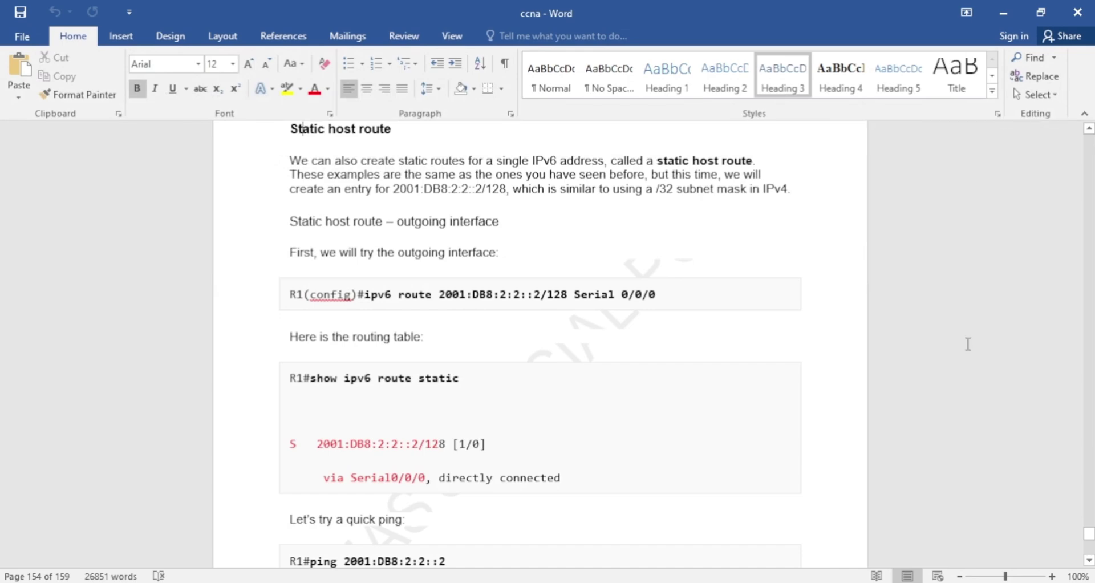
mouse_move(1089, 536)
left_mouse_down()
mouse_move(1090, 509)
mouse_move(1090, 525)
left_mouse_up()
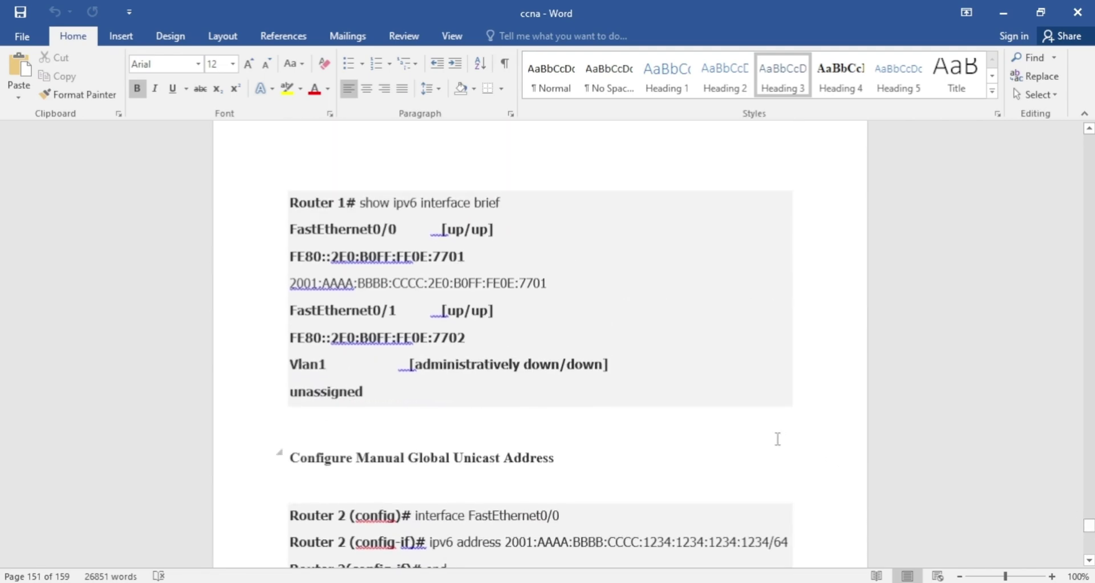
key("Up")
key("Up")
key("Up")
key("Up")
key("Up")
key("Up")
key("Up")
key("Up")
key("Up")
key("Up")
key("Up")
key("Up")
key("Up")
key("Up")
key("Up")
key("Up")
key("Up")
key("Up")
key("Up")
key("Up")
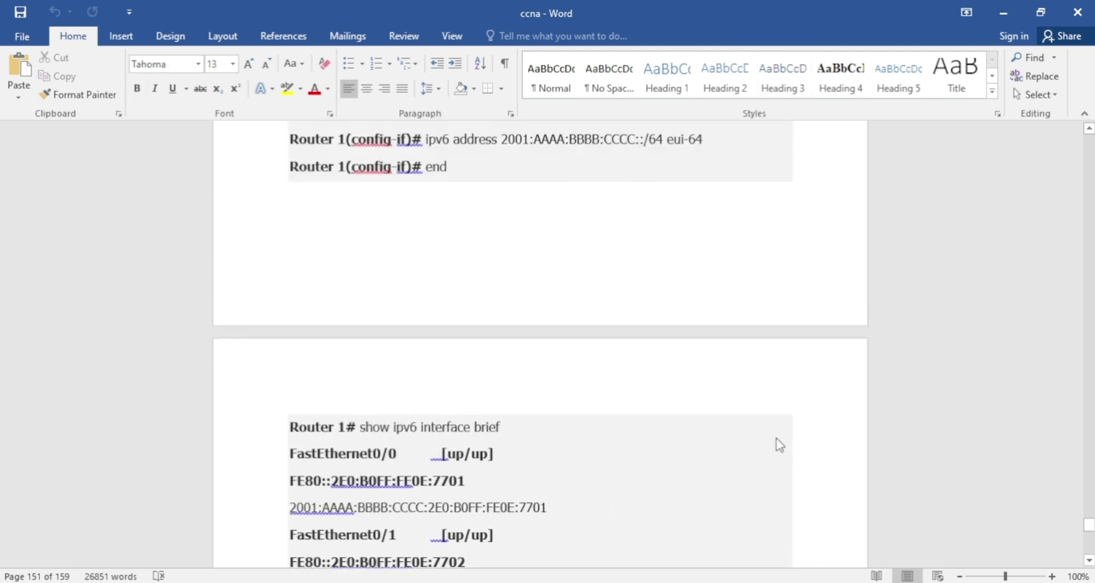
key("Up")
key("Up")
key("Up")
key("Up")
key("Up")
key("Up")
key("Up")
key("Up")
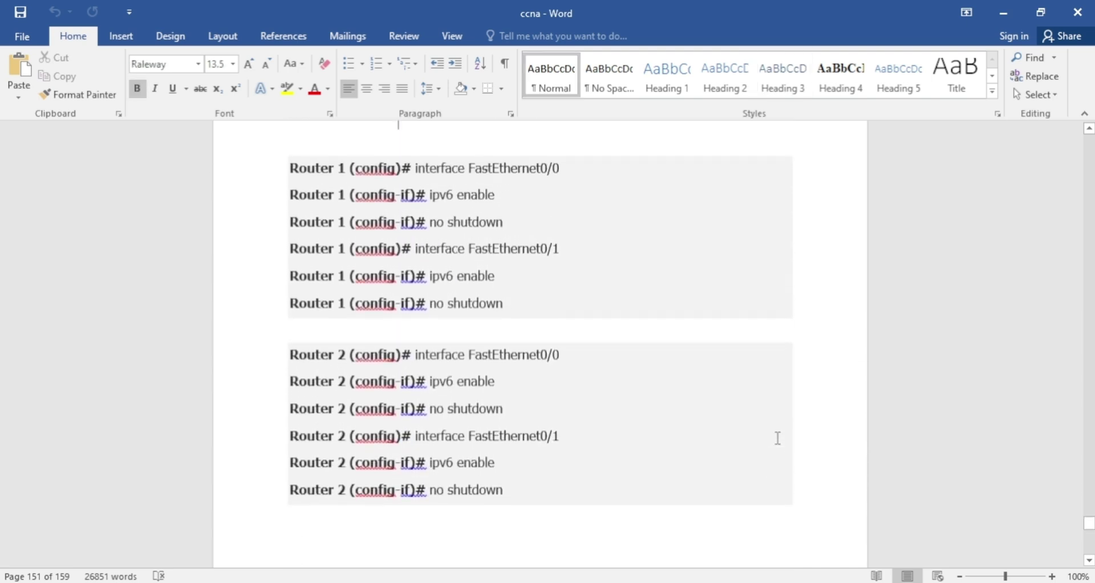
key("Up")
key("Up")
key("Up")
key("Up")
key("Up")
key("Up")
key("Up")
key("Up")
key("Up")
key("Up")
key("Up")
key("Up")
key("Up")
key("Up")
key("Up")
key("Up")
key("Up")
key("Up")
key("Up")
key("Up")
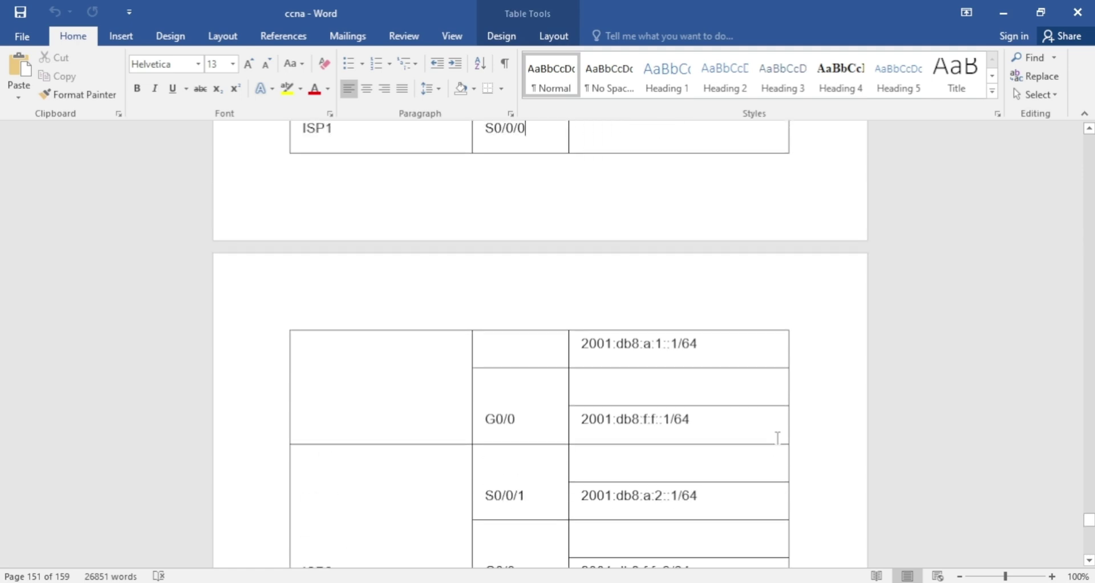
key("Up")
key("Up")
key("Up")
key("Up")
key("Up")
key("Up")
key("Up")
key("Up")
key("Up")
key("Up")
key("Up")
key("Up")
key("Up")
key("Up")
key("Up")
key("Up")
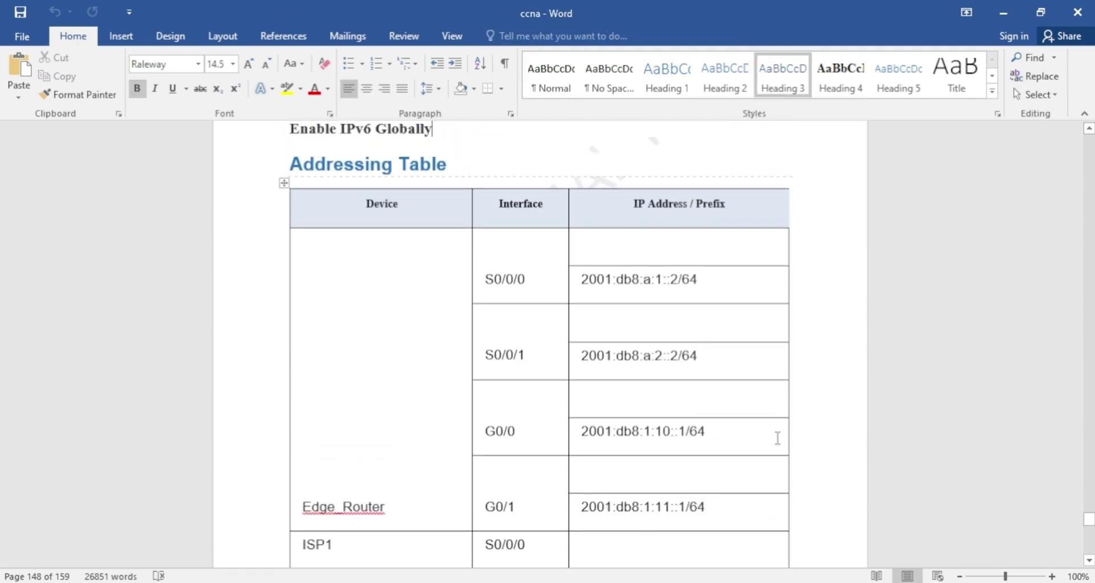
Step: Read on from the Addressing Table to the Router 1 commands under Enable IPv6 on Interface
key("Down")
key("Down")
key("Down")
key("Down")
key("Down")
key("Down")
key("Down")
key("Down")
key("Down")
key("Down")
key("Down")
key("Down")
key("Down")
key("Down")
key("Down")
key("Down")
key("Down")
key("Down")
key("Down")
key("Down")
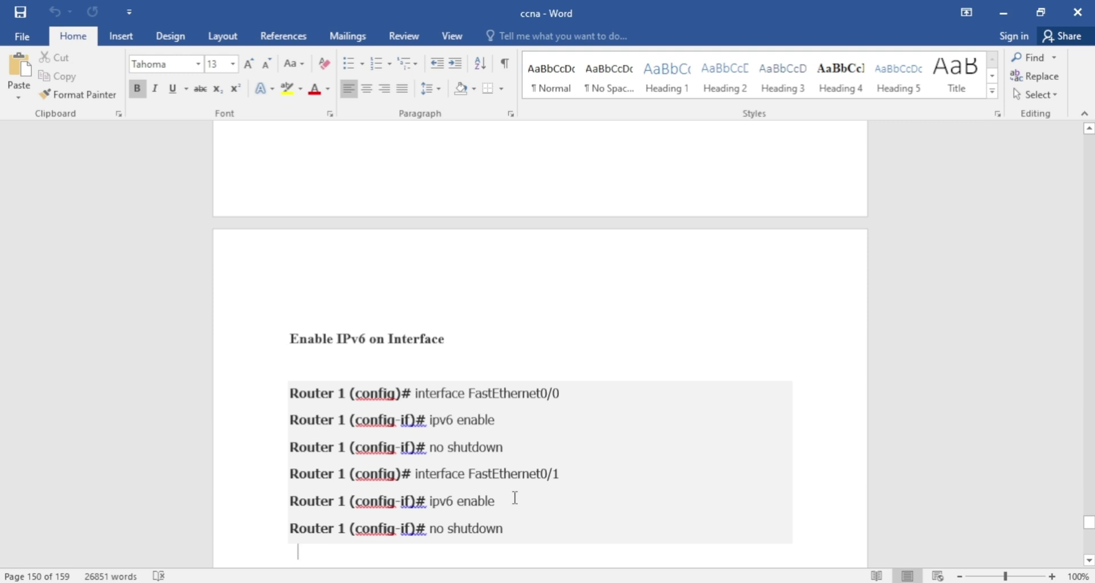
Step: Switch to Cisco Packet Tracer and place two ISR4331 routers side by side in the empty logical workspace
mouse_move(577, 574)
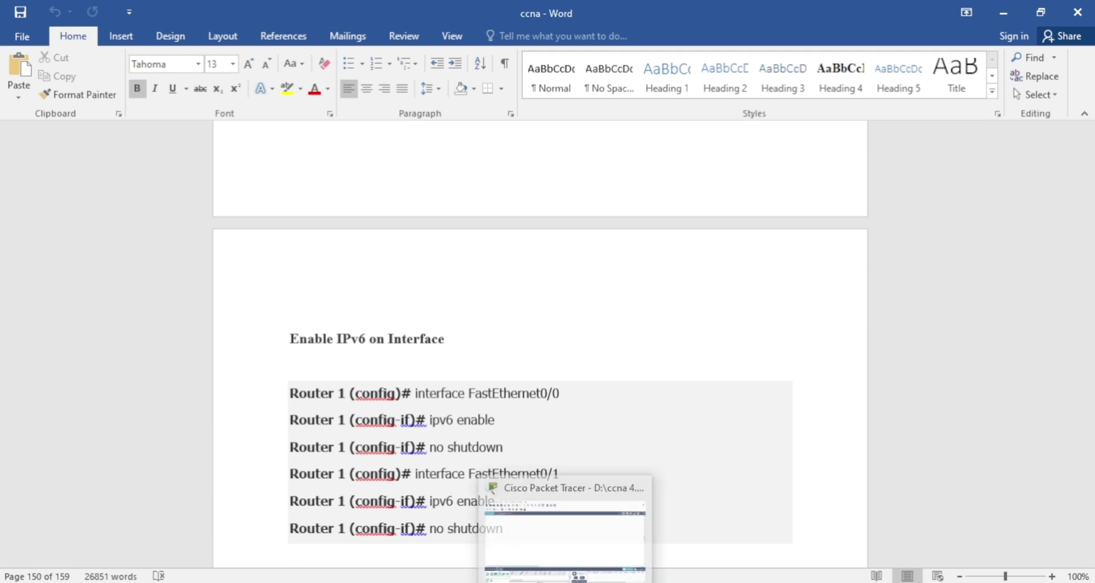
left_click(577, 575)
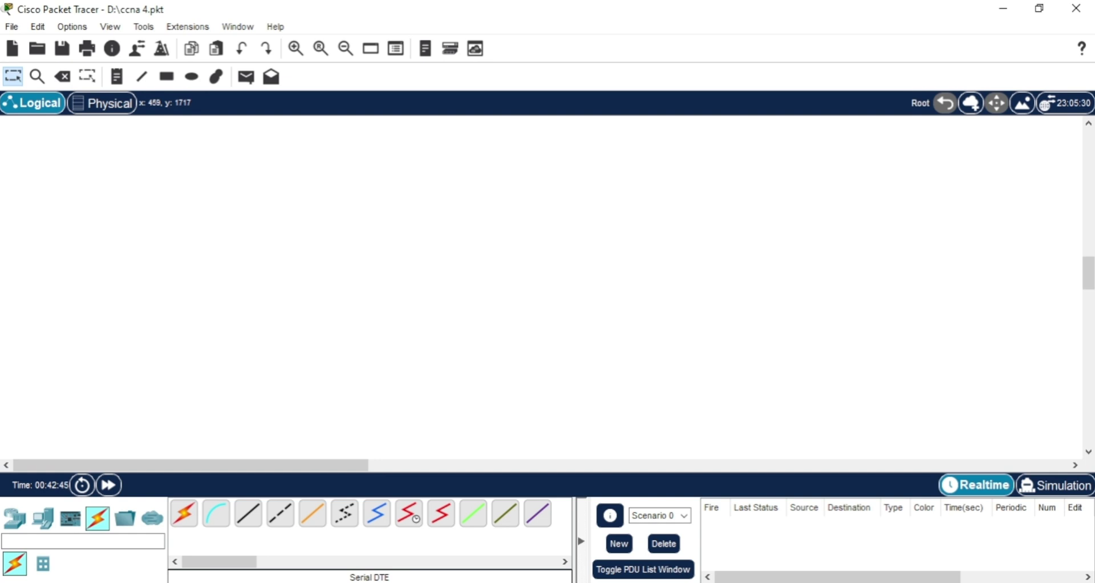
left_click(14, 518)
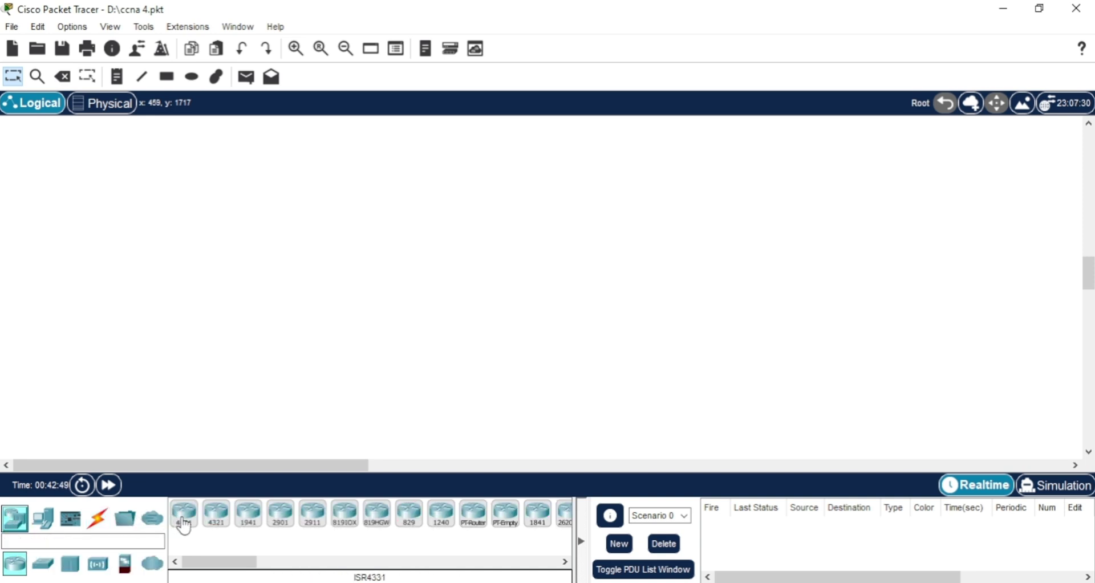
left_click(183, 516)
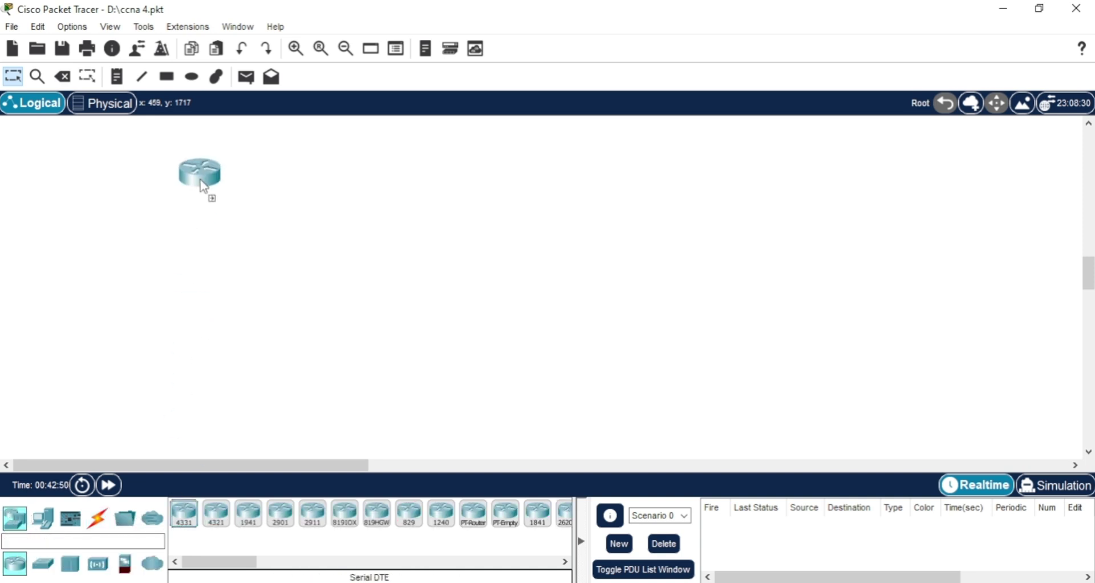
left_click(206, 225)
left_click(185, 515)
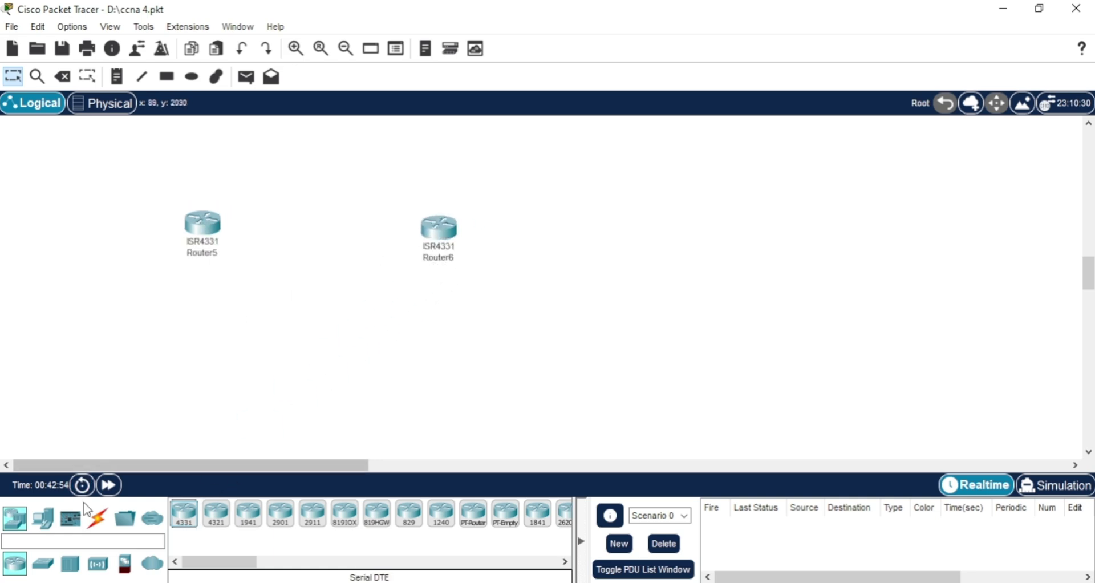
Step: Add a 2960 switch on the outer side below each router and a PC below each switch
left_click(42, 563)
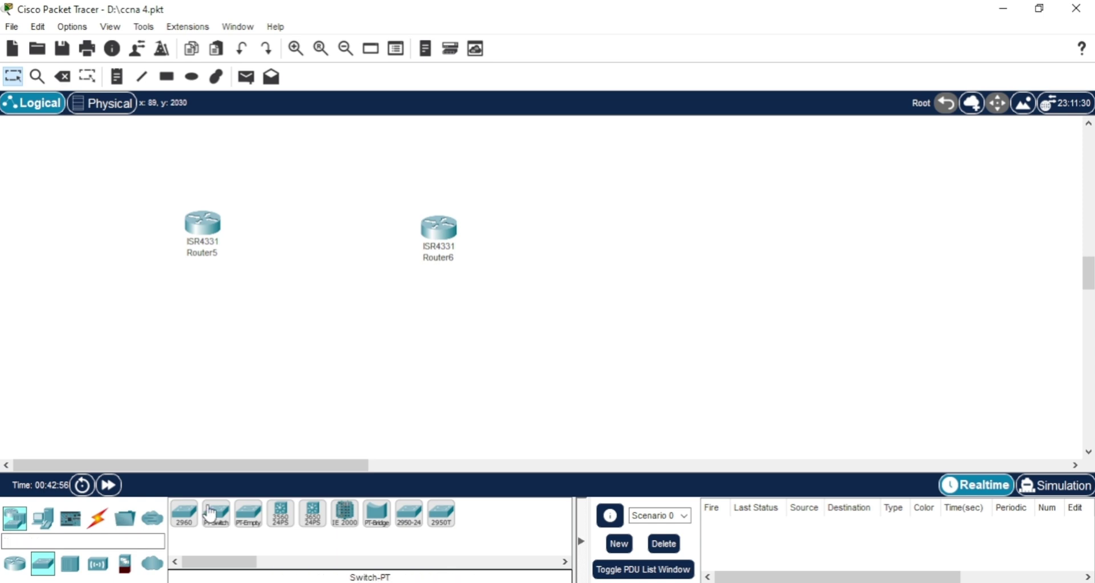
left_click(176, 516)
left_click(89, 308)
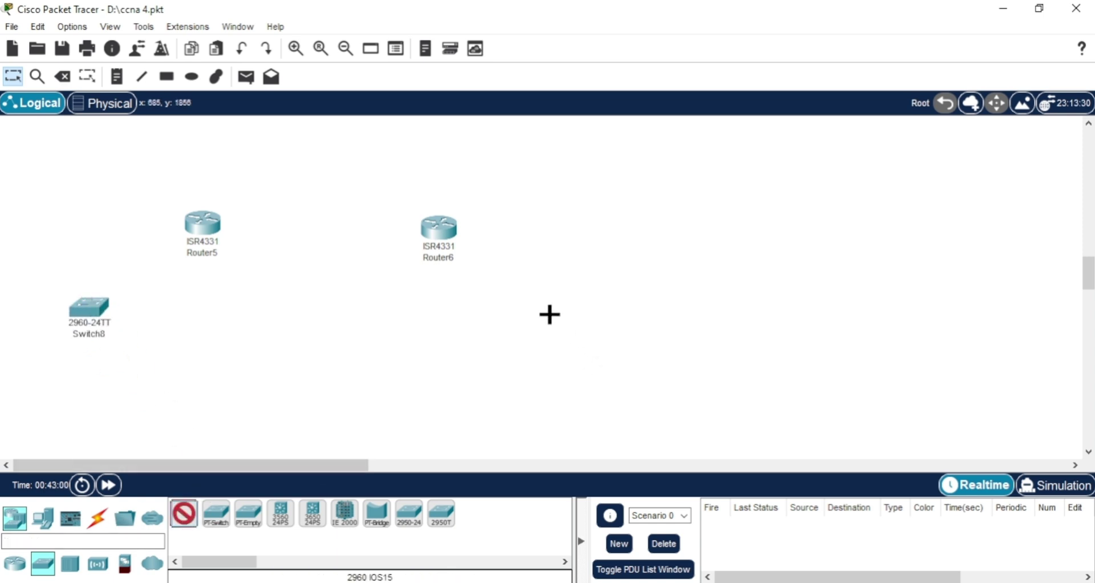
left_click(540, 306)
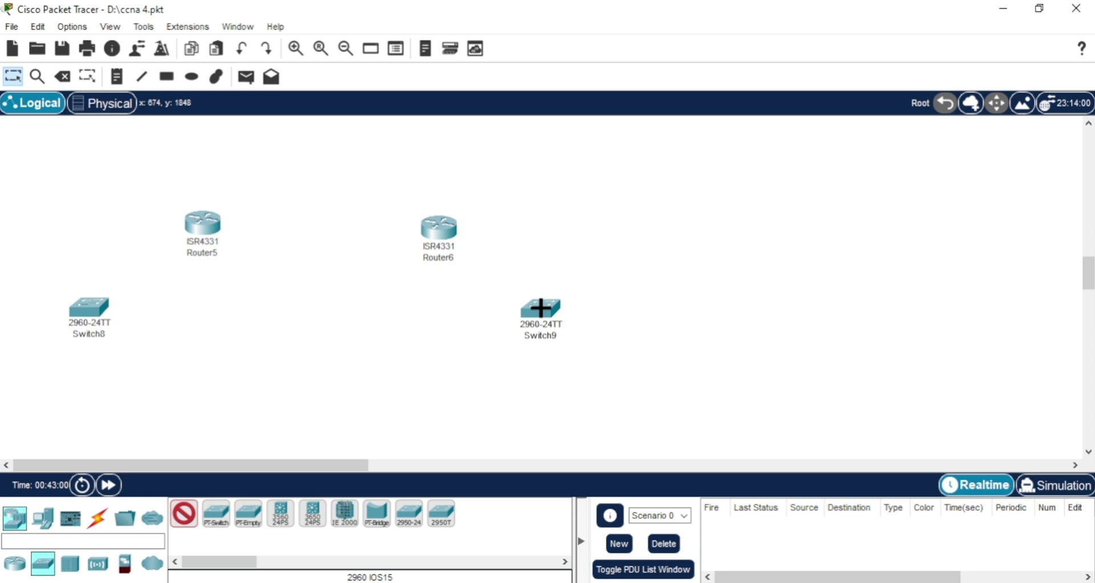
left_click(43, 518)
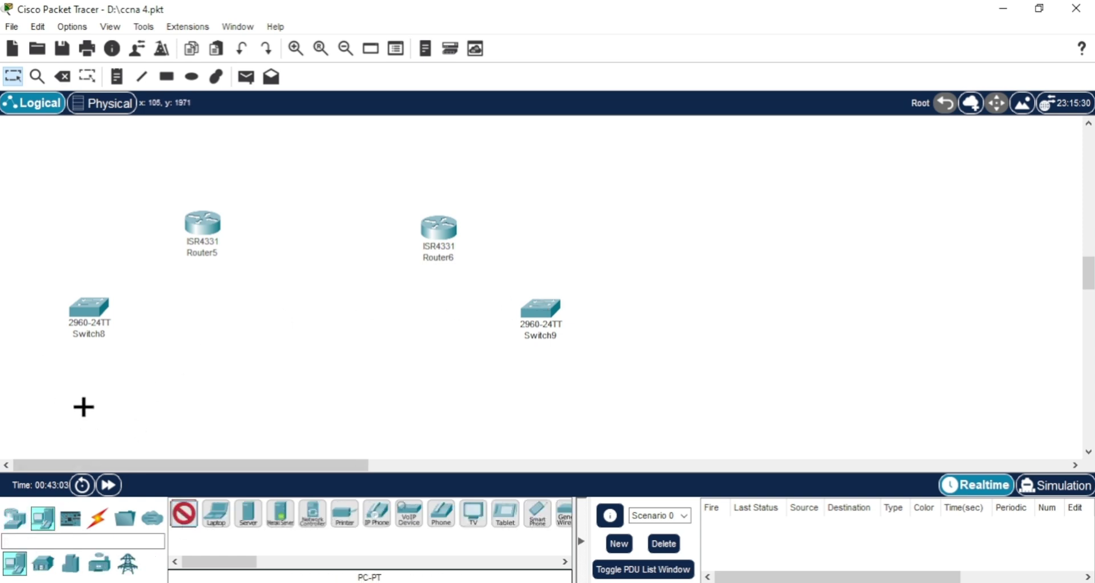
left_click(84, 407)
left_click(536, 405)
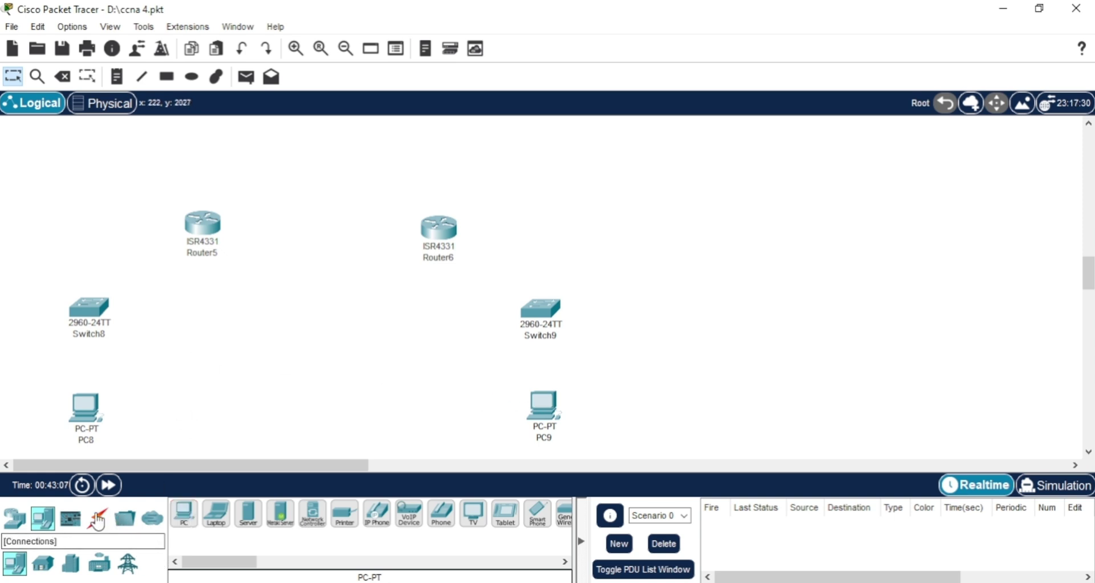
Step: Cable PC8 to Switch8 and Router5 to Switch8 using the automatically chosen connection type
left_click(98, 517)
left_click(178, 526)
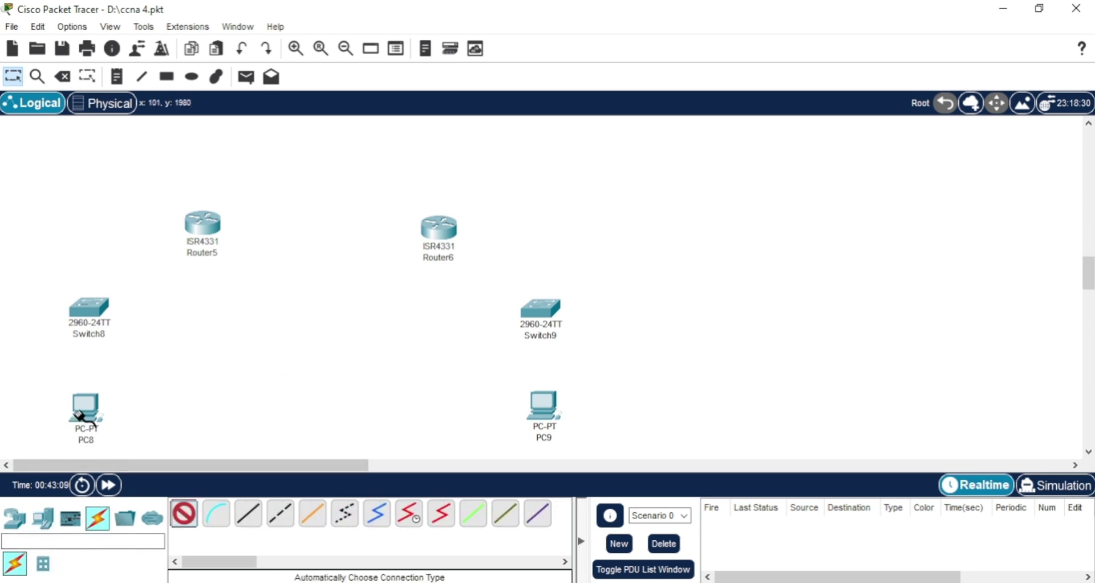
left_click(86, 411)
left_click(85, 312)
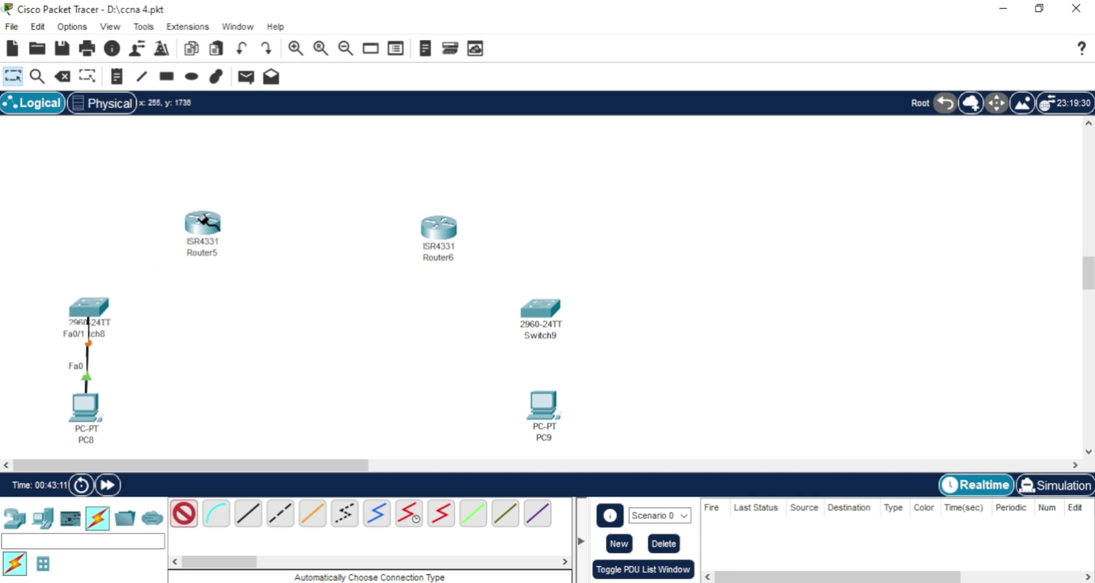
left_click(203, 225)
left_click(89, 308)
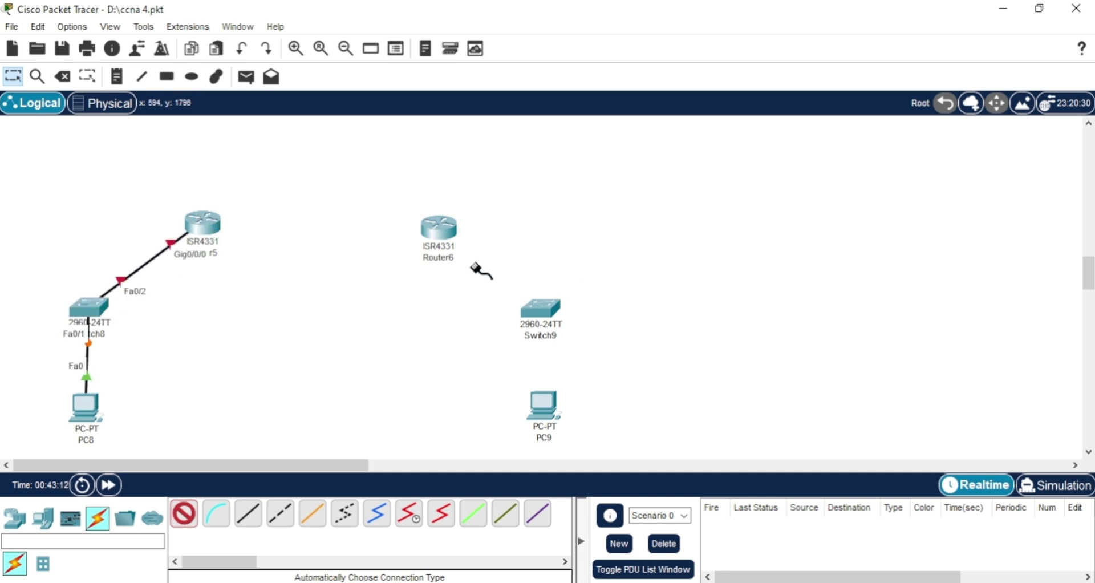
Step: Cable Router6 to Switch9 and Switch9 to PC9 using the automatically chosen connection type
left_click(448, 228)
left_click(536, 306)
left_click(541, 311)
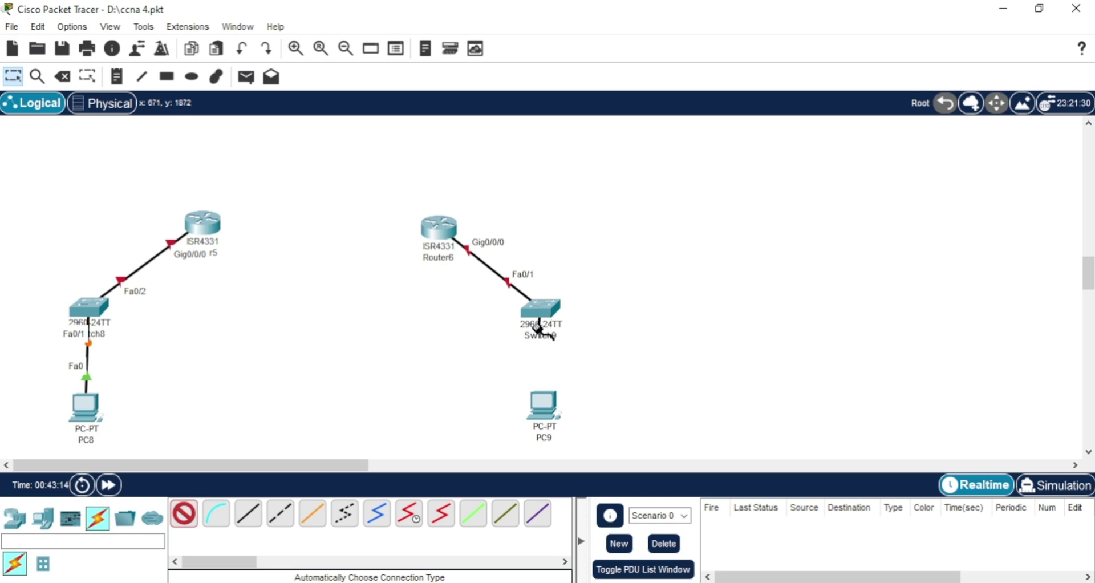
left_click(542, 405)
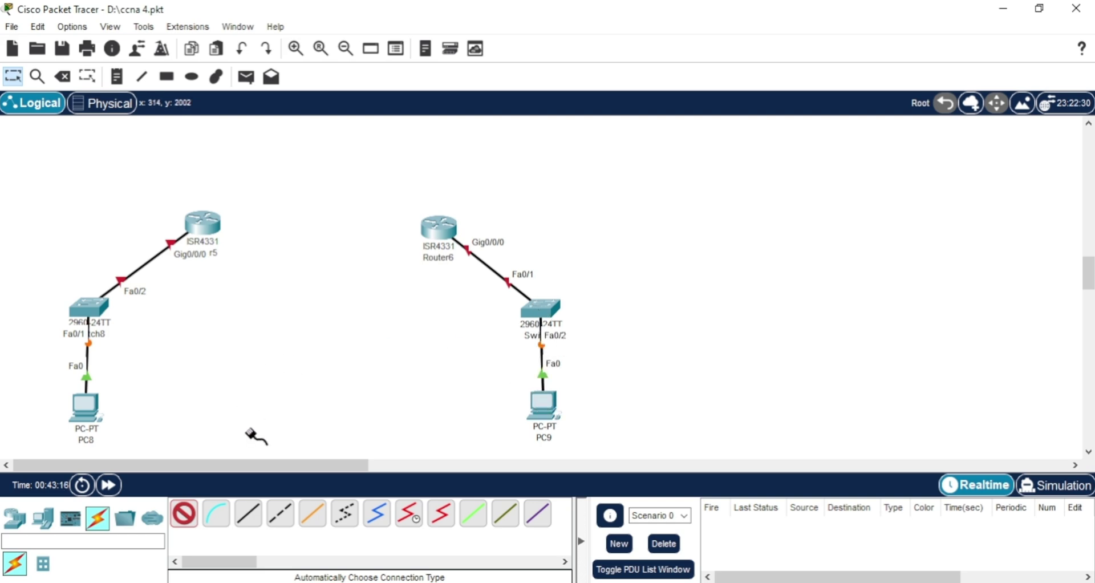
key("Escape")
Step: Install a NIM-2T serial module in the first empty slot of Router5
left_click(201, 218)
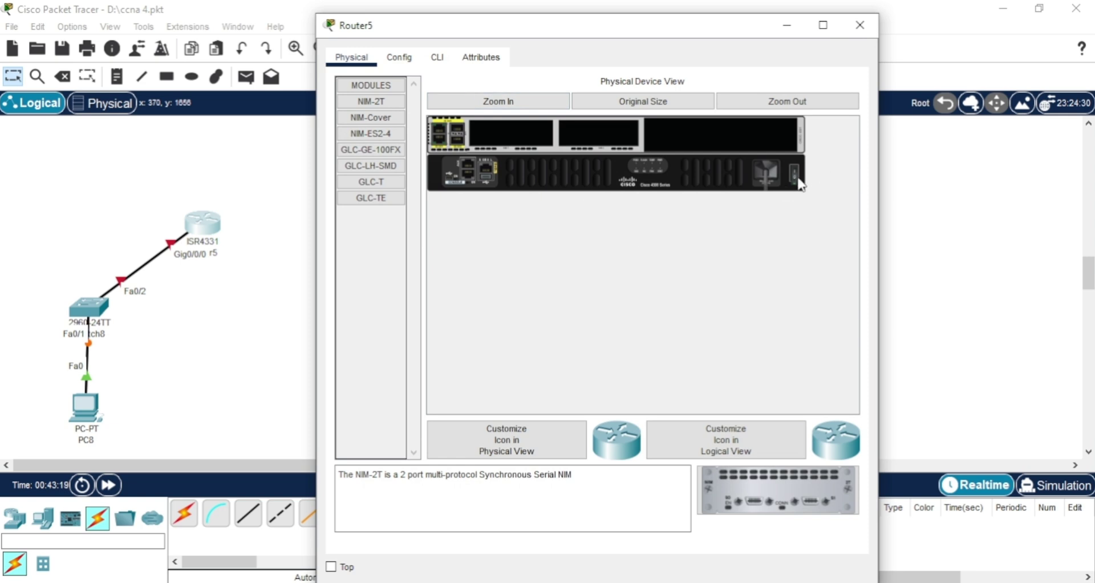
left_click_drag(768, 479, 509, 136)
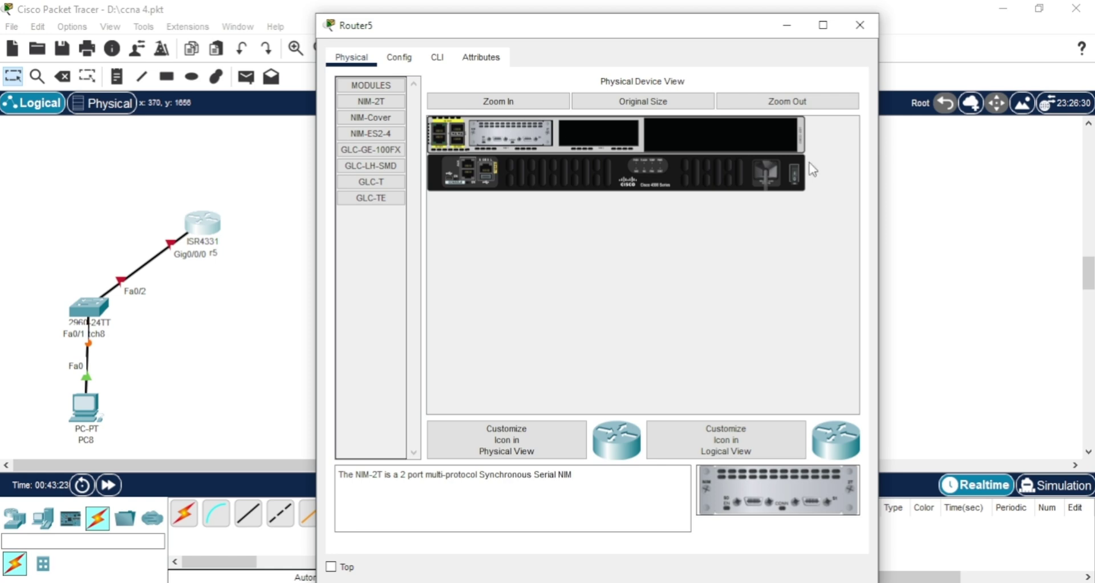
left_click(866, 28)
Step: Install a NIM-2T serial module in the first empty slot of Router6
left_click(435, 238)
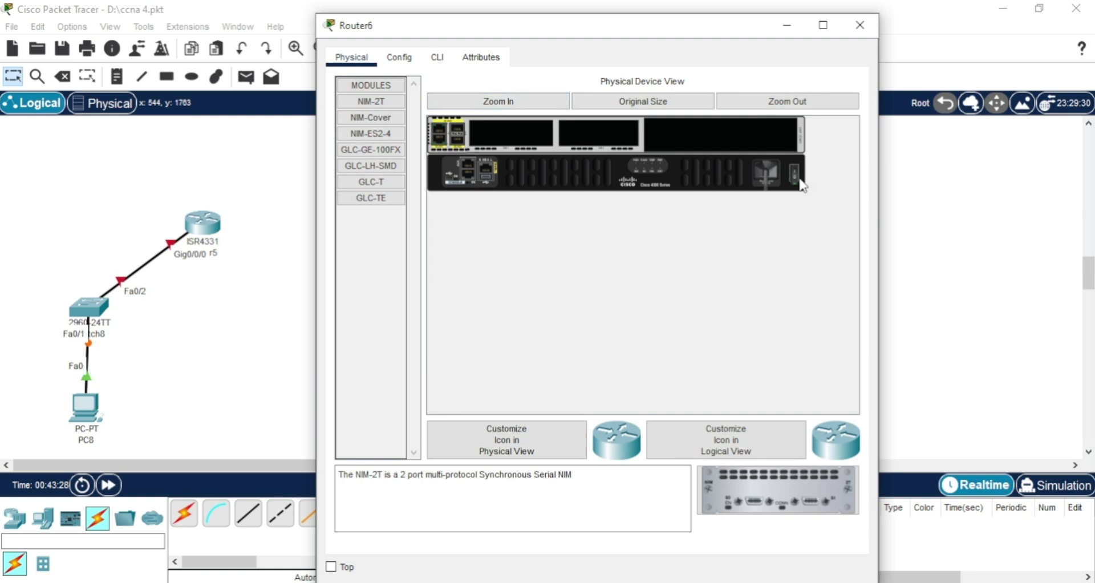
left_click_drag(776, 502, 522, 124)
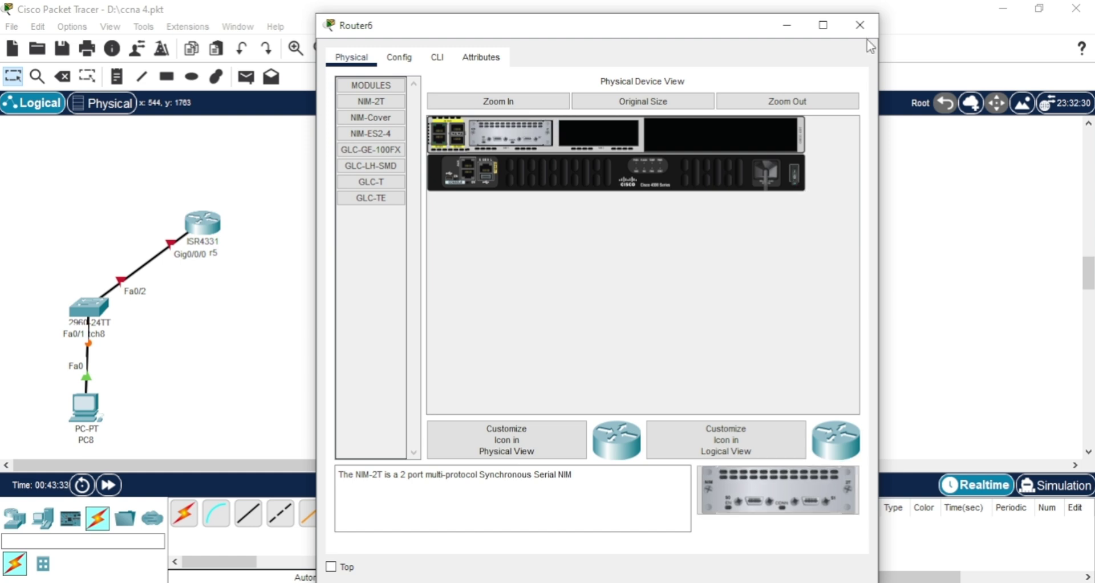
left_click(860, 25)
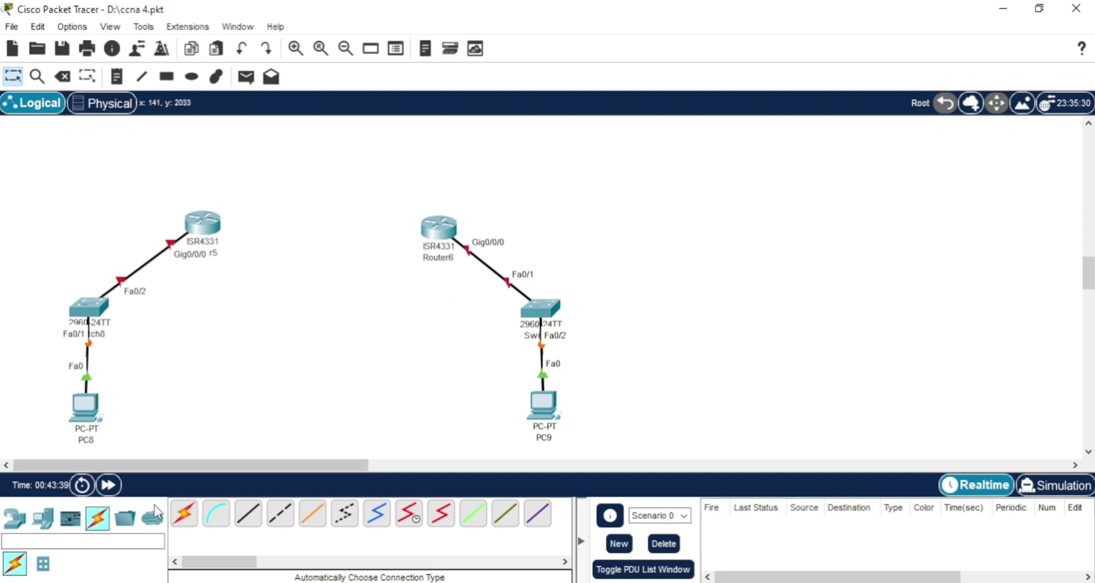
Step: Connect Serial0/1/0 of Router5 to Serial0/1/0 of Router6 with a Serial DTE cable
left_click(443, 519)
left_click(201, 224)
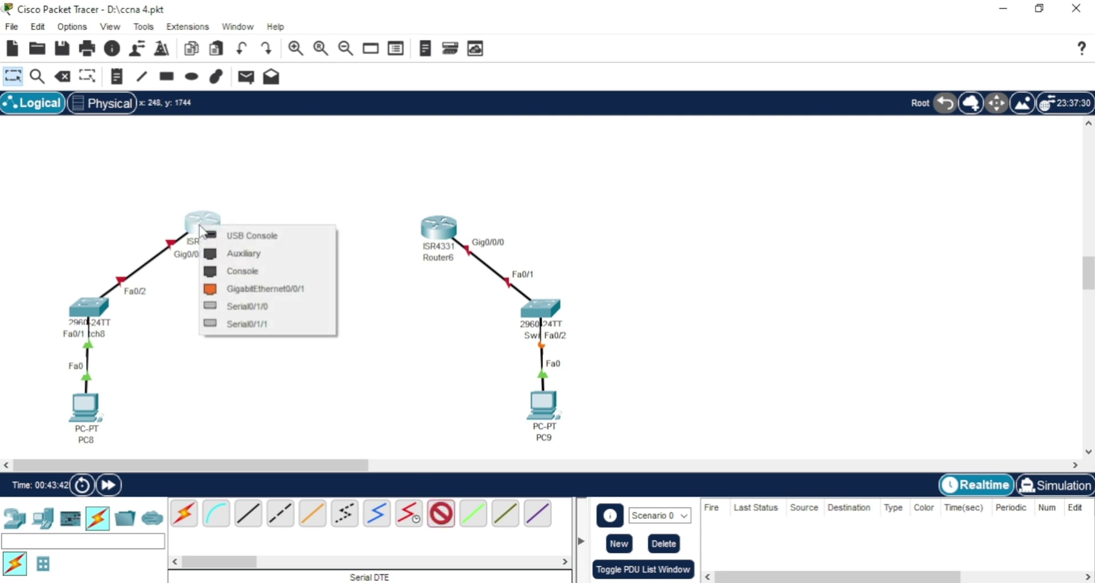
left_click(242, 308)
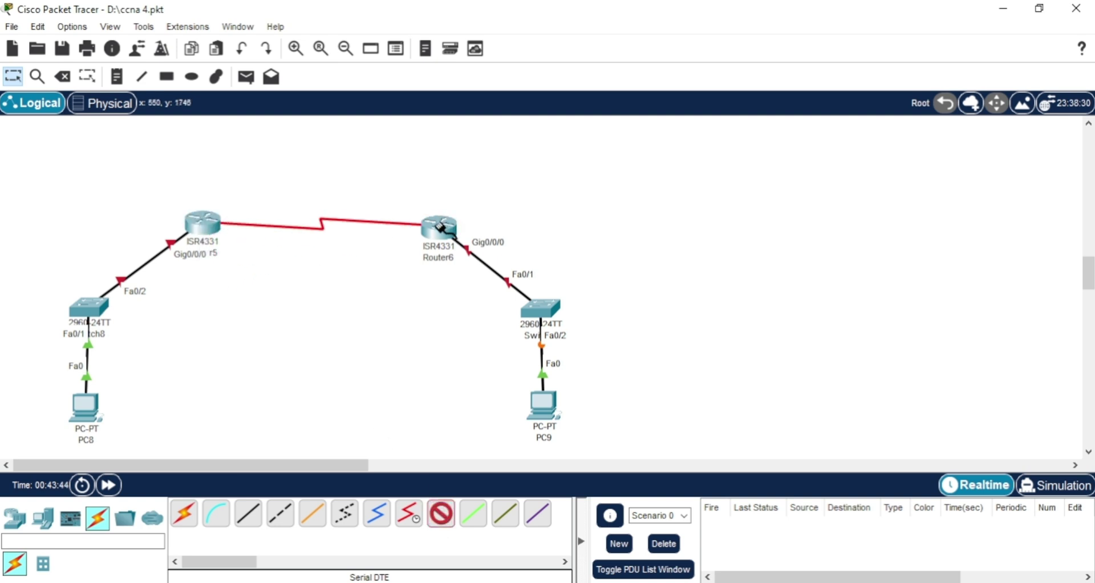
left_click(443, 229)
left_click(490, 308)
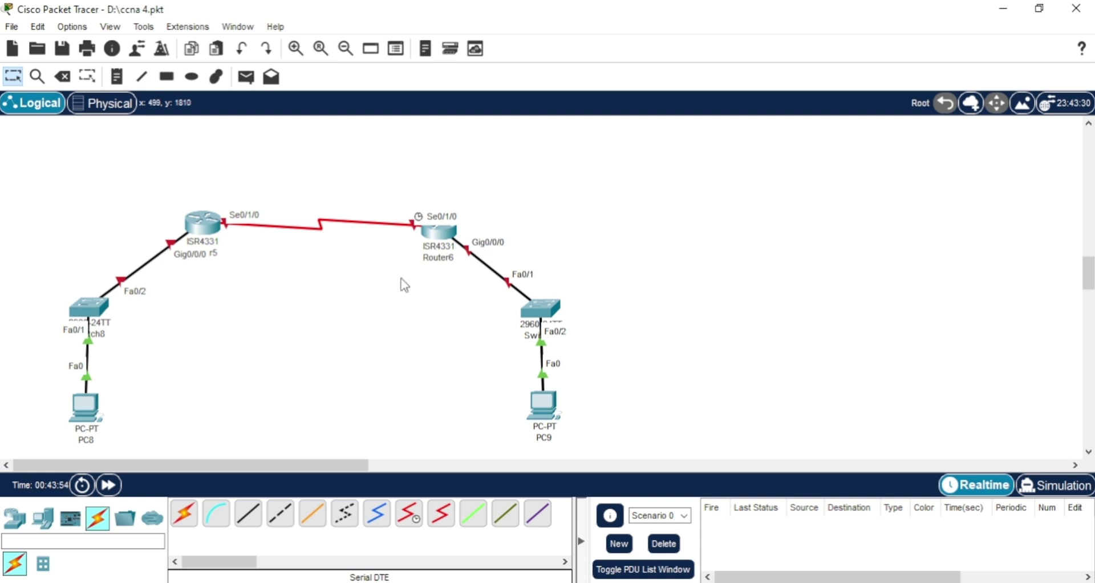
Step: Draw unfilled black-outlined rectangles over the Router5 LAN and around the serial link between the two routers
left_click(120, 80)
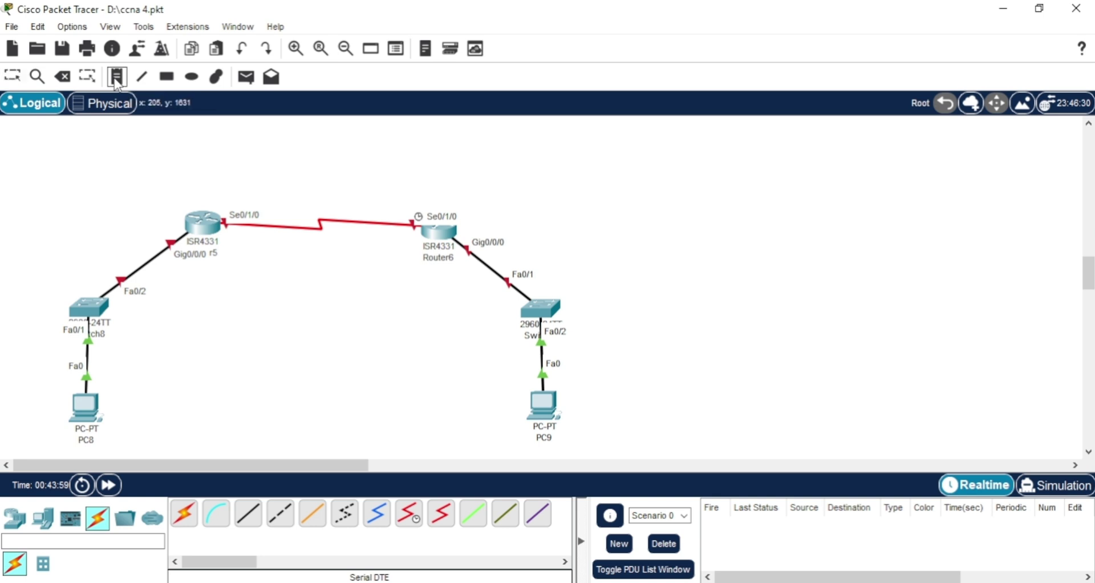
left_click(166, 76)
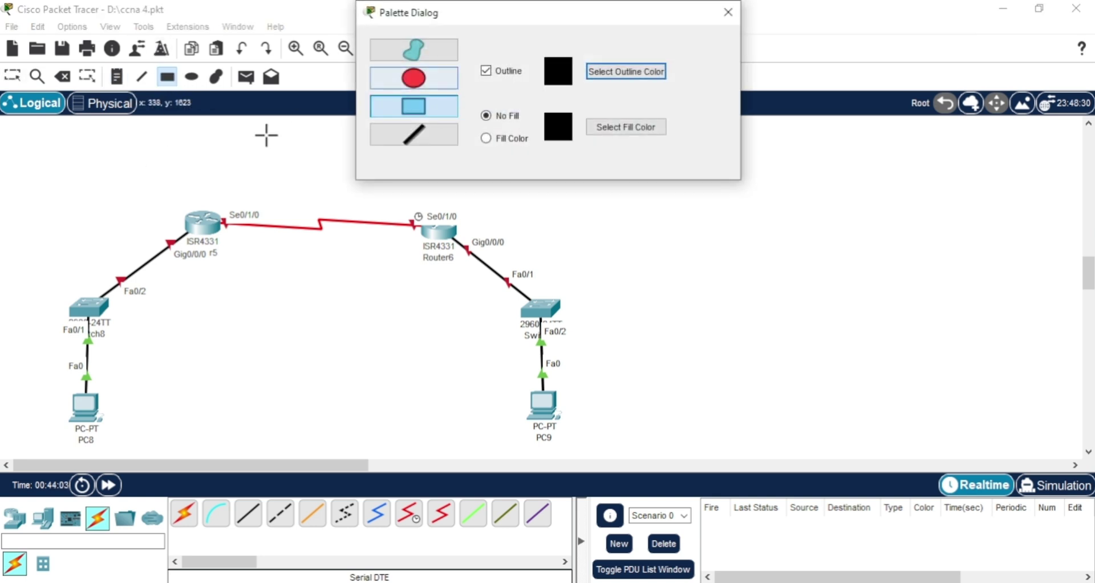
left_click(137, 195)
left_click_drag(75, 186, 187, 452)
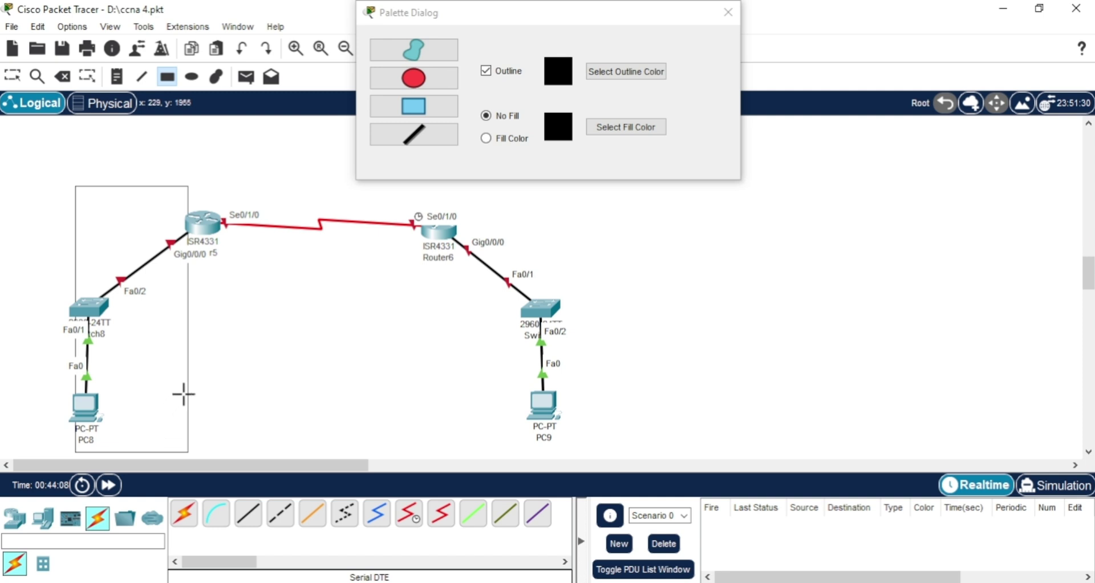
left_click_drag(226, 183, 423, 266)
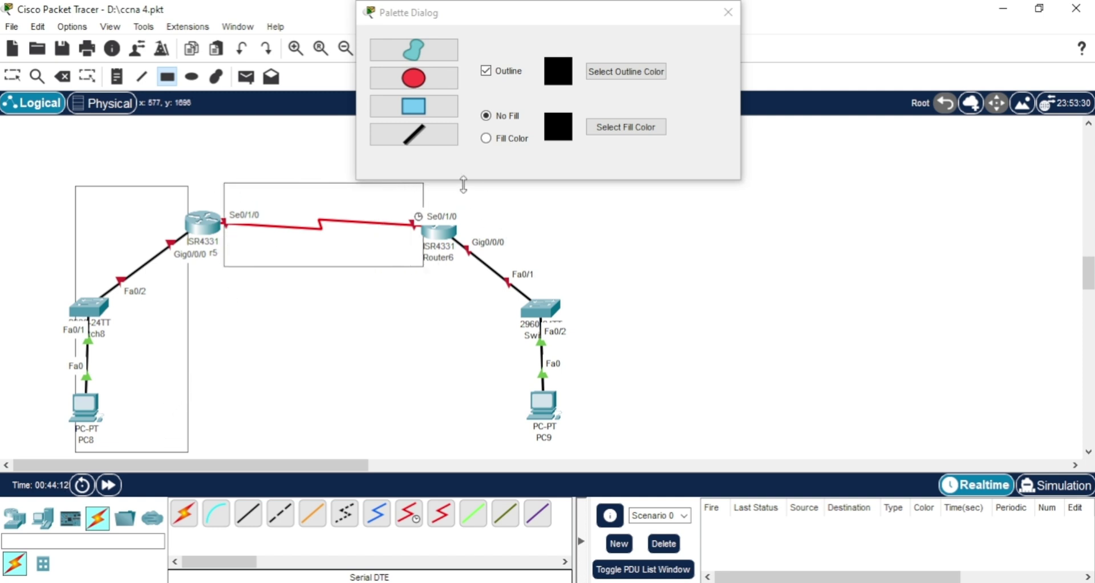
Step: Draw an unfilled black-outlined rectangle over the Router6 LAN, covering its switch and PC9
left_click_drag(463, 188, 598, 450)
key("Escape")
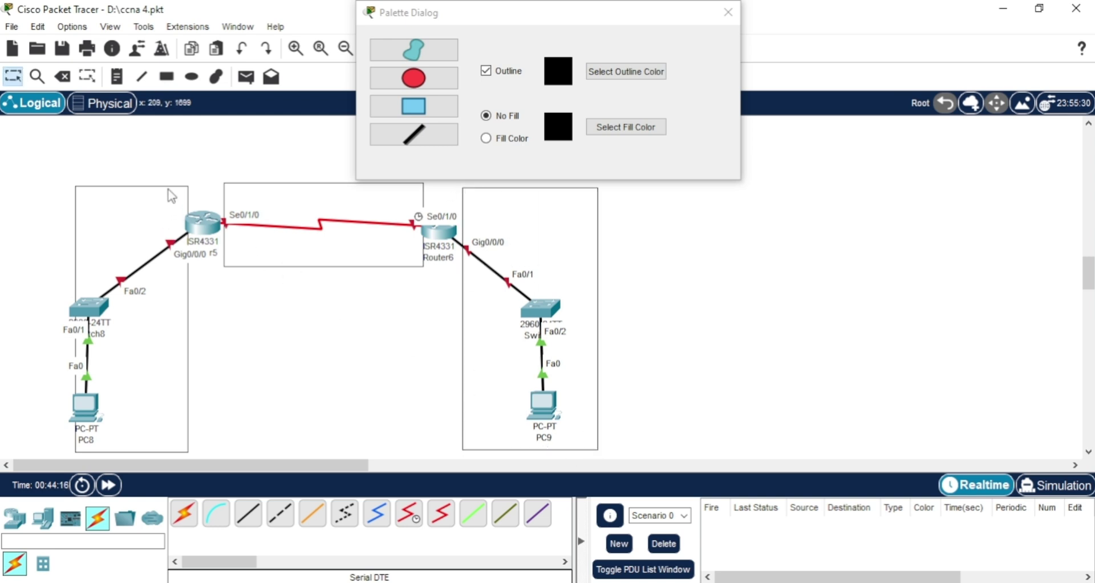
Step: Shift the Router5 LAN rectangle left to clear Router5 and move Router6 slightly upward
left_click_drag(169, 188, 154, 195)
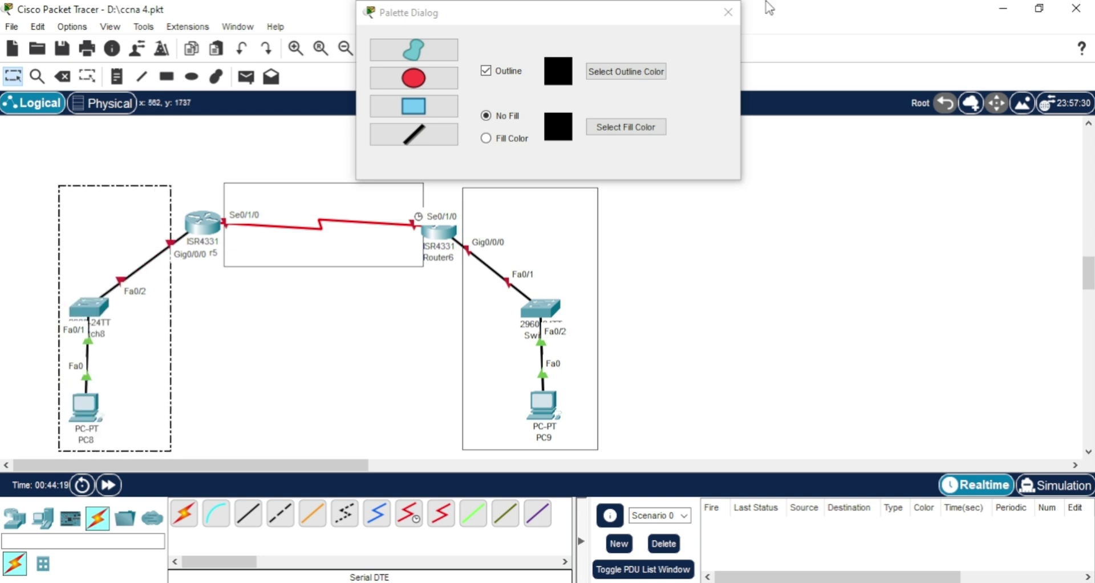
left_click(729, 12)
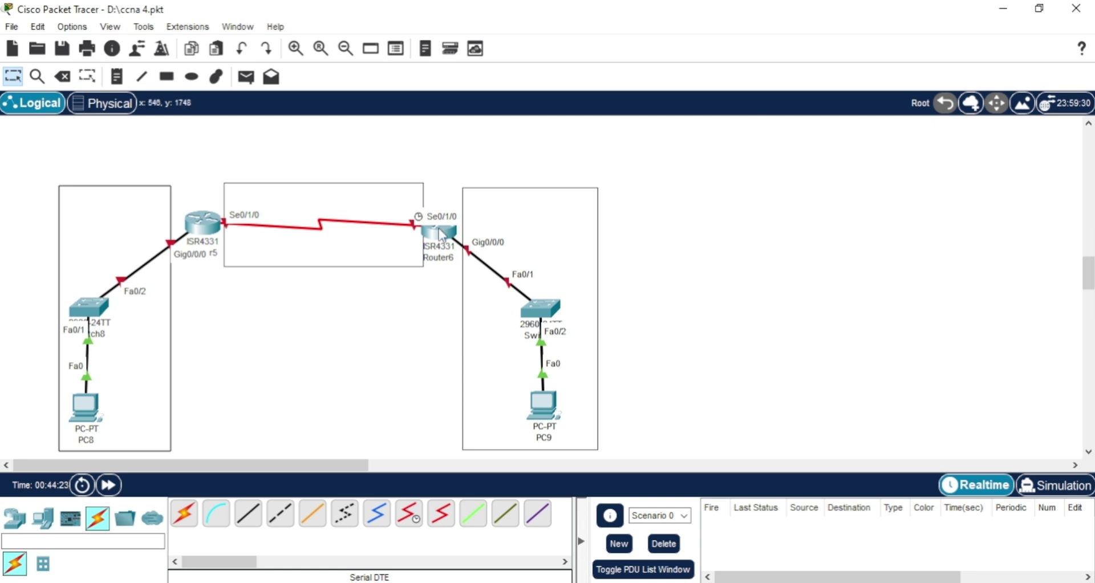
left_click_drag(439, 229, 437, 220)
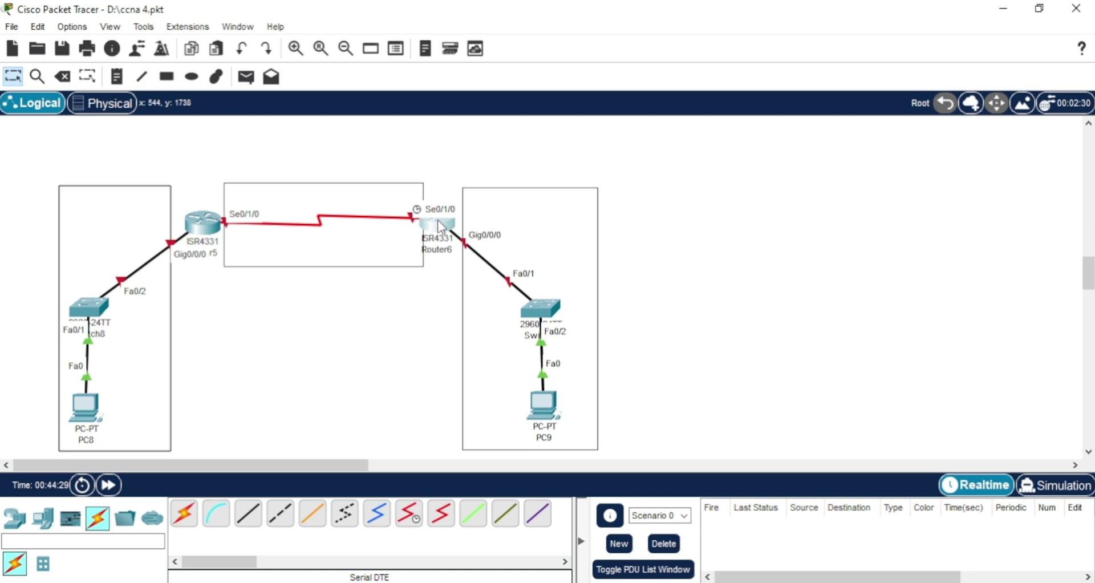
left_click(916, 252)
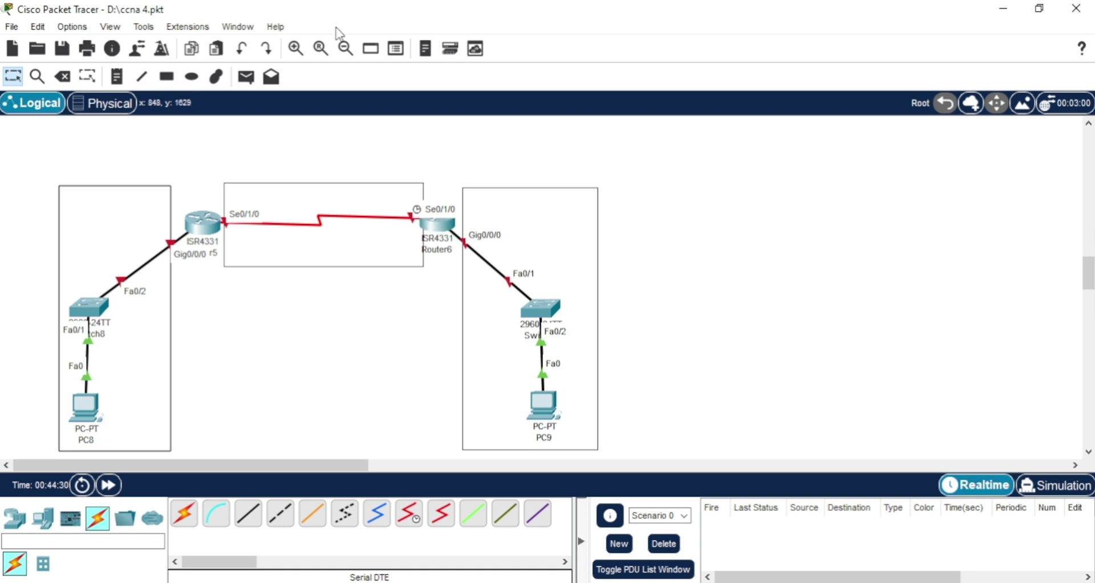
Step: Place a note reading 2001:DB8:0:1::1/64 inside the Router5 LAN rectangle
left_click(117, 76)
left_click(74, 205)
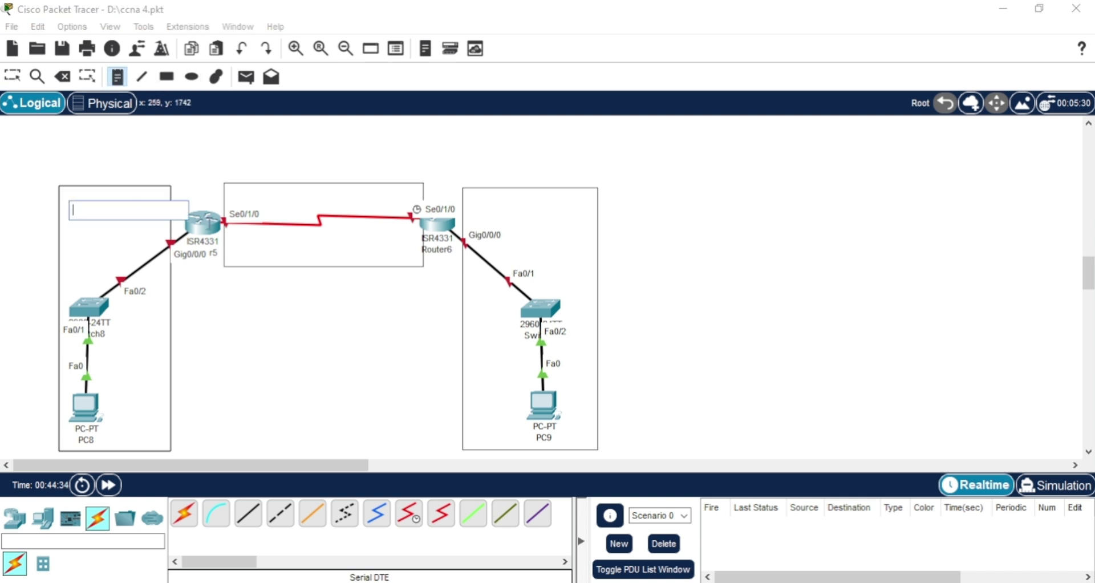
type("2001:DB8:0:3::1")
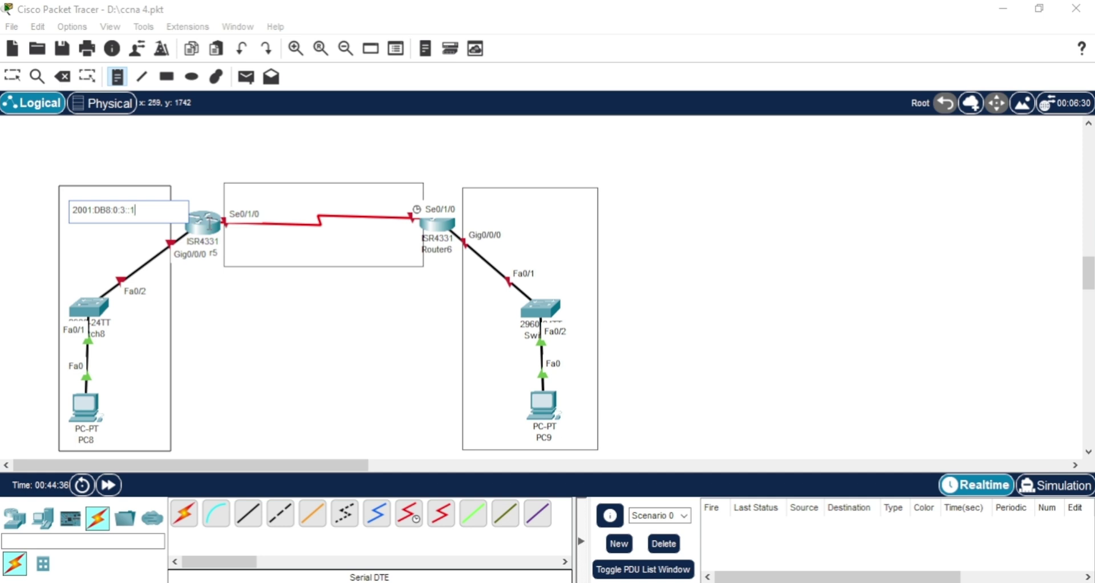
key("Left")
key("Left")
key("Left")
key("BackSpace")
type("1")
left_click_drag(145, 218, 67, 210)
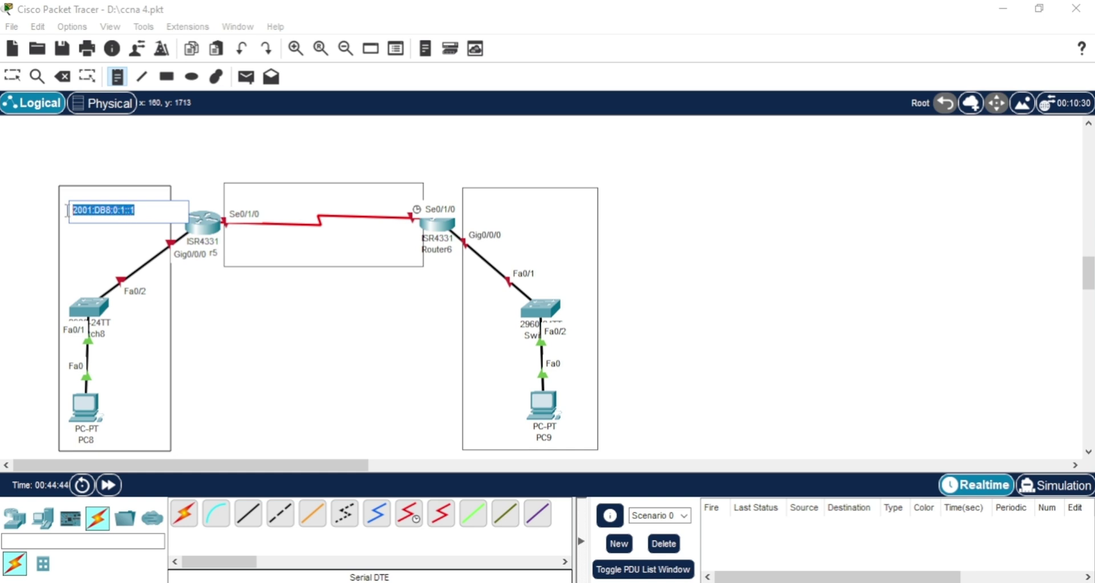
left_click(150, 216)
type("/")
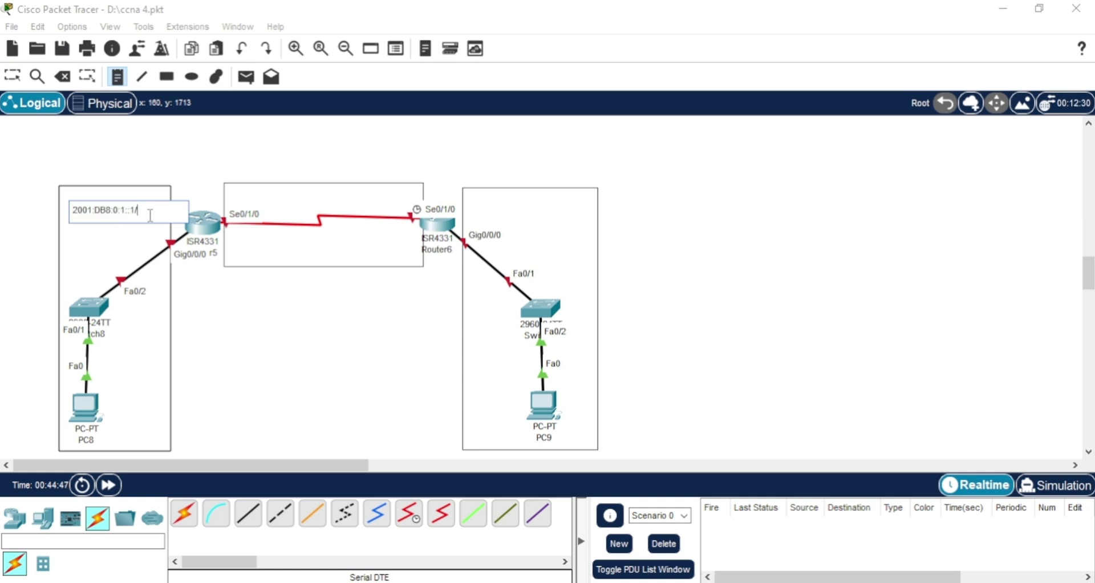
type("64")
Step: Copy the Router5 LAN note's text into a new note above the serial link and change it to 2001:DB8:0:2::1/64
left_click_drag(150, 214, 56, 213)
key("ctrl+c")
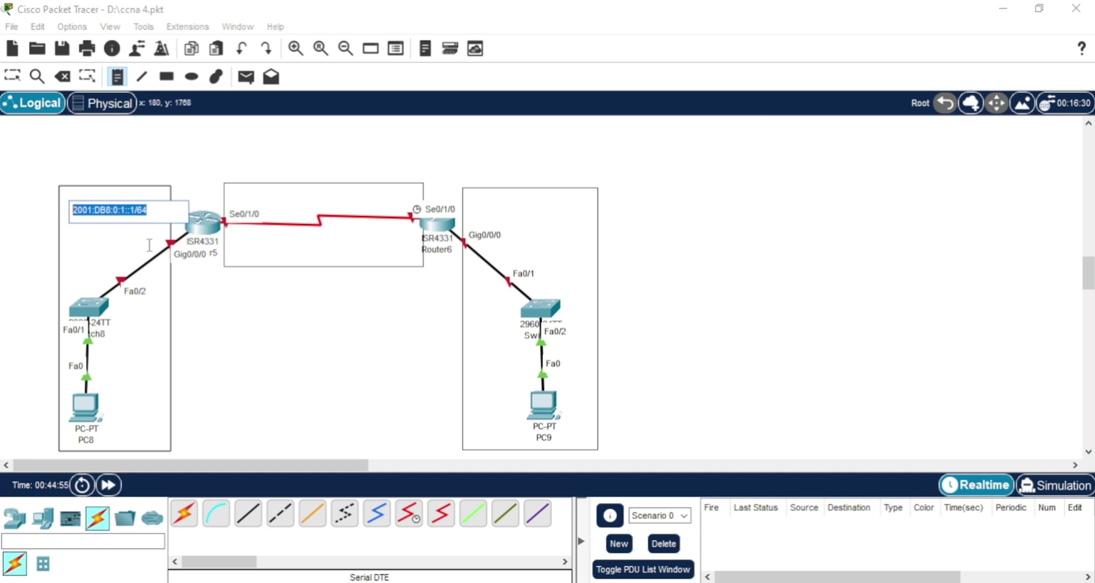
left_click(292, 197)
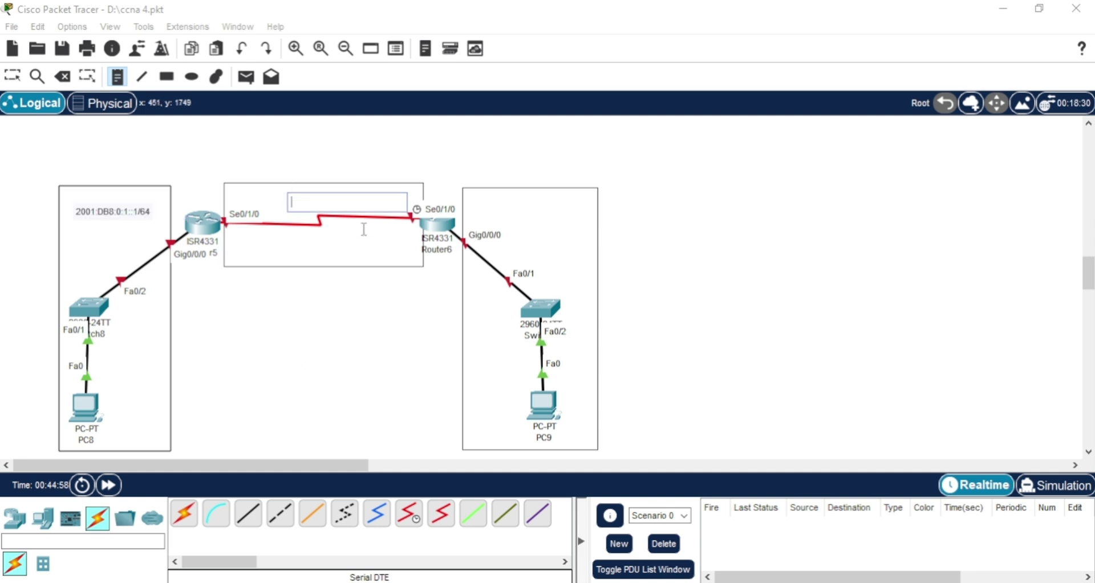
key("ctrl+v")
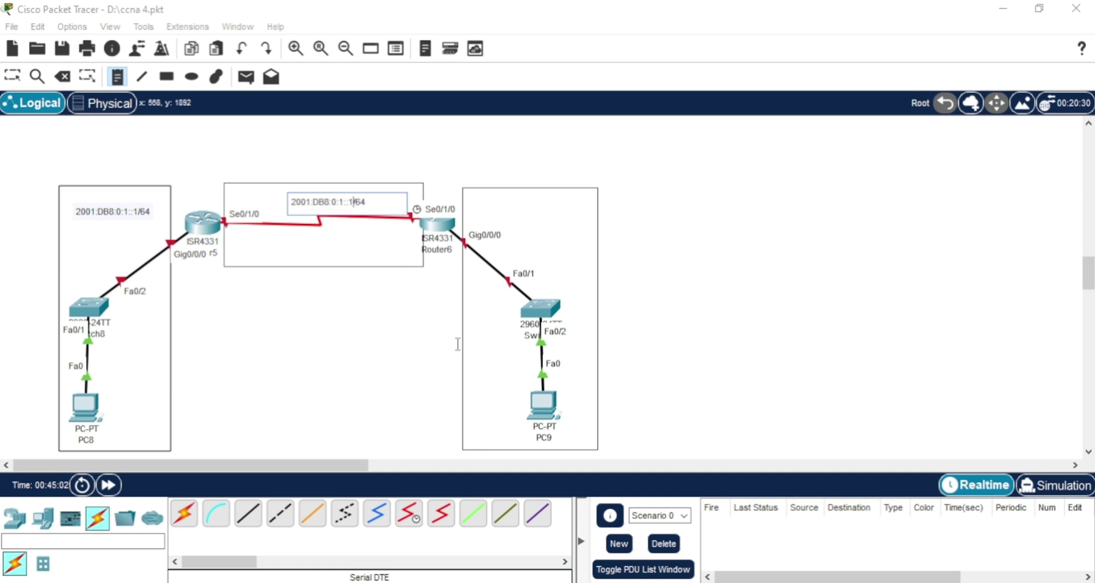
key("Left")
key("Left")
key("Left")
key("Left")
key("Left")
key("Left")
key("Left")
key("Left")
key("Left")
key("Left")
key("Left")
key("Right")
key("Right")
key("Right")
key("Right")
key("Right")
key("Right")
key("BackSpace")
type("2")
Step: Add a note with the copied address in the Router6 LAN rectangle and change it to 2001:DB8:0:3::1/64
left_click(506, 210)
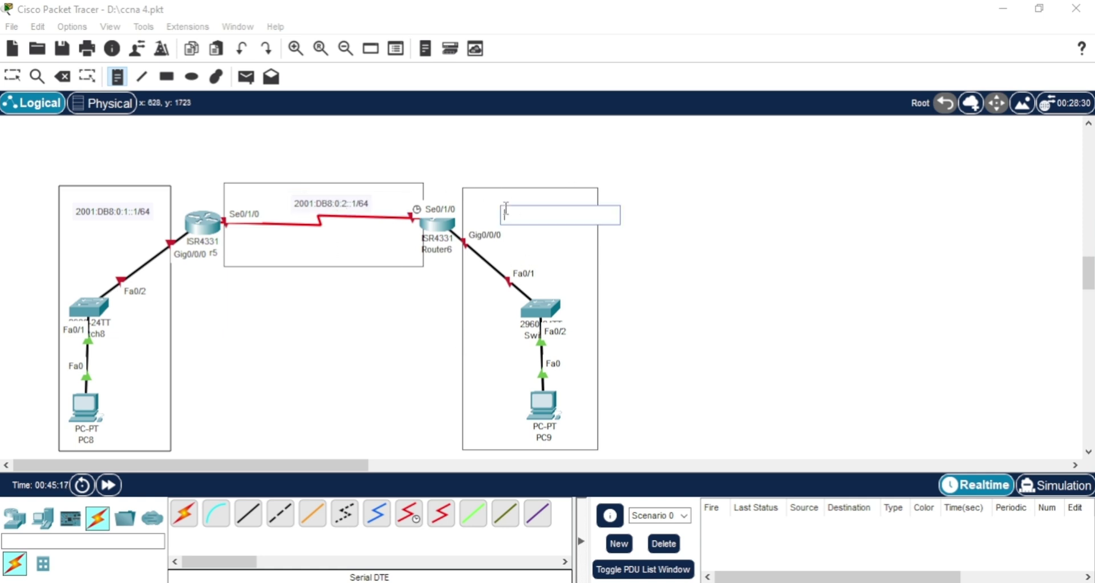
key("ctrl+v")
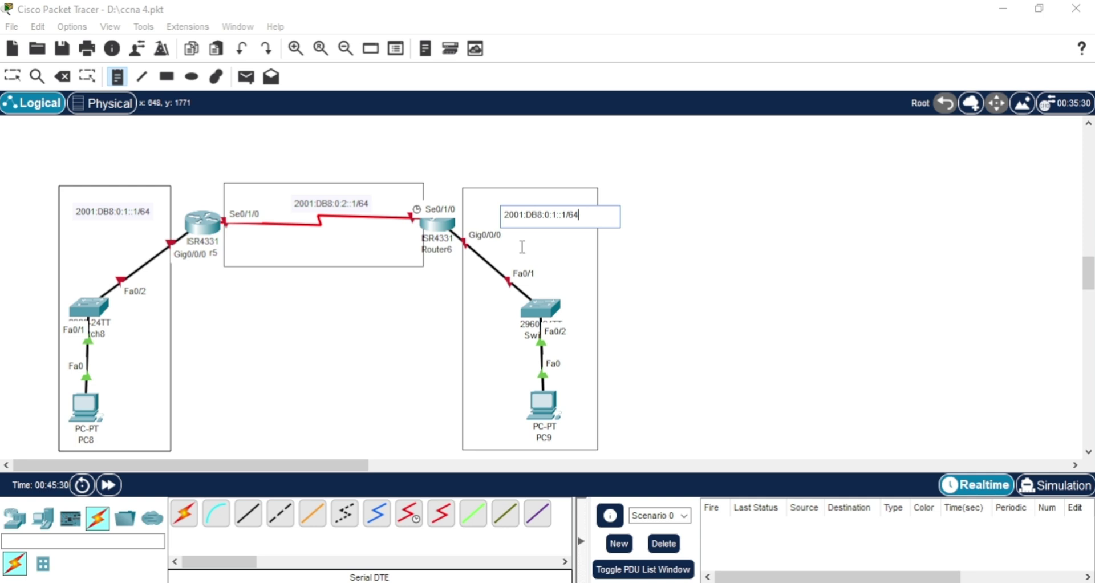
key("Left")
key("Left")
key("Left")
key("Left")
key("Left")
key("Left")
key("BackSpace")
type("3")
left_click(522, 250)
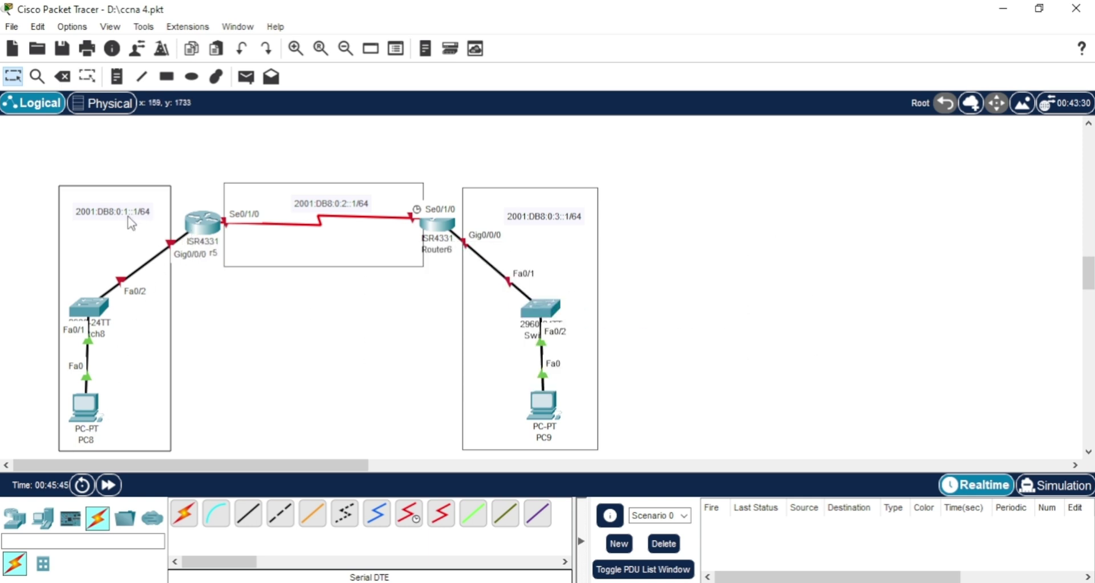
Step: Open the command line of Router5 and decline the initial configuration dialog with no
left_click(203, 230)
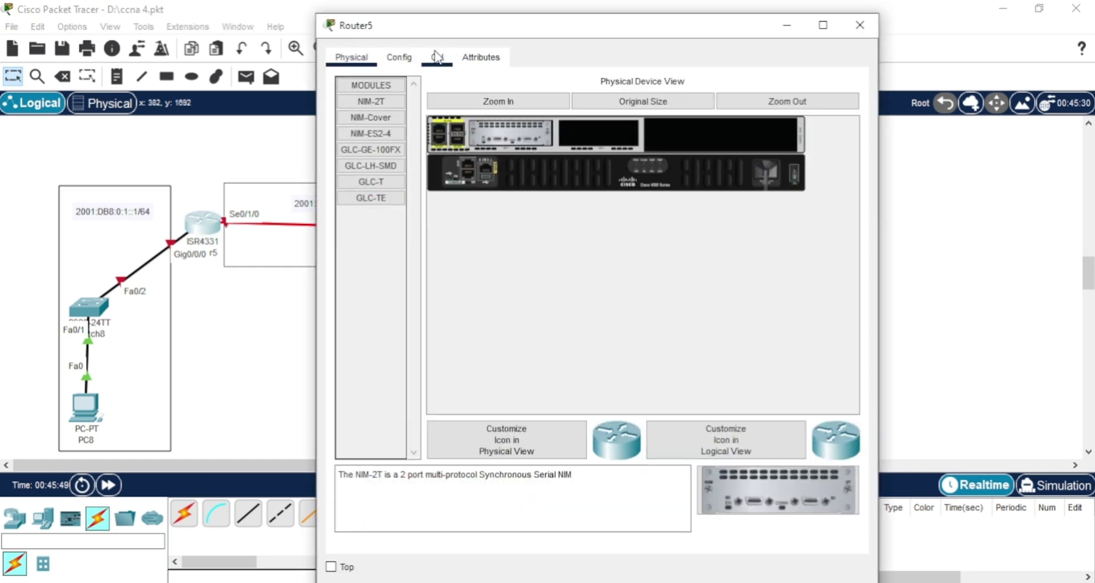
left_click(437, 57)
left_click(542, 411)
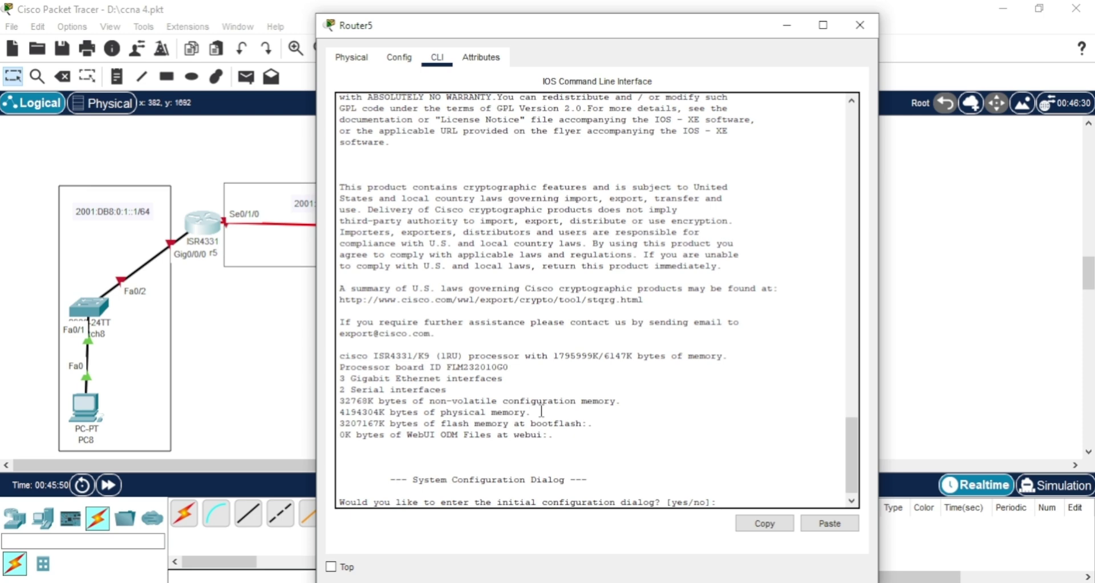
type("no")
key("Return")
key("Return")
key("Return")
key("Return")
key("Return")
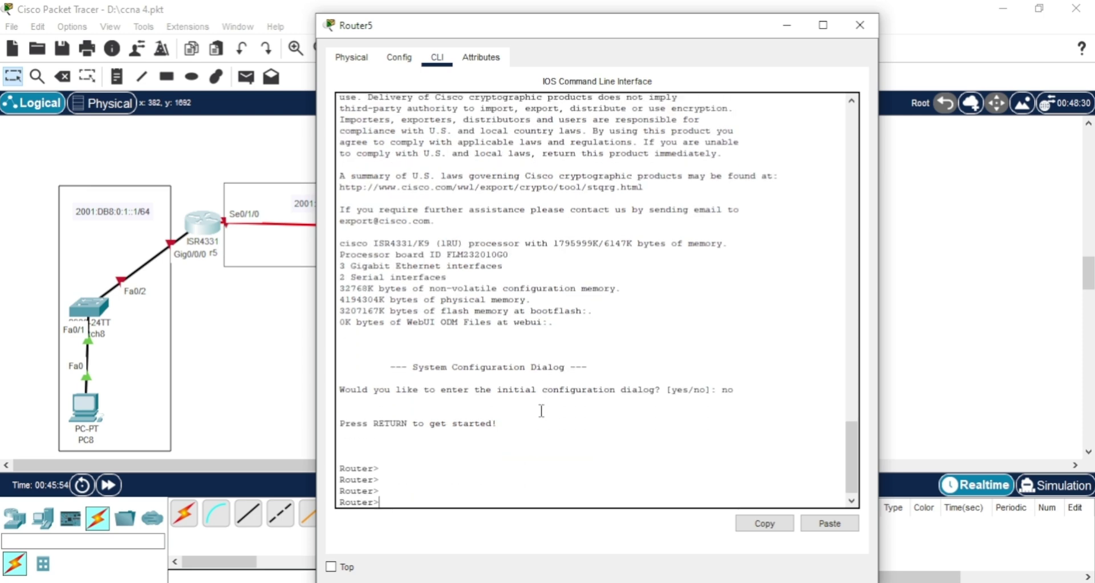
Step: Enter privileged mode and global configuration mode on Router5, configuring from the terminal
type("en")
key("Return")
key("Return")
key("Return")
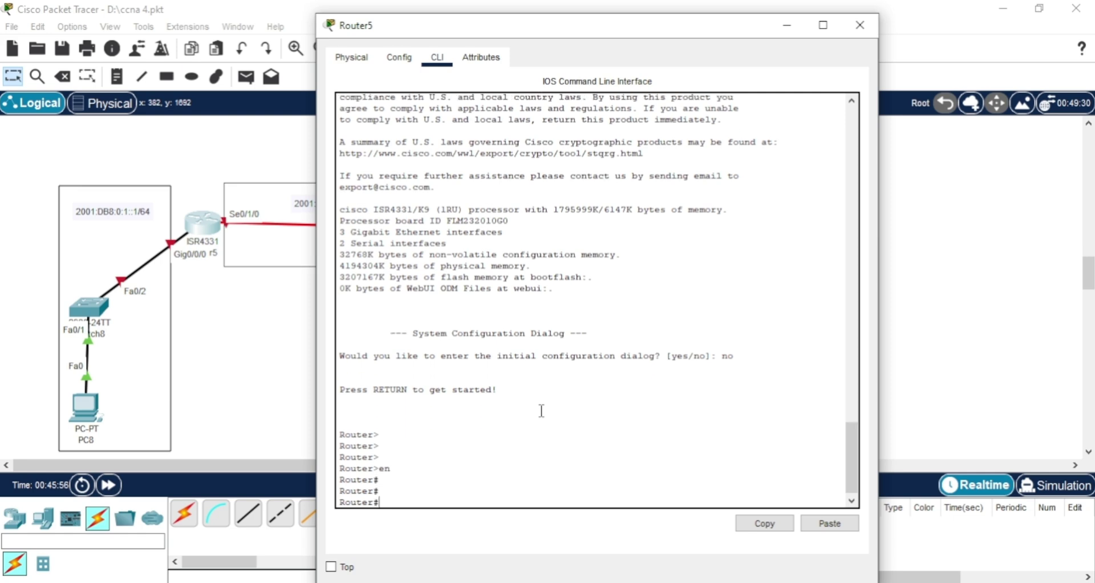
type("conf")
key("Tab")
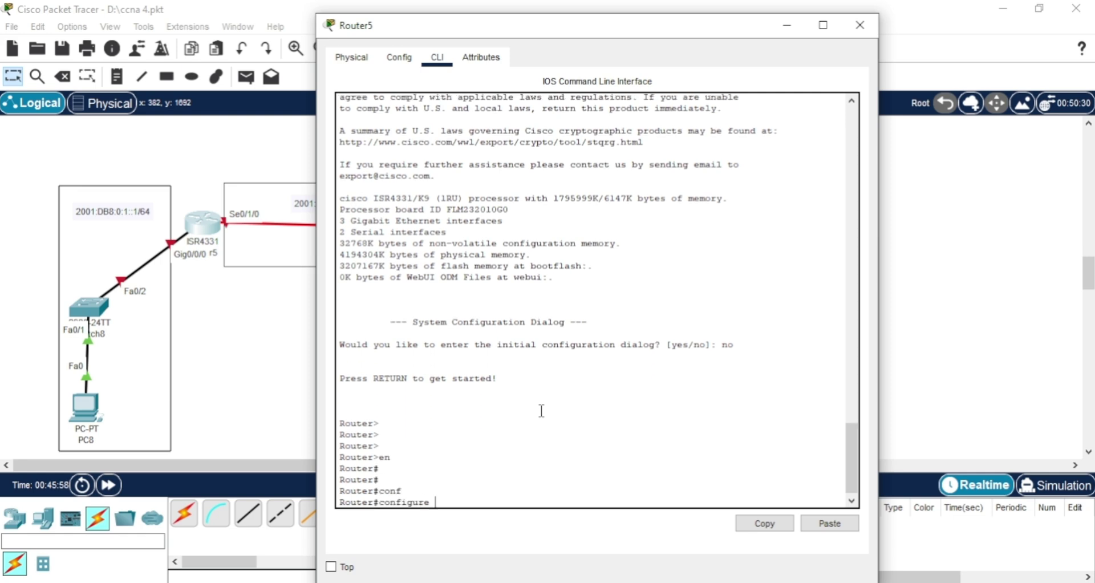
key("Return")
key("Return")
key("Return")
key("Return")
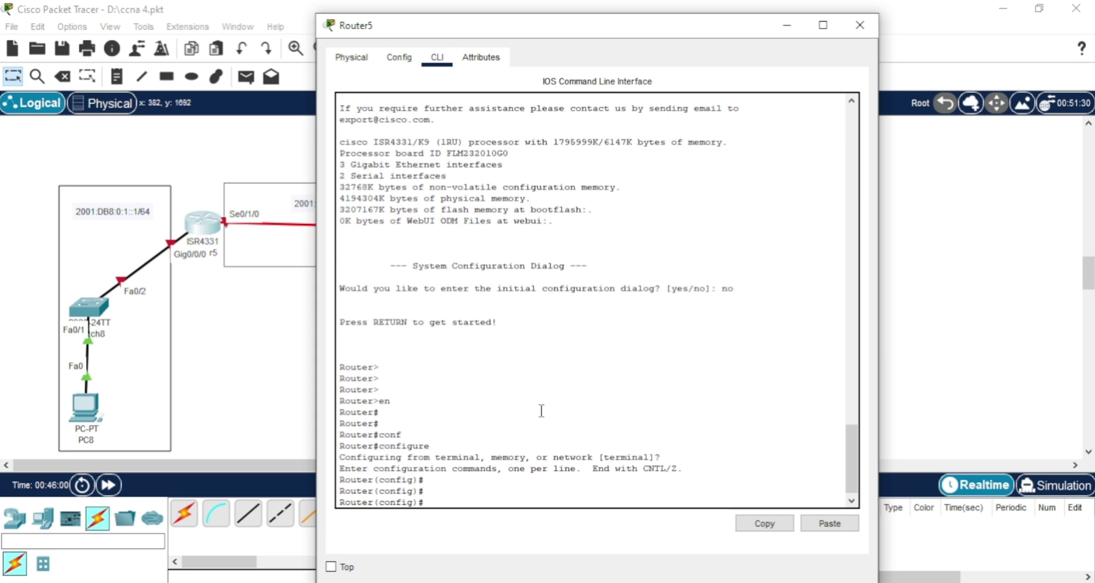
Step: Enable IPv6 routing on Router5 with ipv6 unicast-routing
type("ipv")
key("Tab")
type("u")
key("Tab")
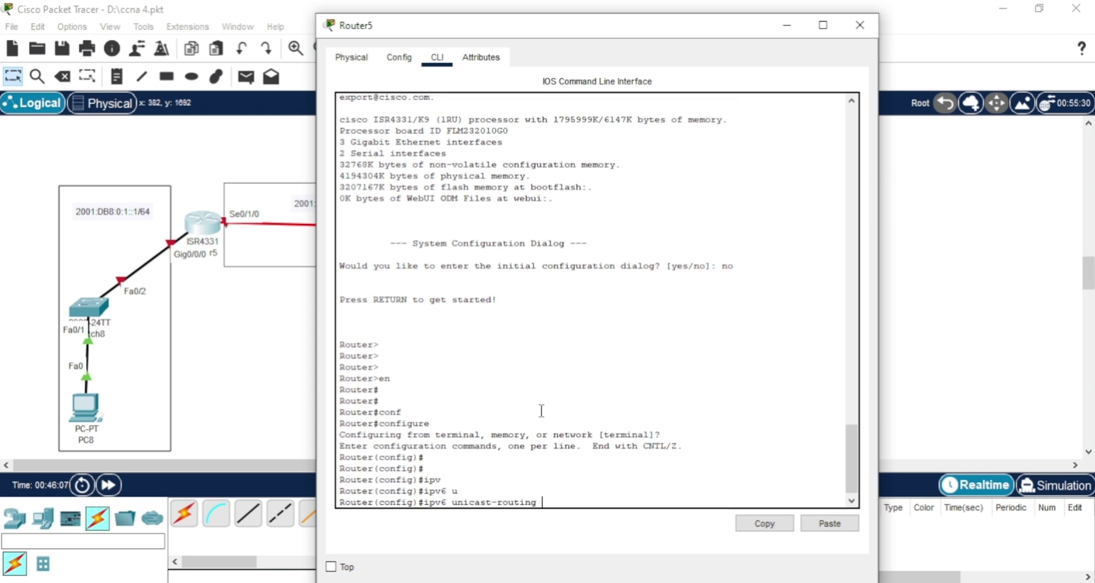
key("Return")
key("Return")
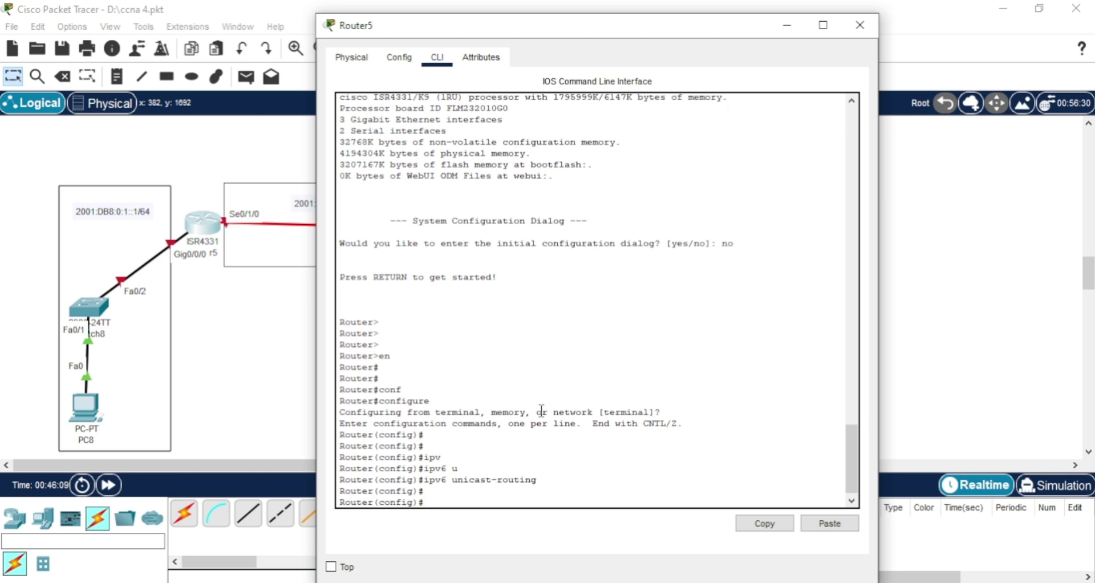
Step: Enter interface gigabitEthernet 0/0/0 on Router5 and enable IPv6 on it with ipv6 enable
type("in")
key("Tab")
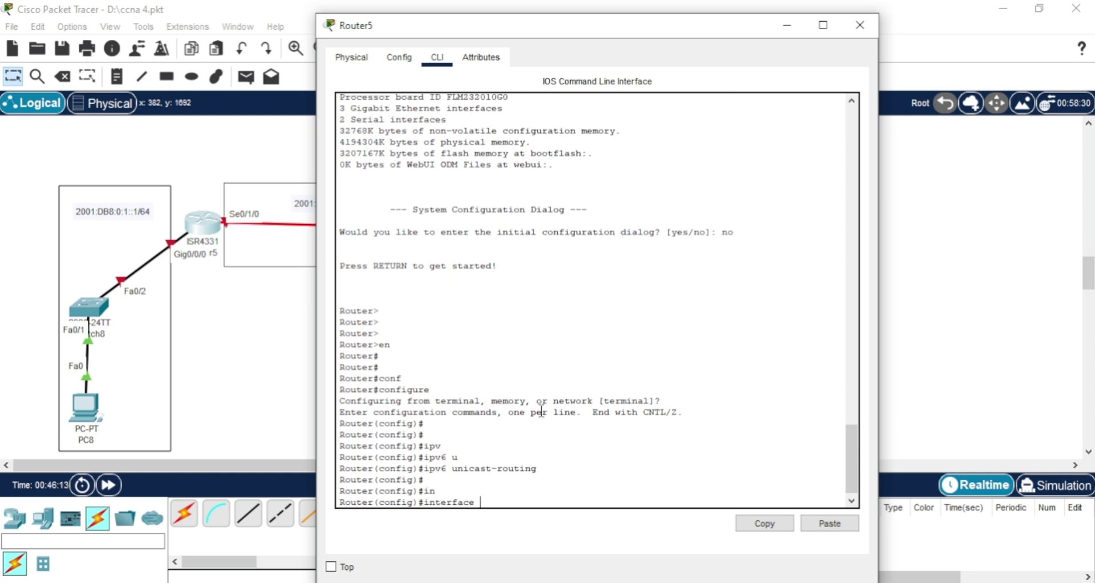
type("g")
key("Tab")
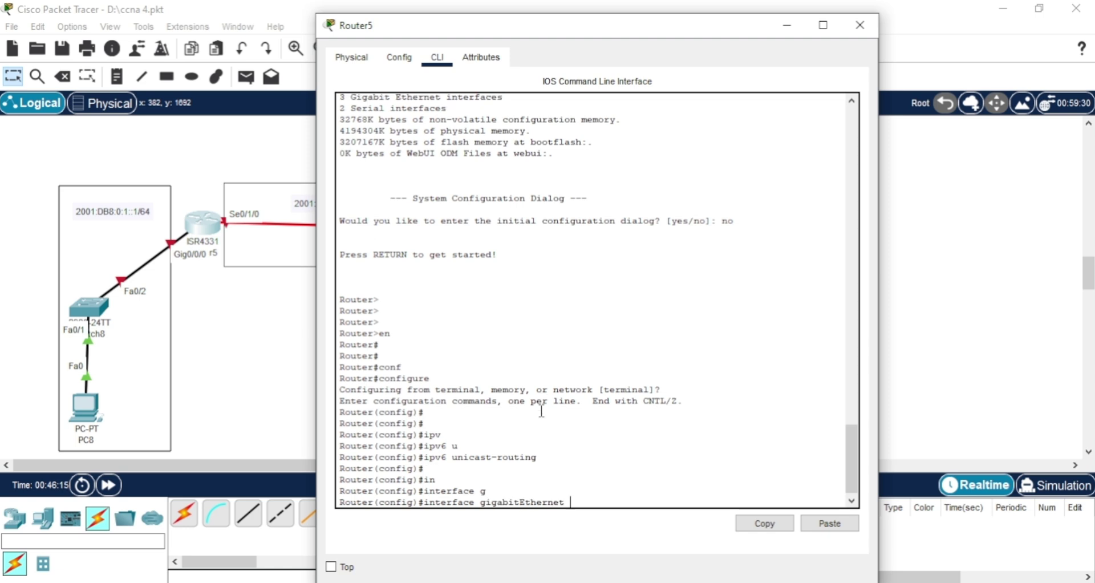
type("0/0/0")
key("Return")
key("Return")
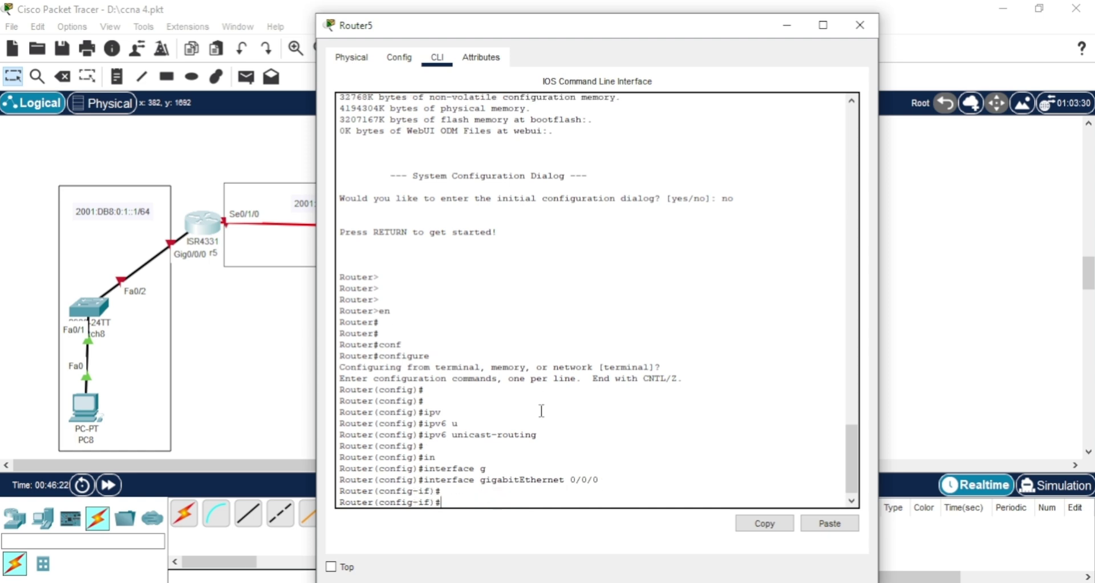
type("ipv")
key("Tab")
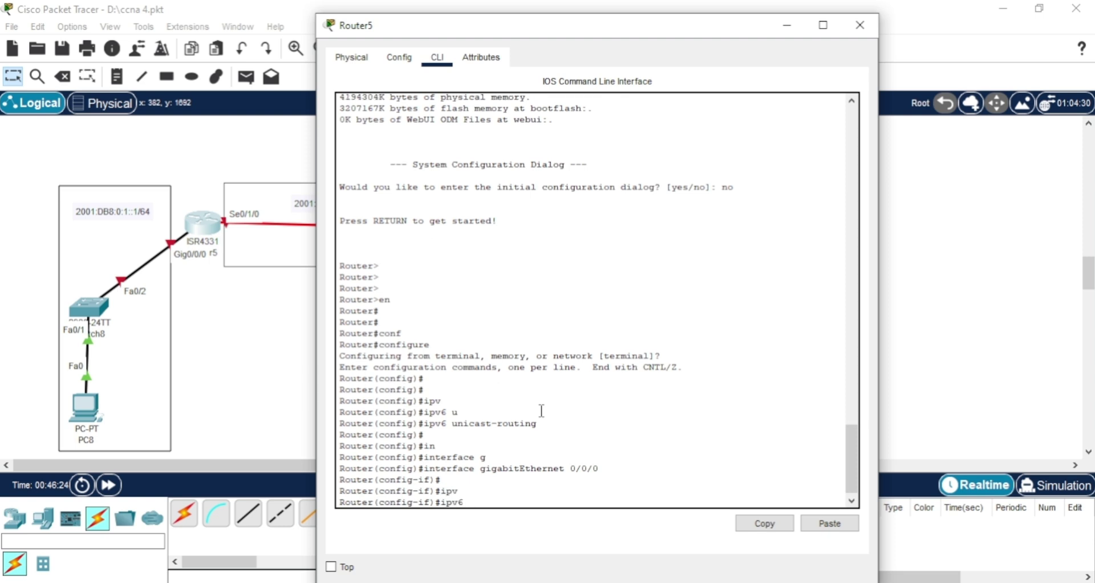
type("e")
key("Tab")
type("n")
key("Tab")
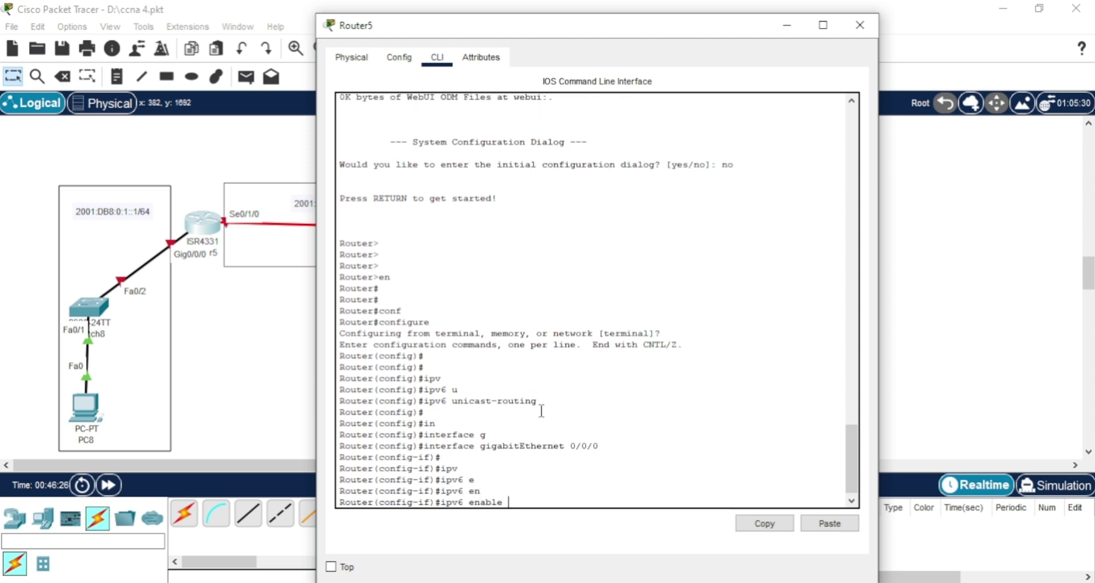
key("Return")
key("Return")
key("Return")
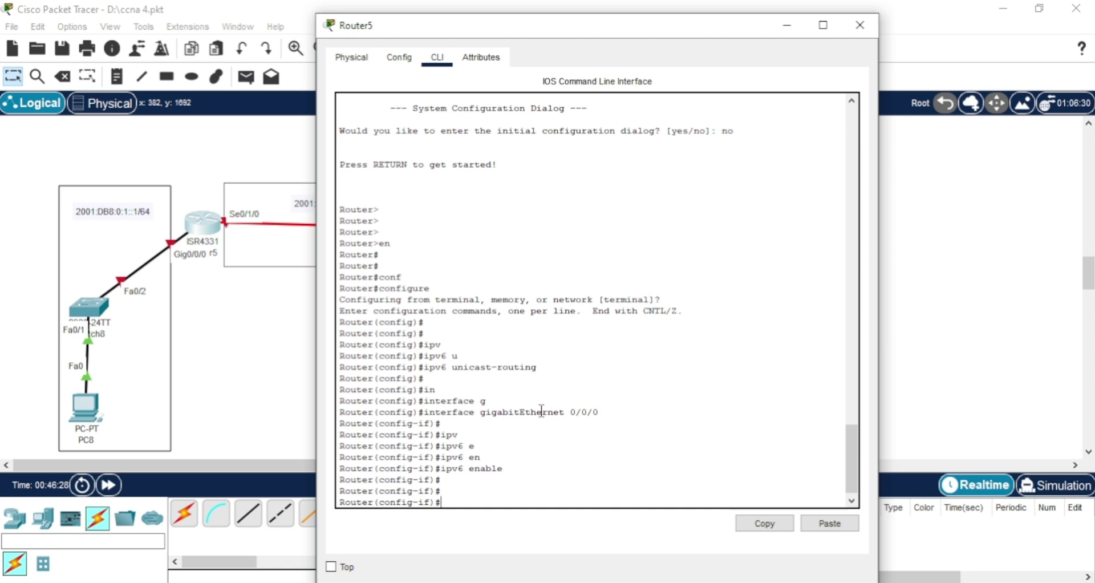
Step: Assign the IPv6 address 2001:DB8:0:1::1/64 to gigabitEthernet 0/0/0 of Router5, using the copied note text
type("i")
type("pv")
key("Tab")
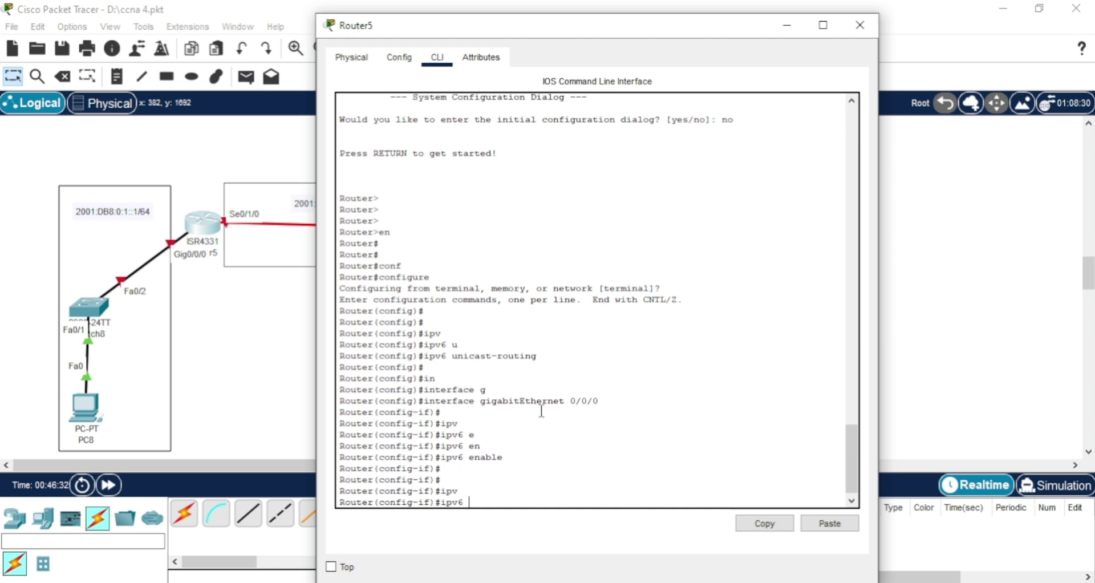
type("ad")
key("Tab")
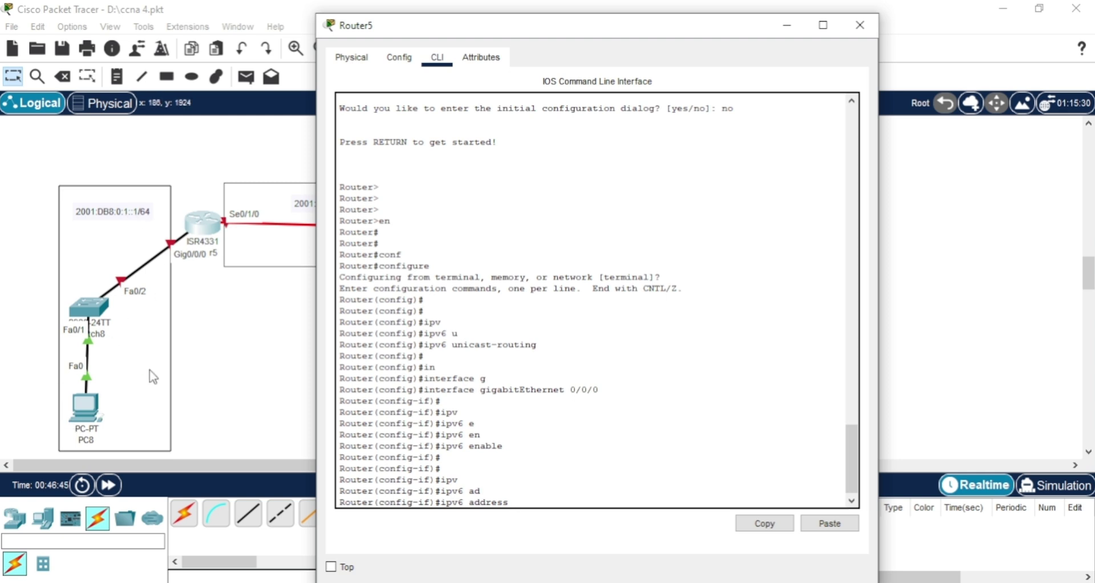
right_click(522, 499)
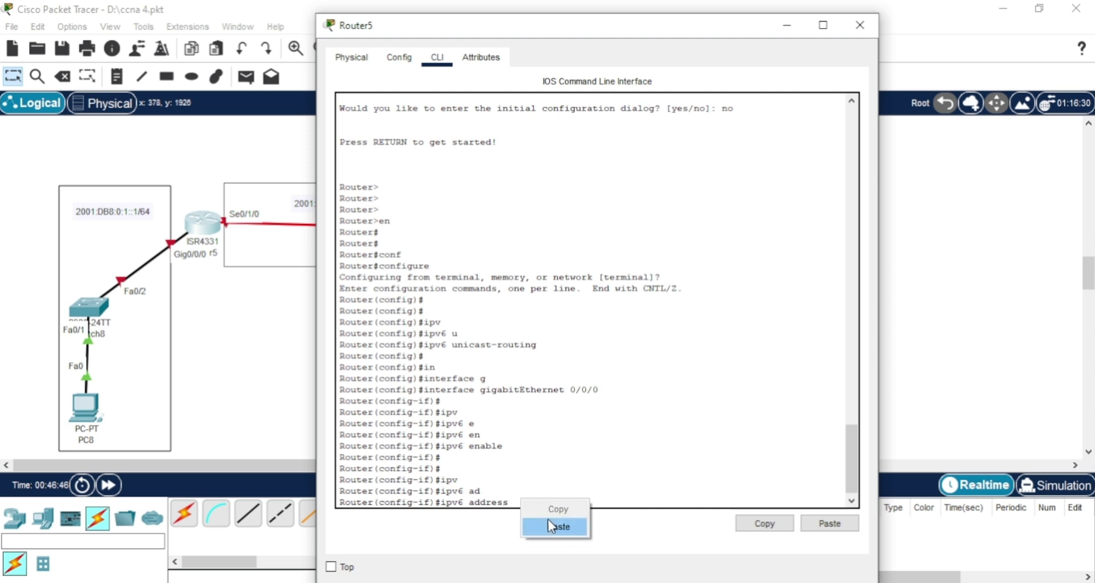
left_click(549, 521)
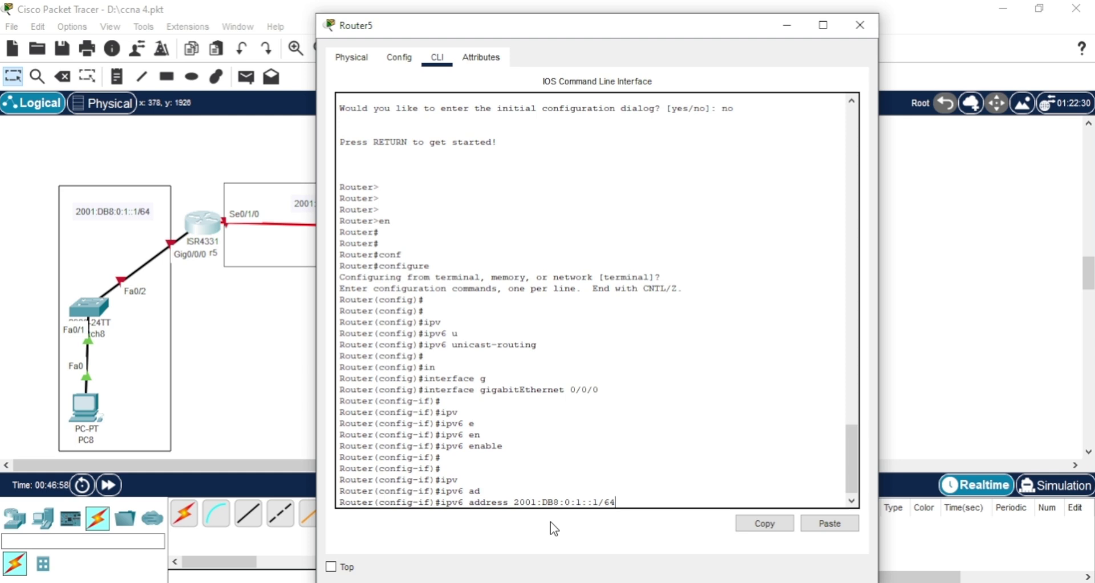
key("Return")
key("Return")
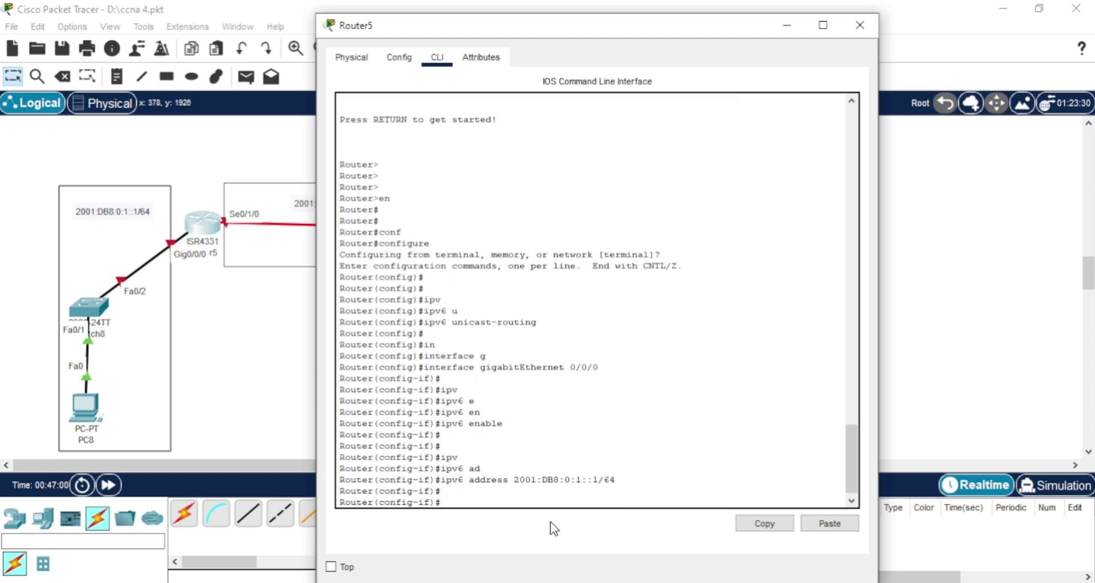
Step: Bring up gigabitEthernet 0/0/0 on Router5 with no shutdown and close the router's window
type("no")
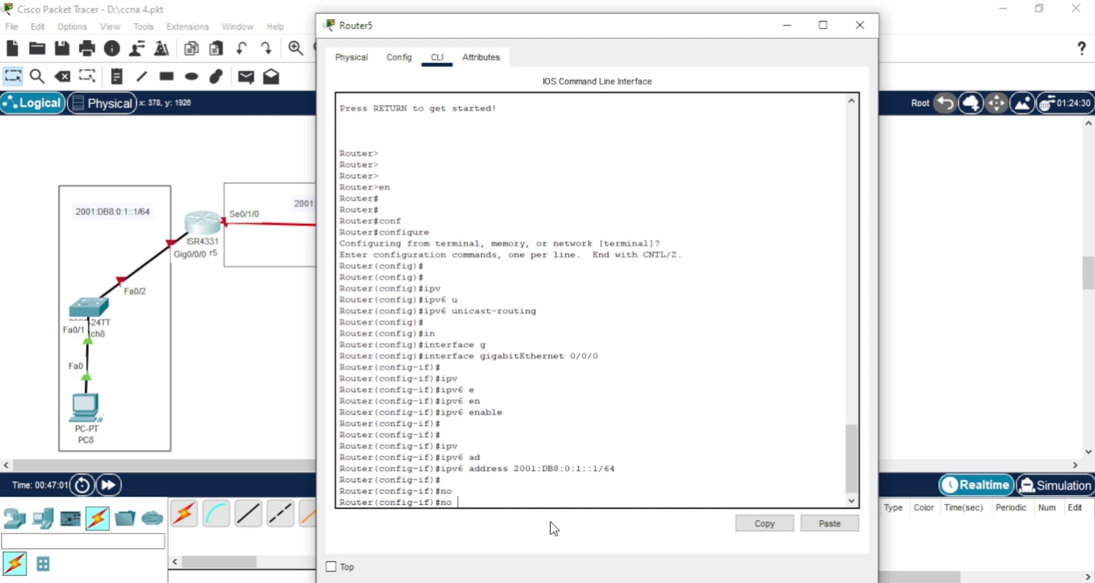
key("Tab")
type("sh")
key("Tab")
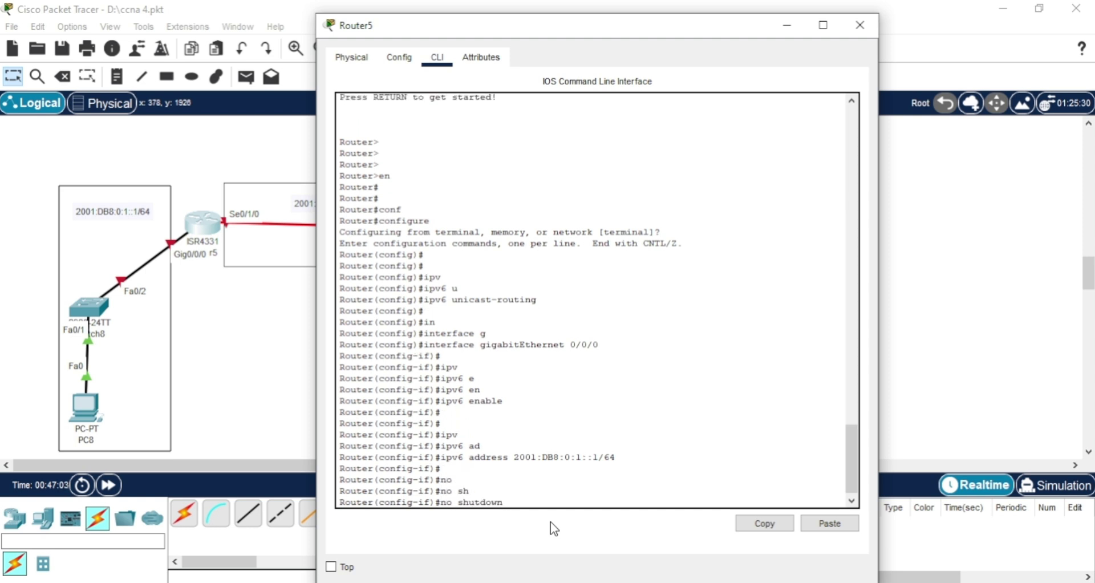
key("Return")
key("Return")
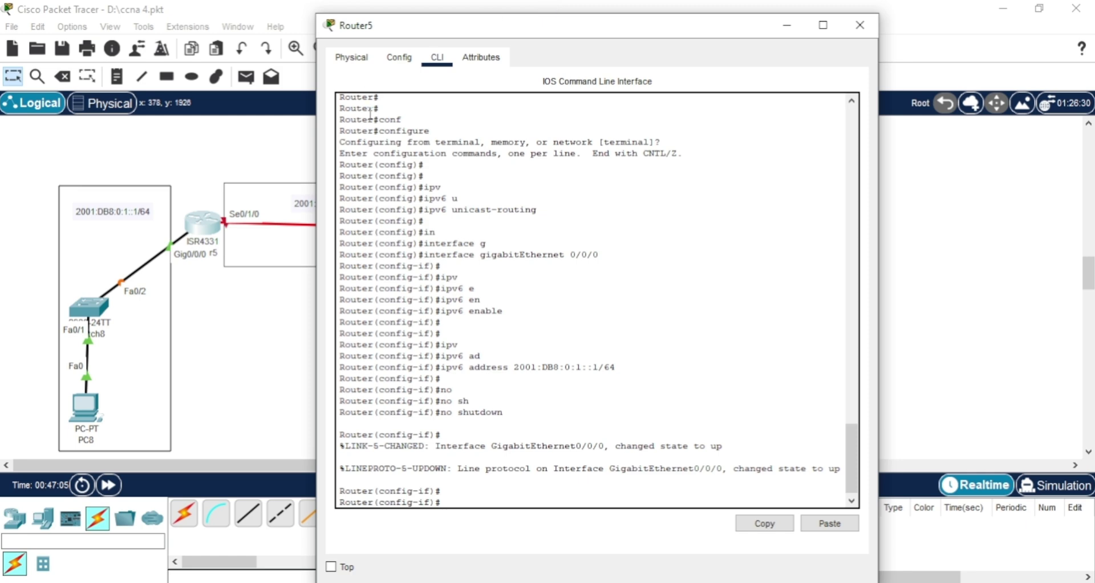
left_click(860, 26)
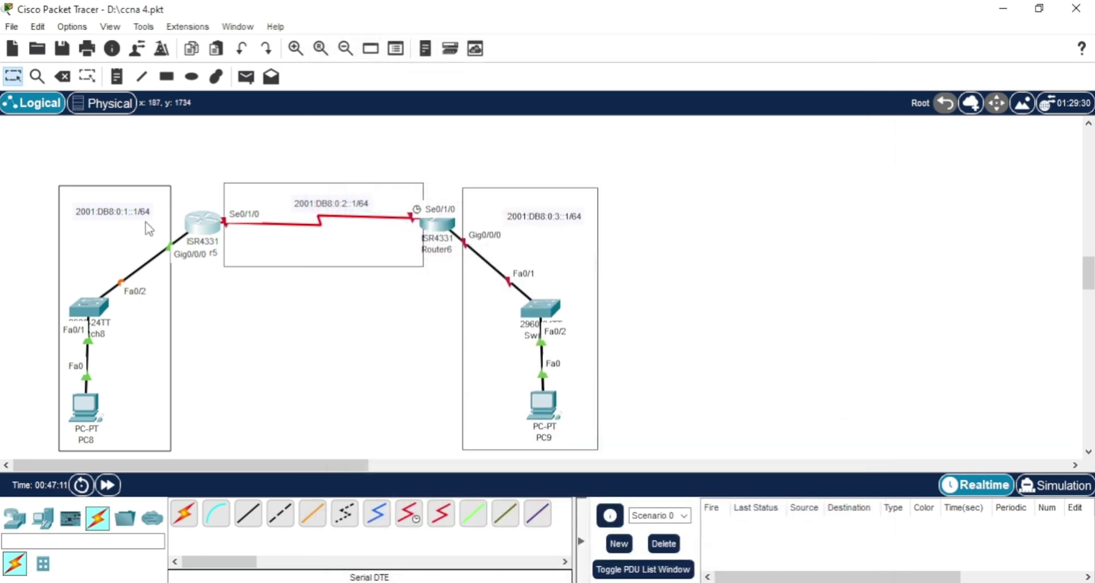
Step: Assign PC8 the static IPv6 address 2001:DB8:0:1::2 with prefix length 64 in its IP configuration
left_click(84, 407)
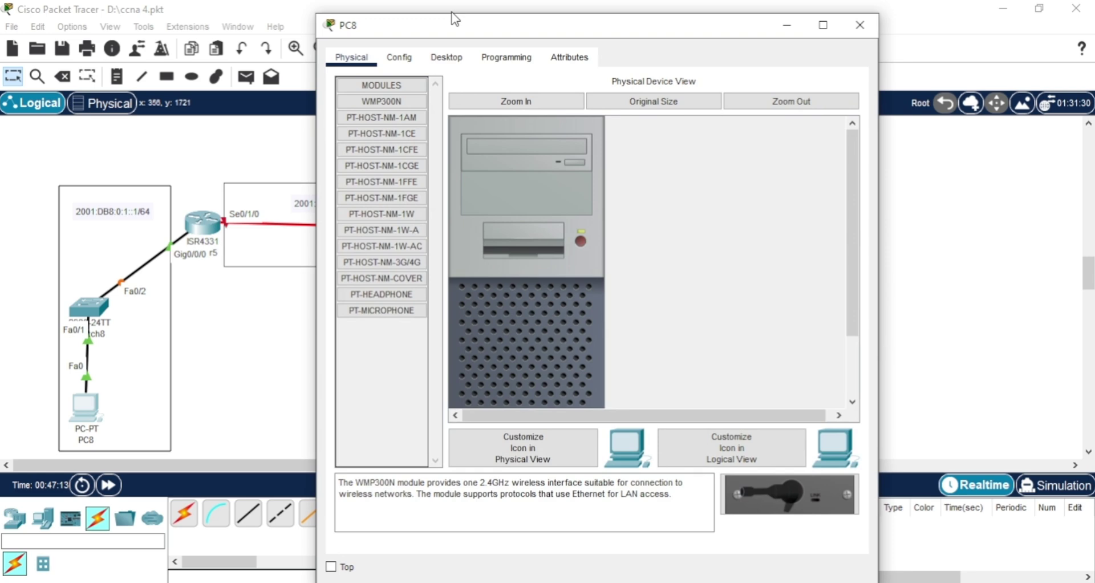
left_click(446, 57)
left_click(372, 105)
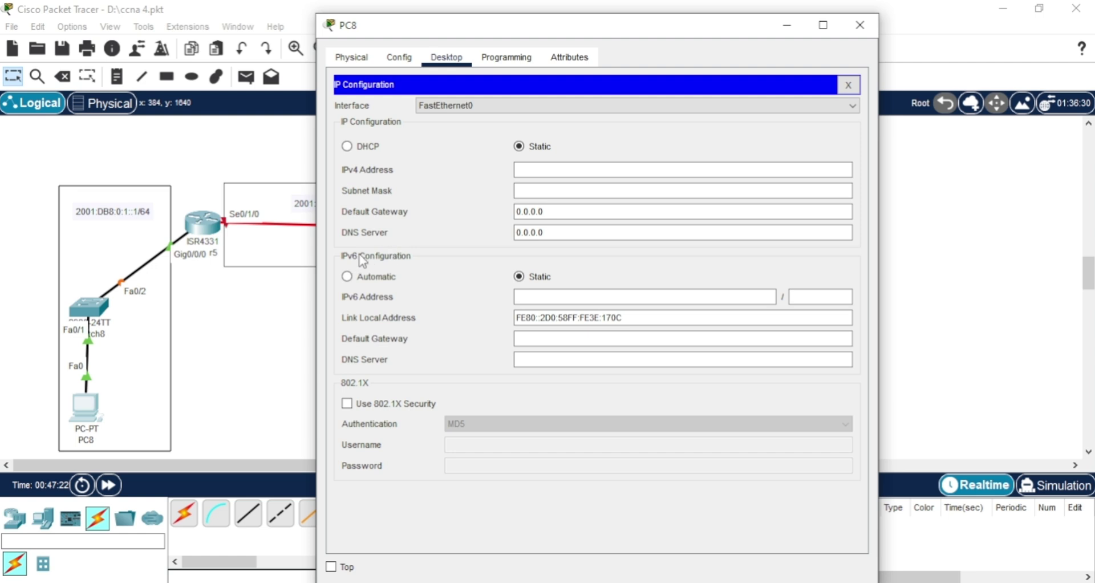
left_click(598, 294)
type("2001:DB8:0:1::1/64")
key("BackSpace")
key("BackSpace")
key("BackSpace")
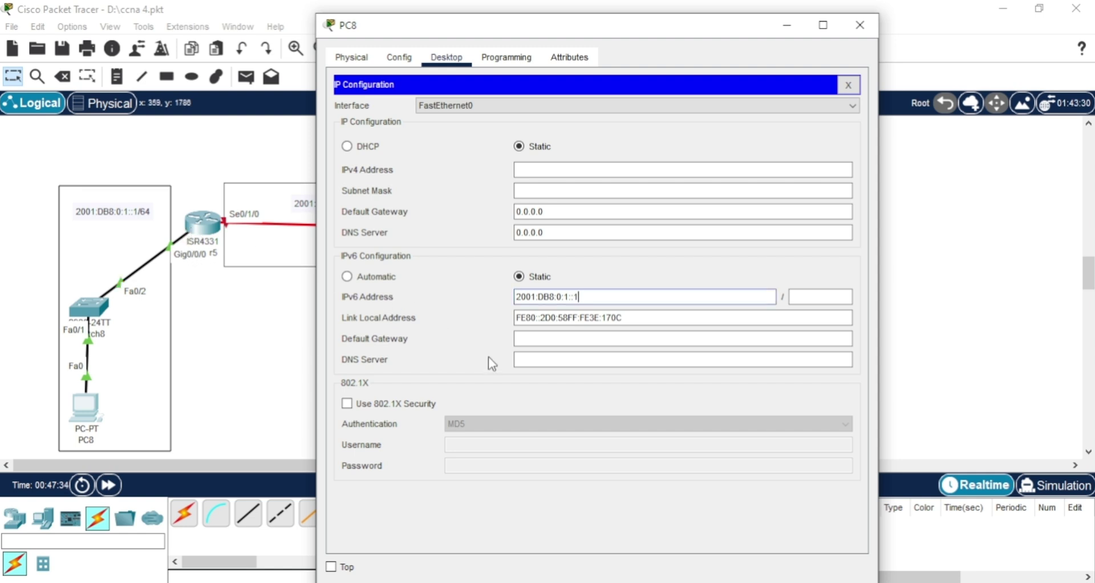
key("BackSpace")
type("2")
left_click(814, 298)
type("64")
Step: Set PC8's IPv6 default gateway to 2001:DB8:0:1::1 and close the PC's window
left_click(740, 341)
type("2001:DB8:0:1::1/64")
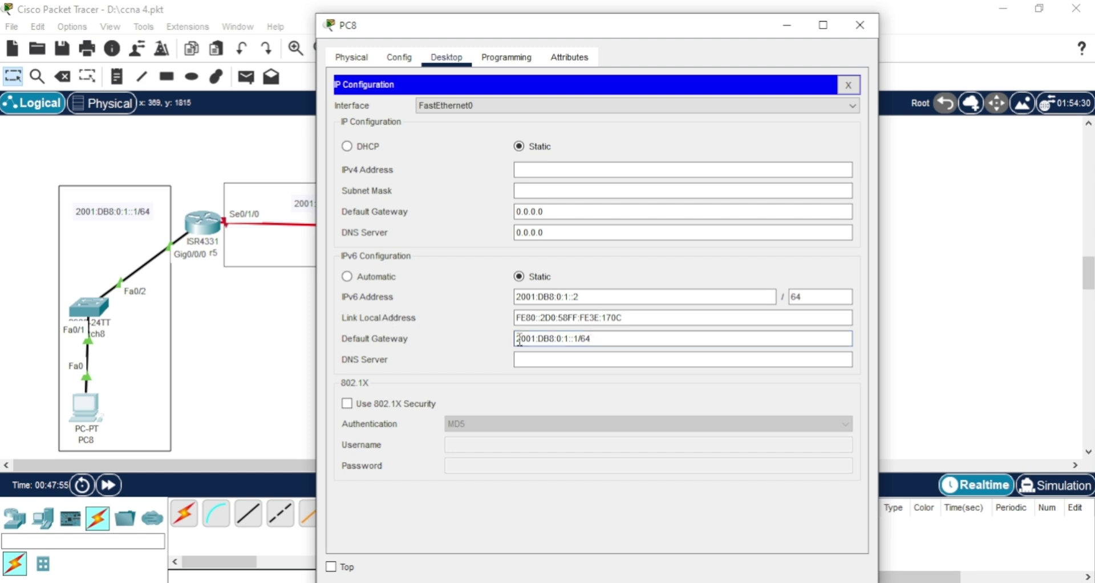
key("BackSpace")
key("BackSpace")
left_click(860, 25)
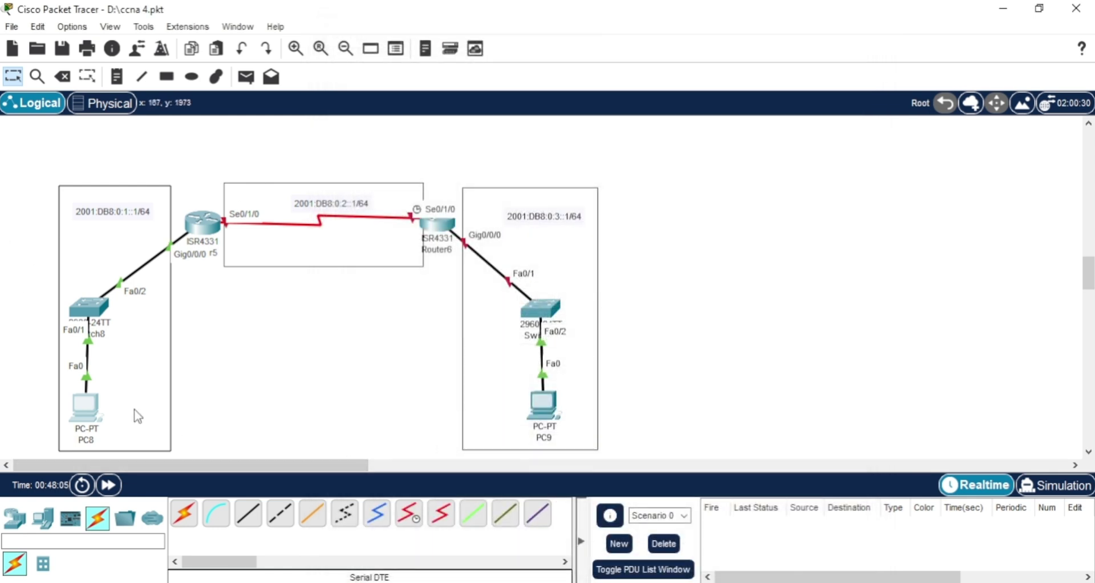
Step: Reopen Router5's command line and exit interface configuration to global configuration mode
left_click(206, 224)
left_click(575, 454)
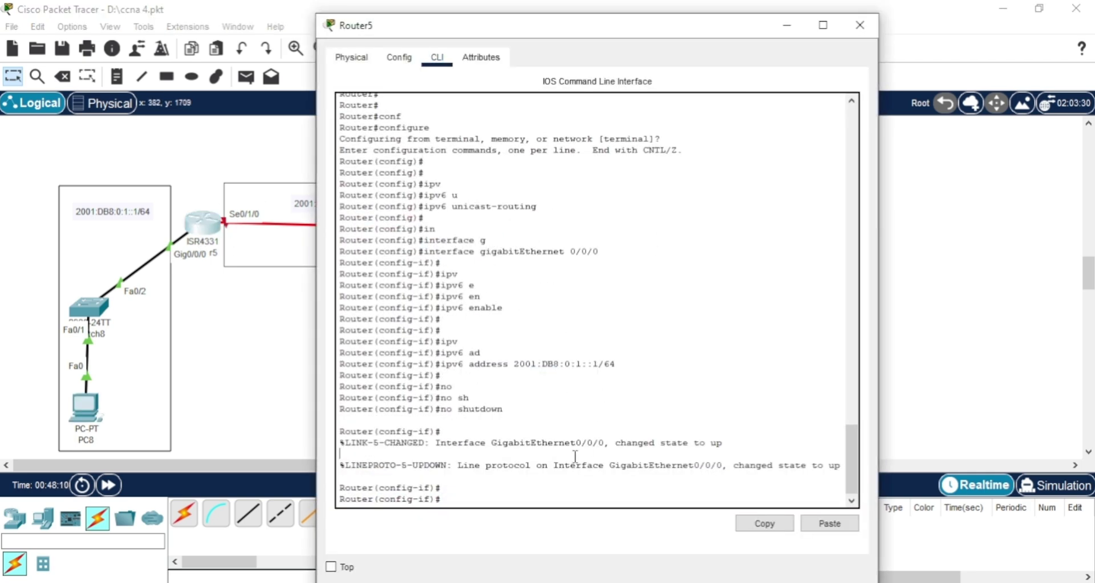
key("Return")
key("Return")
key("Return")
type("e")
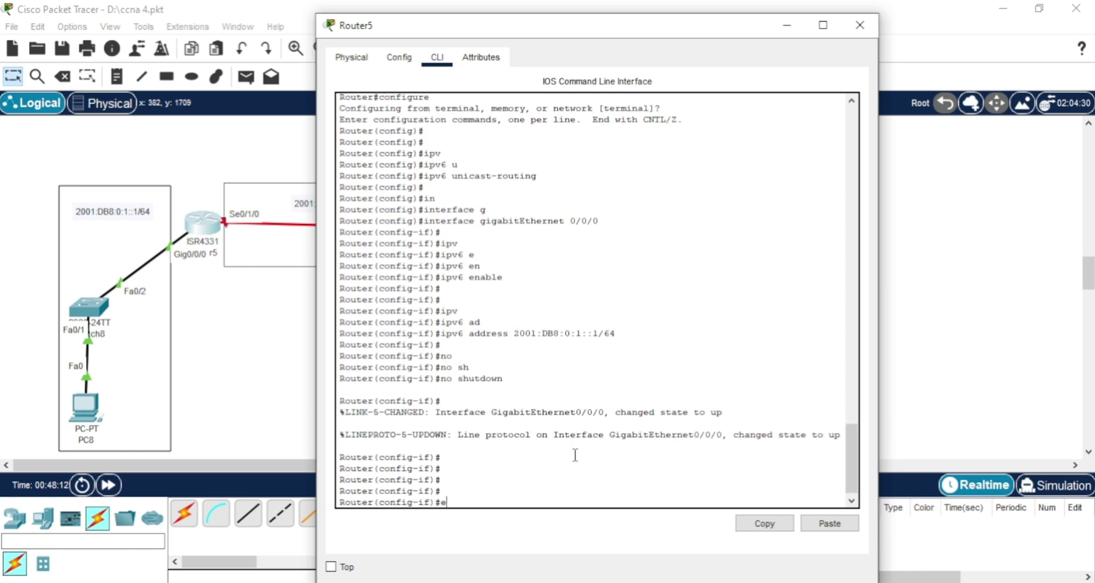
type("xit")
key("Return")
key("Return")
key("Return")
key("Return")
key("Return")
key("Return")
key("Return")
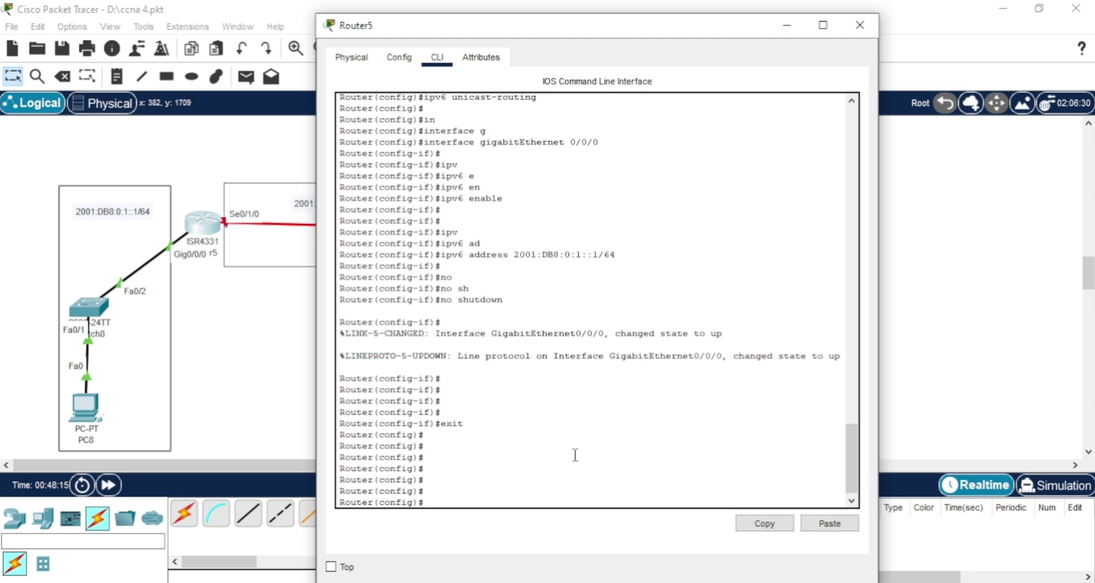
Step: Run ipv6 unicast-routing again on Router5 from global configuration mode
type("ipv")
key("Tab")
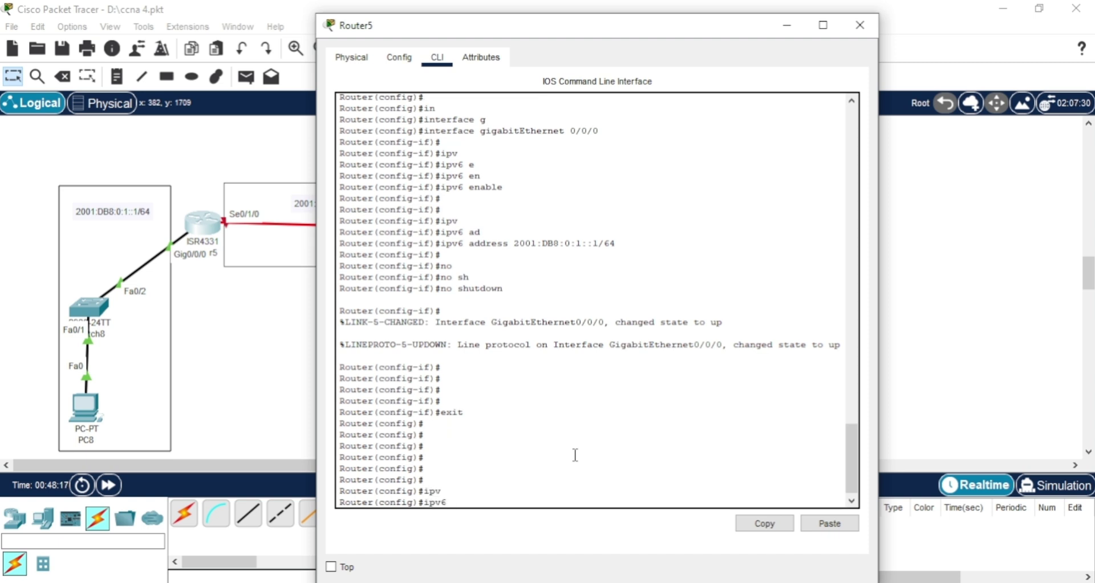
type("u")
key("Tab")
key("Return")
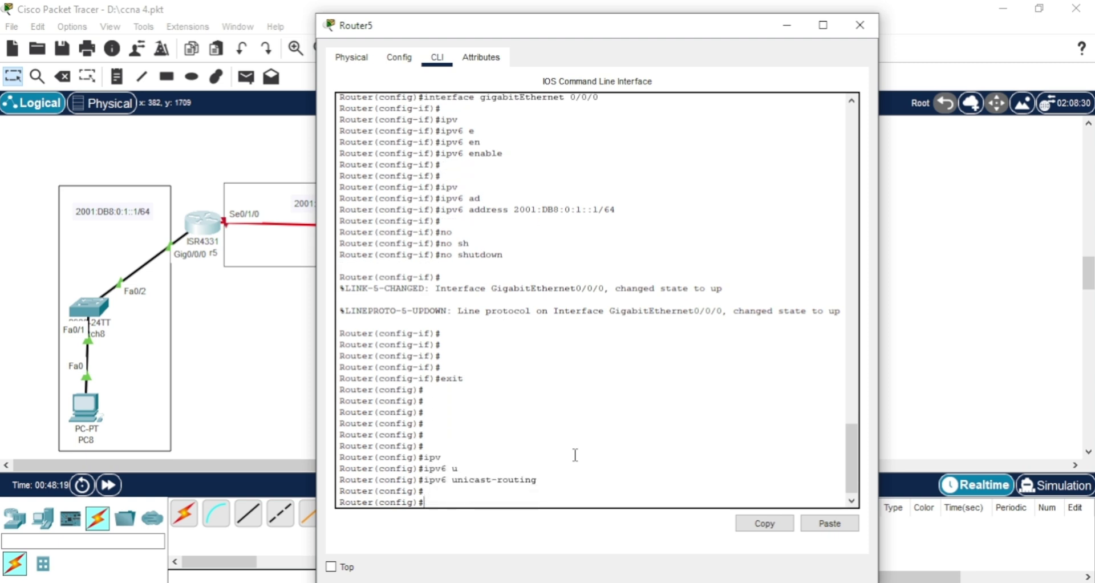
Step: Enter configuration of interface serial 0/1/0 on Router5
type("in")
key("Tab")
type("s")
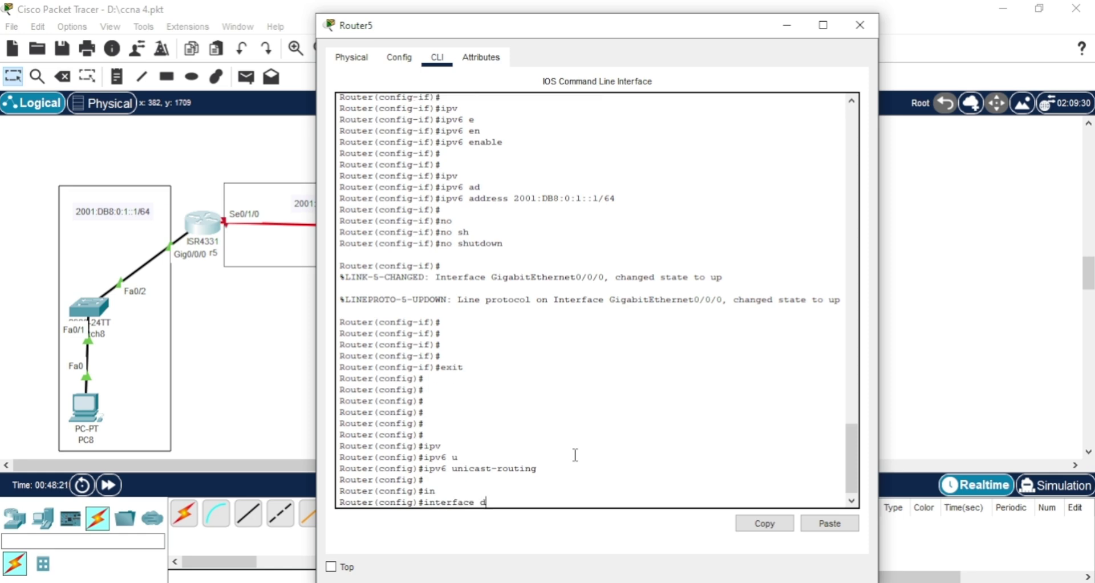
key("Tab")
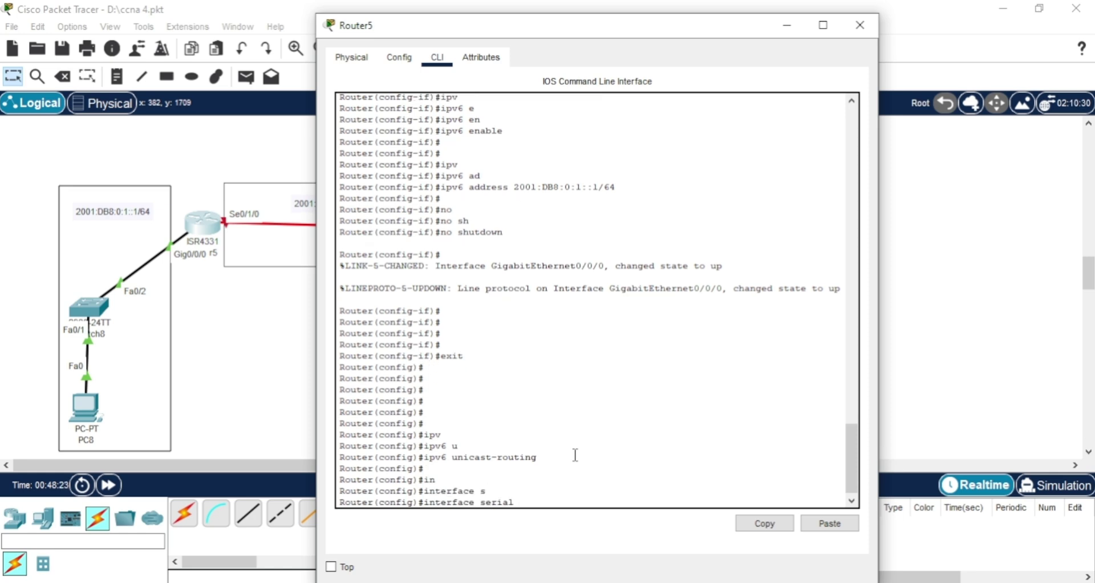
type("0/1/")
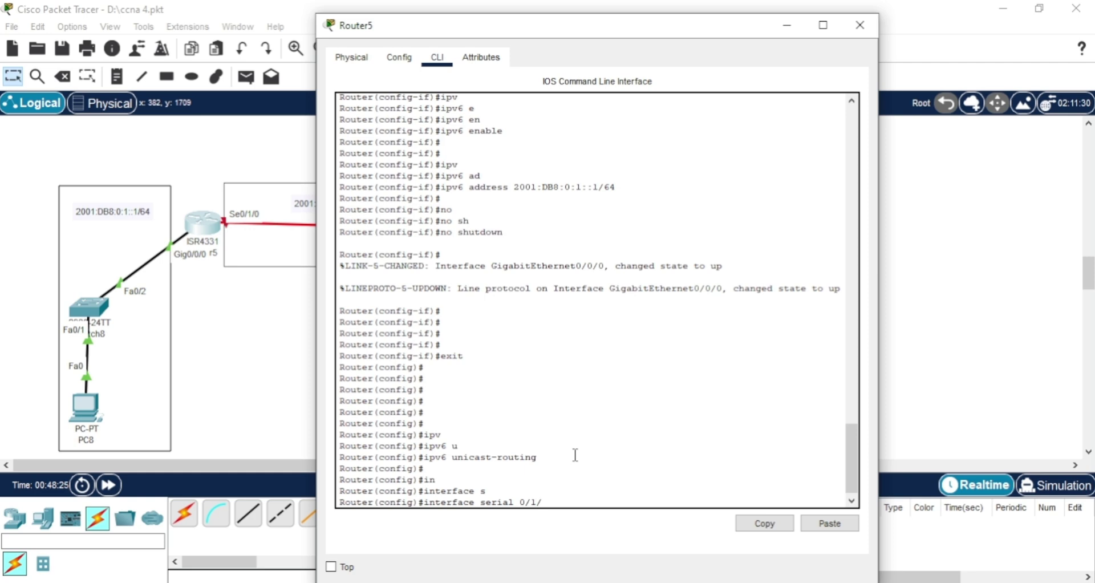
type("0")
key("Return")
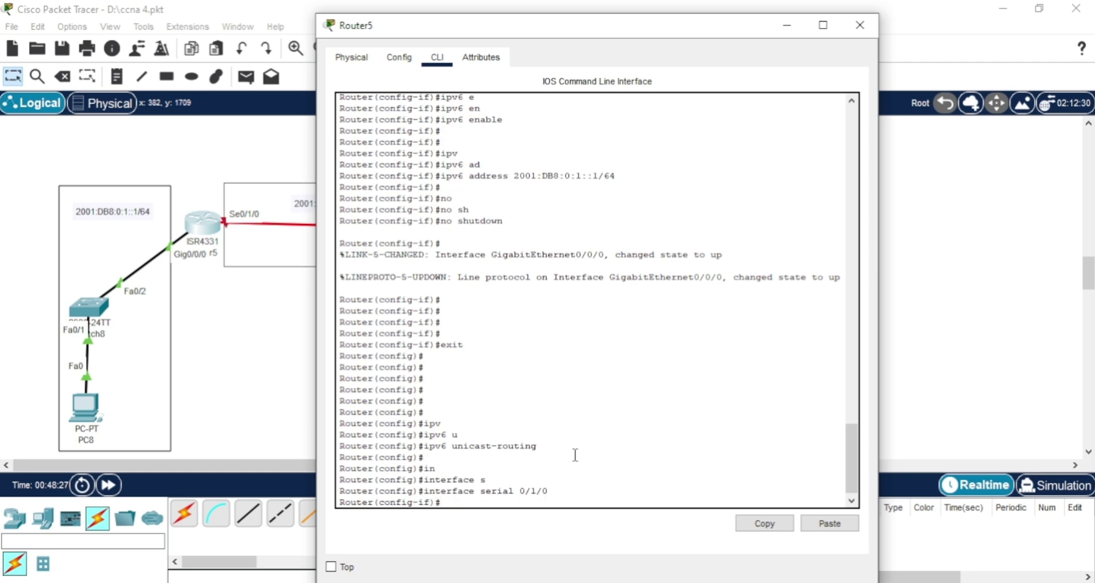
Step: Enable IPv6 on Router5's serial 0/1/0 interface with ipv6 enable
type("ipv")
key("Tab")
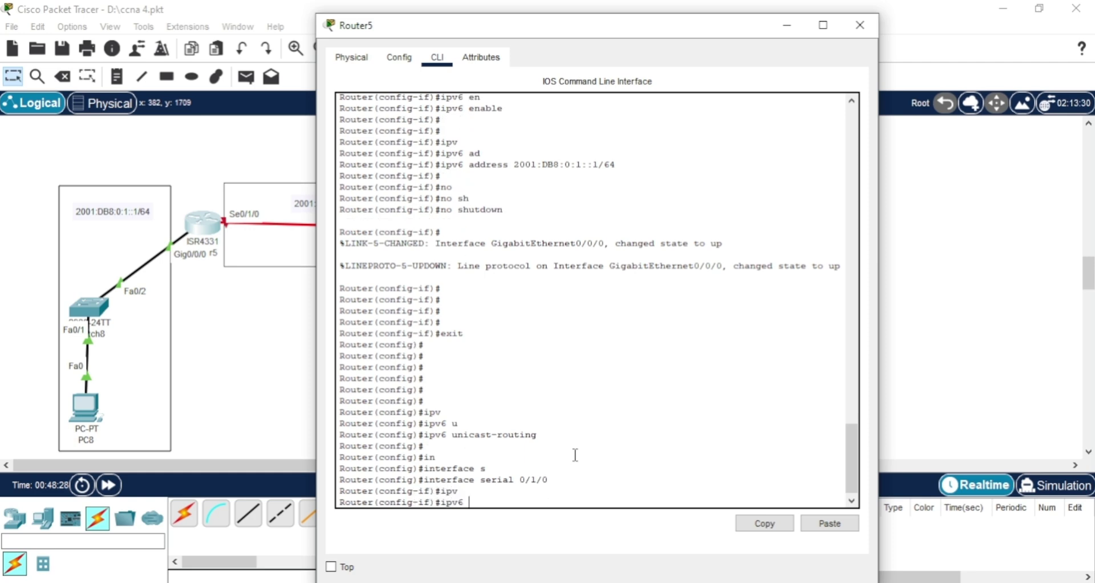
type("e")
key("Tab")
type("n")
key("Tab")
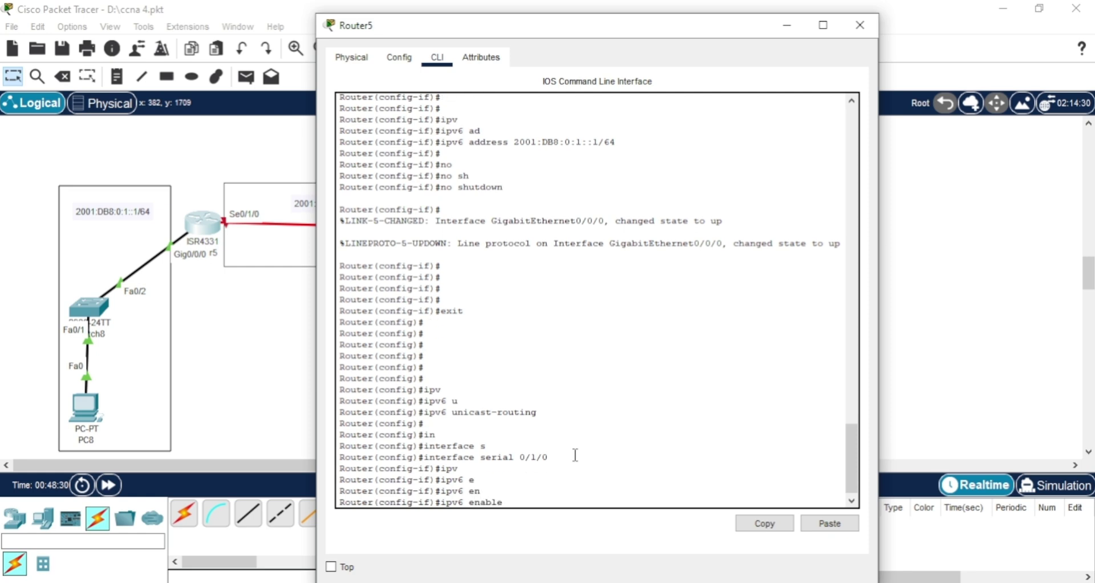
key("Return")
Step: Assign the IPv6 address 2001:DB8:0:2::1/64 to serial 0/1/0 of Router5, adapting the copied address text
type("ig-if)#i")
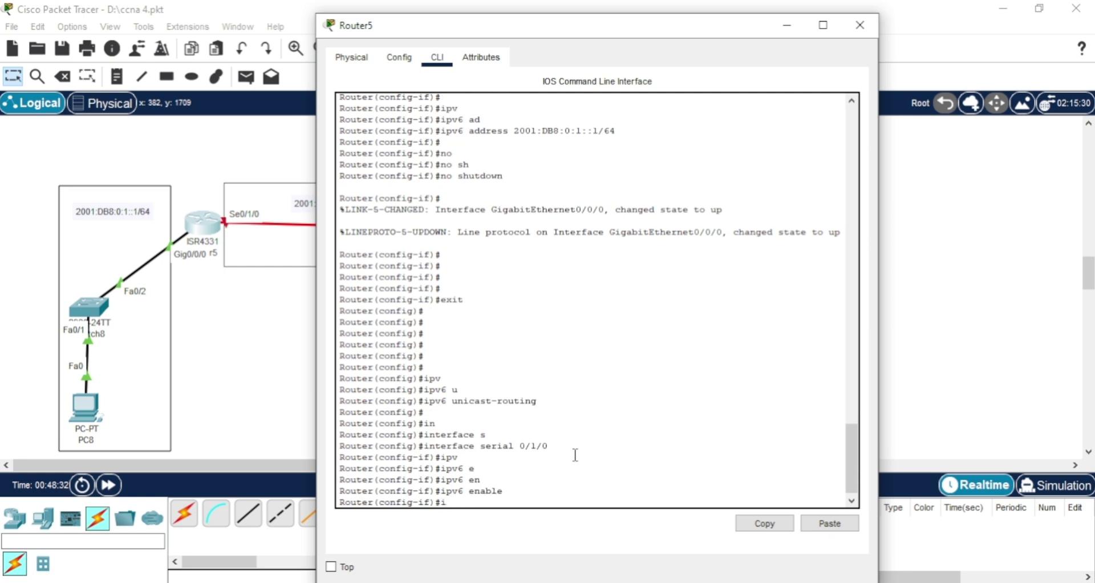
type("pv")
key("Tab")
type("ad")
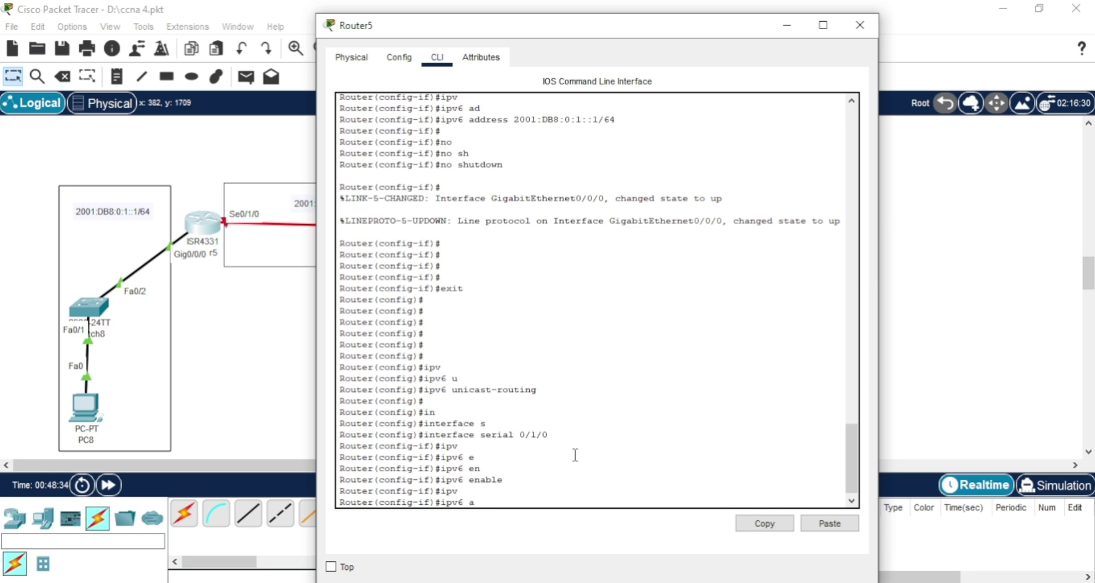
key("Tab")
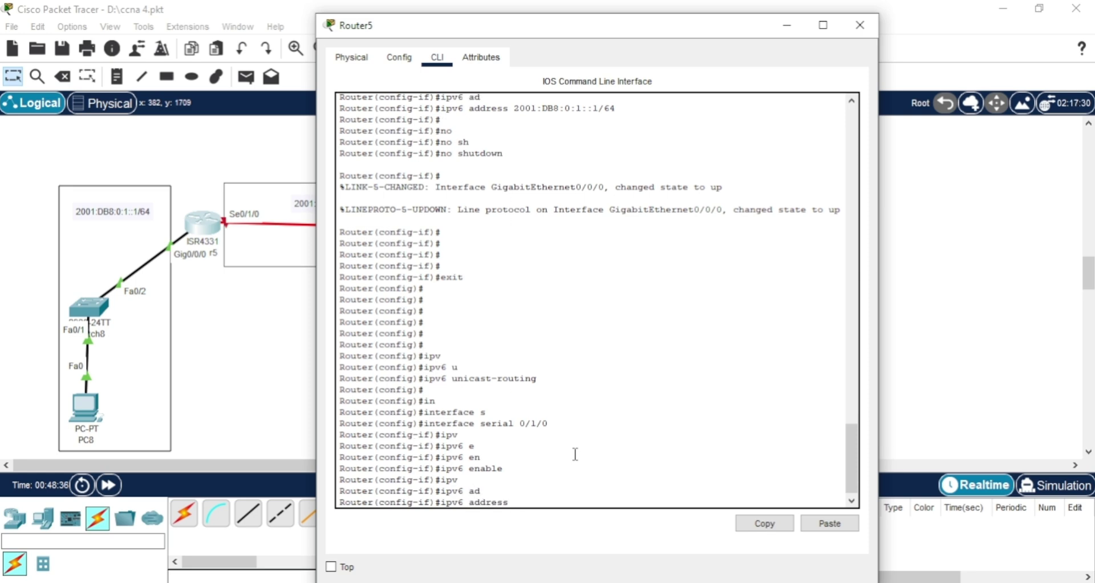
left_click_drag(516, 29, 691, 36)
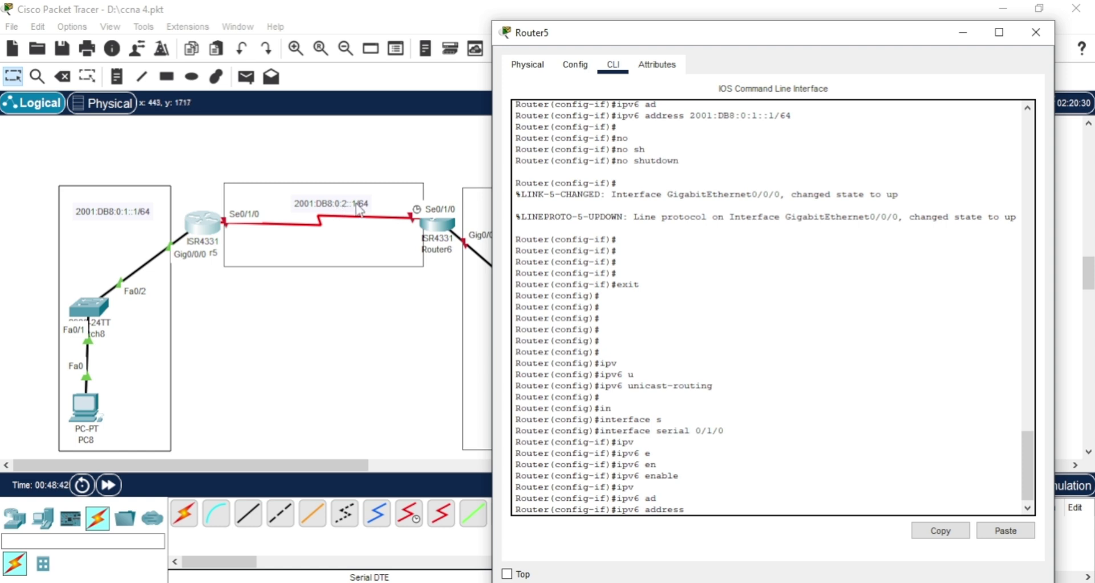
right_click(740, 501)
left_click(772, 533)
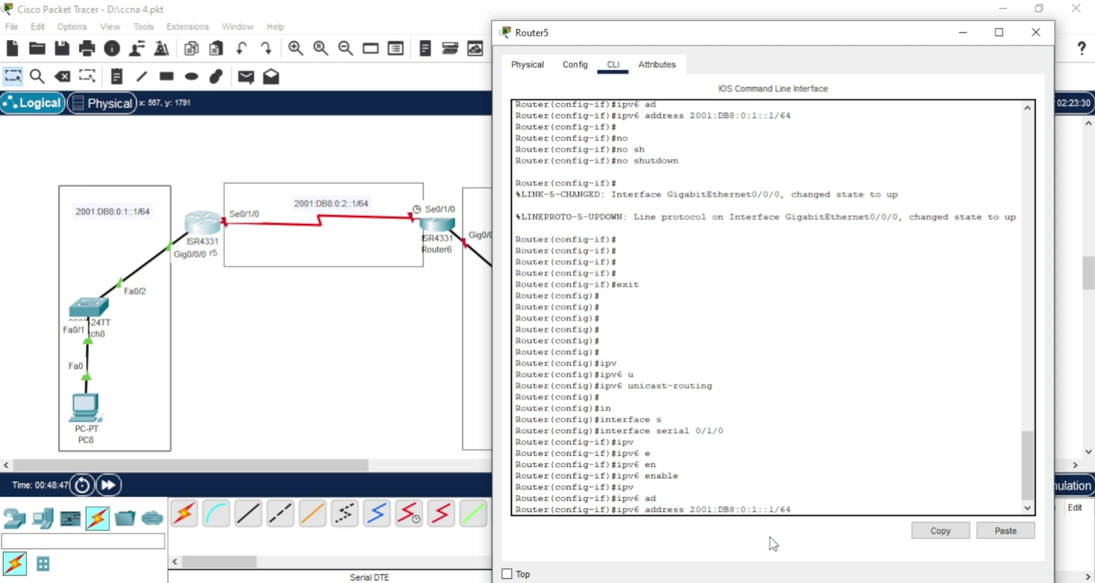
key("Left")
key("Left")
key("Left")
key("Right")
key("Right")
key("Return")
key("Return")
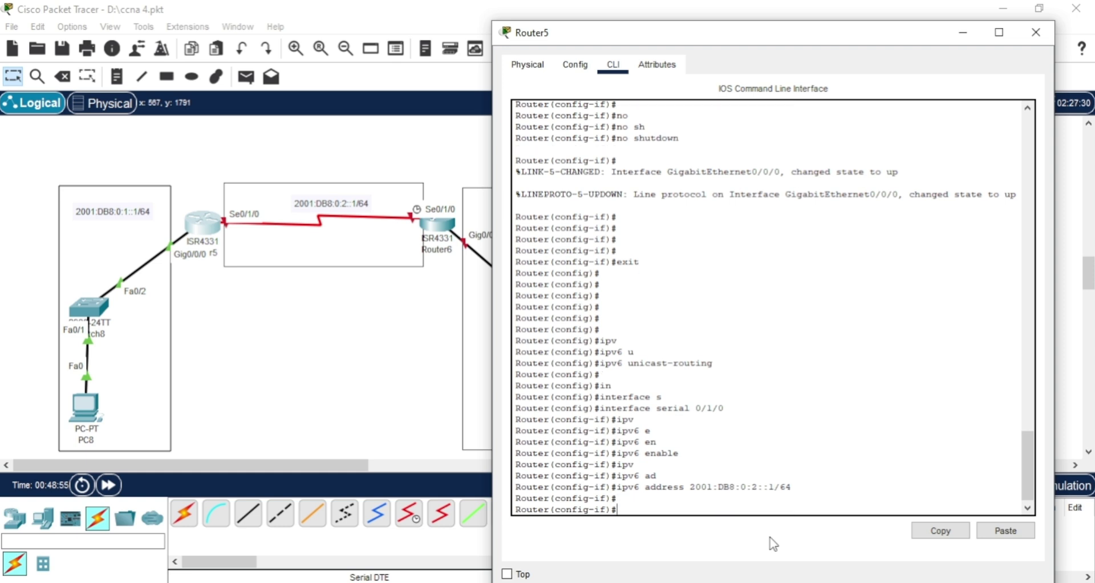
Step: Bring up serial 0/1/0 on Router5 with no shutdown and close the router's window
type("no")
key("Tab")
type("sh")
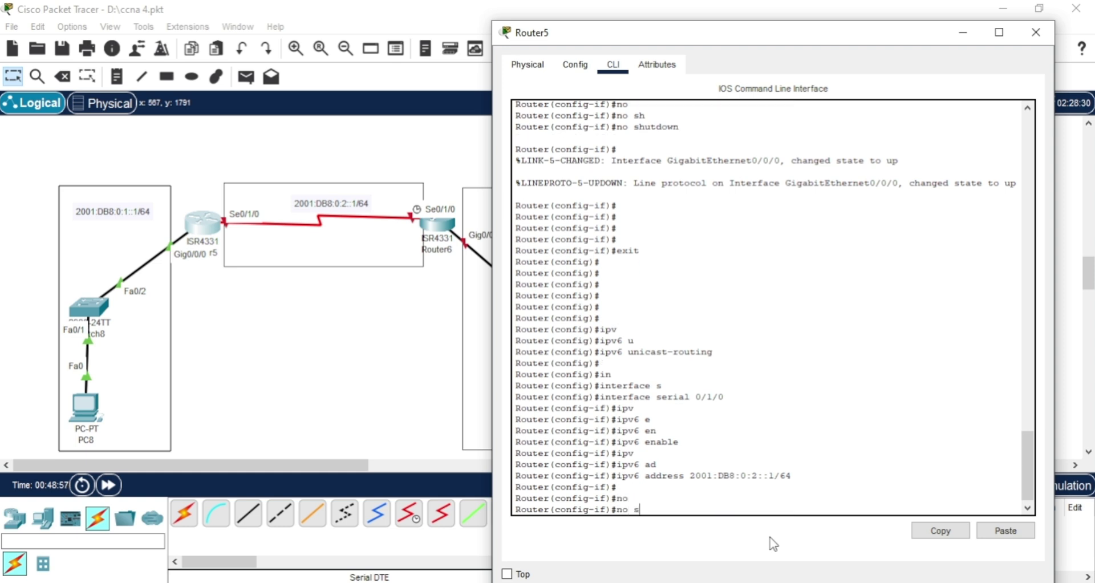
key("Tab")
key("Return")
key("Return")
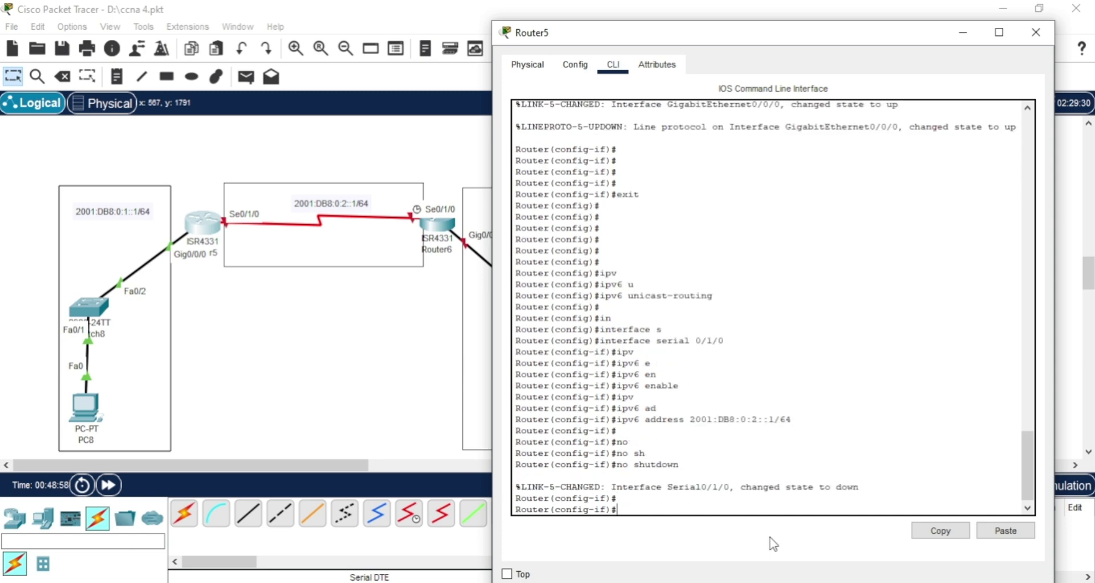
left_click(1036, 32)
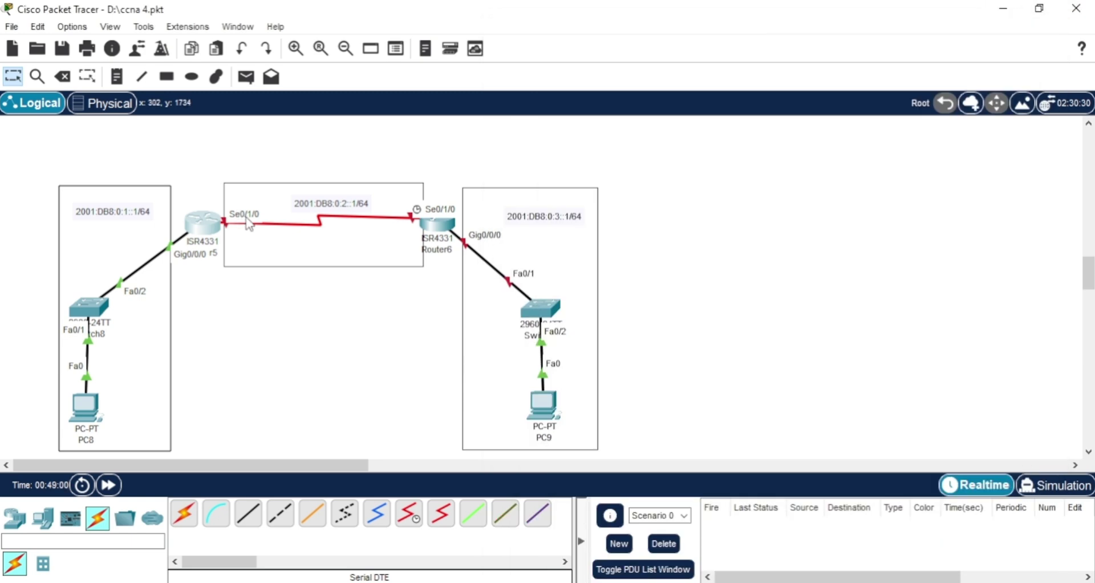
Step: Open Router6's command-line interface, keeping the serial link's address label uncovered
left_click(432, 221)
left_click_drag(532, 26, 672, 26)
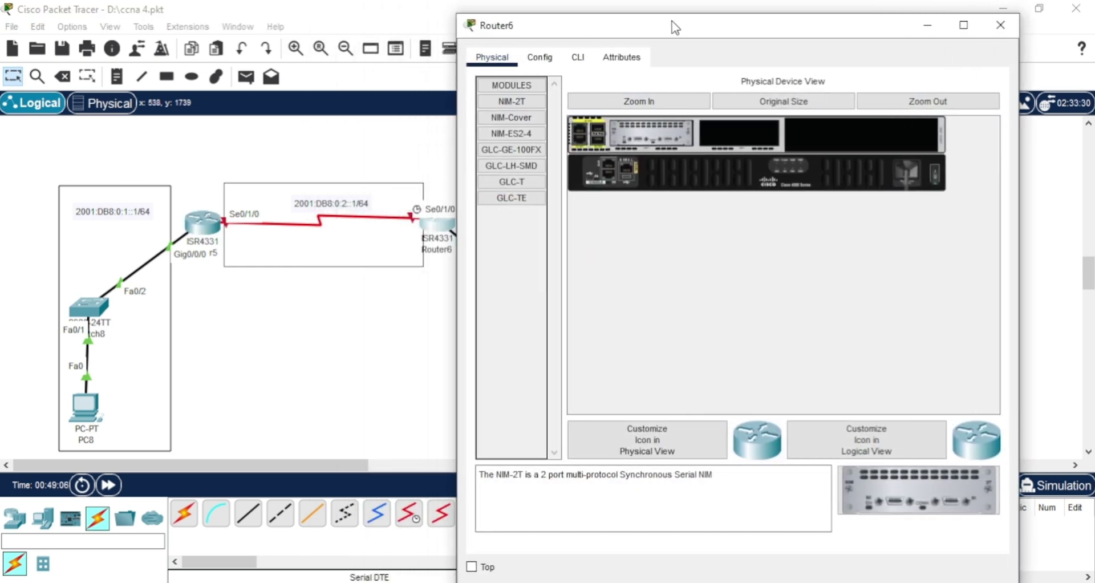
left_click(539, 57)
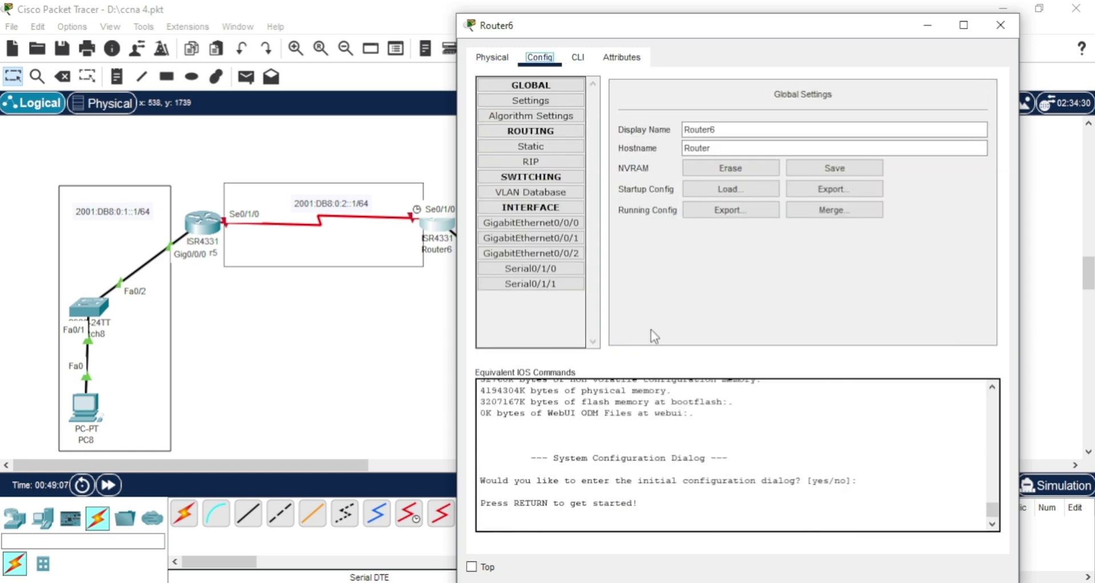
left_click(578, 55)
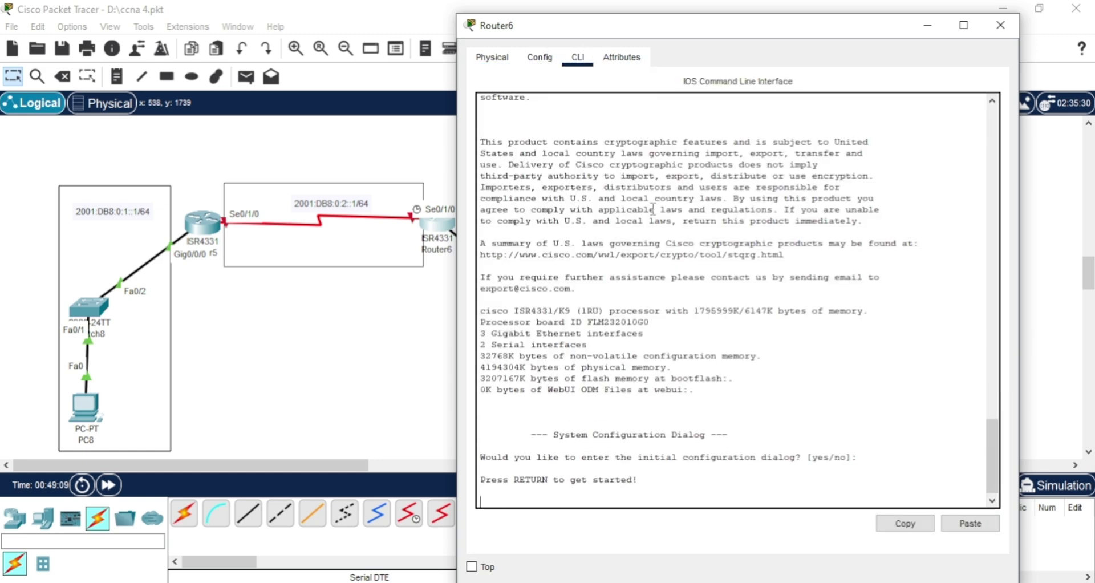
Step: Start the console session on Router6 and enter privileged EXEC mode
key("Return")
key("Return")
key("Return")
type("en")
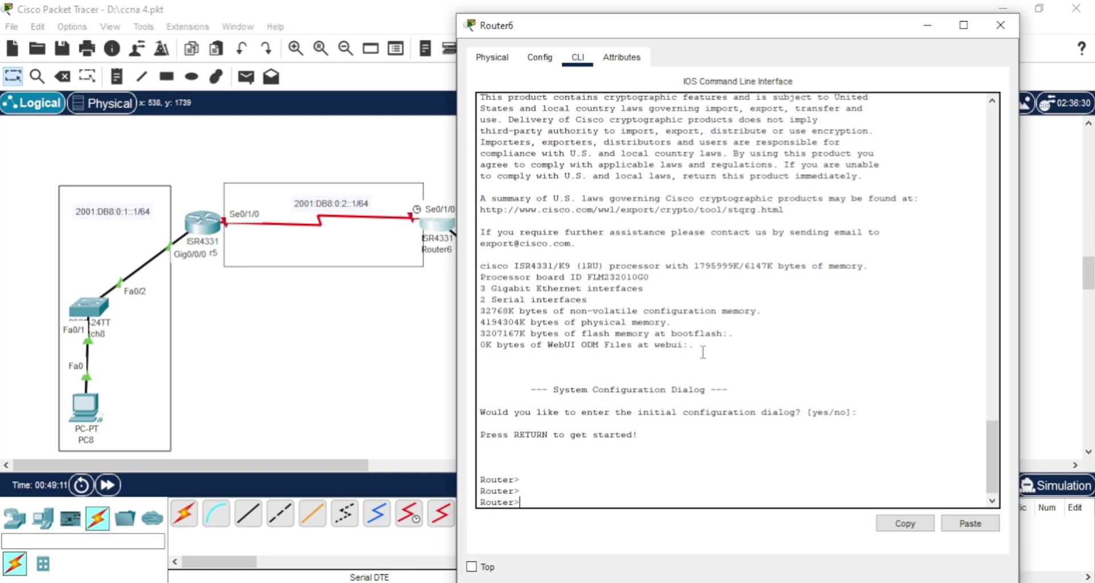
key("Return")
key("Return")
key("Return")
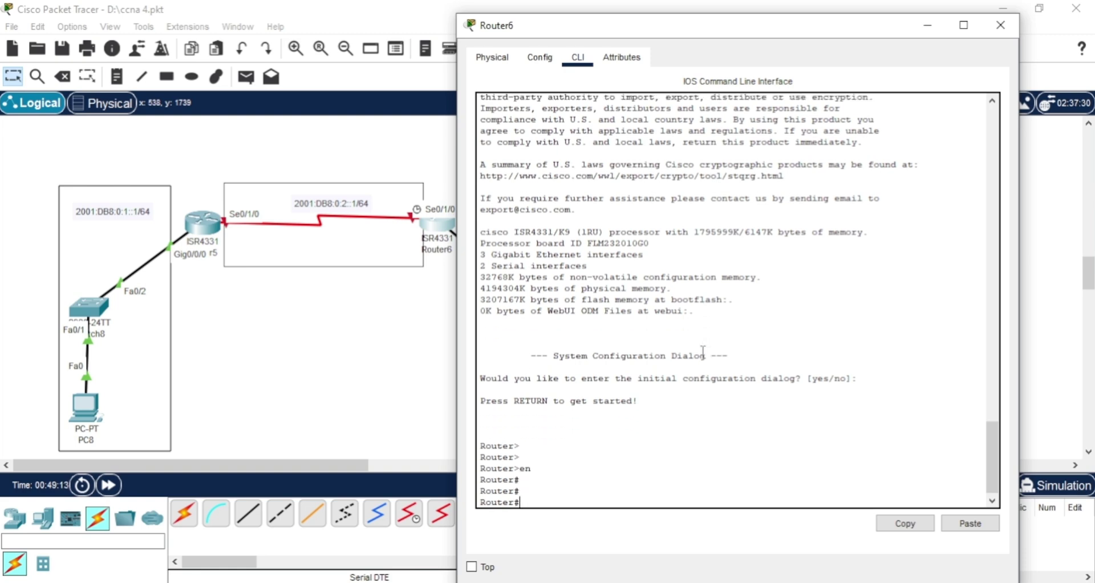
key("Return")
Step: Enter global configuration mode on Router6, configuring from the terminal
type("con")
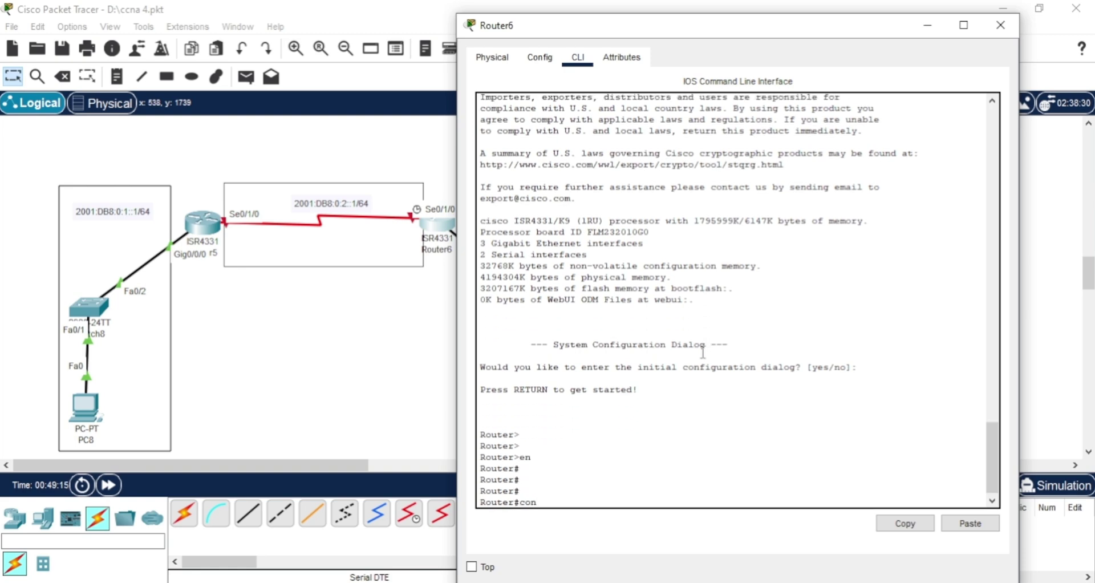
type("f")
key("Tab")
key("Return")
key("Return")
key("Return")
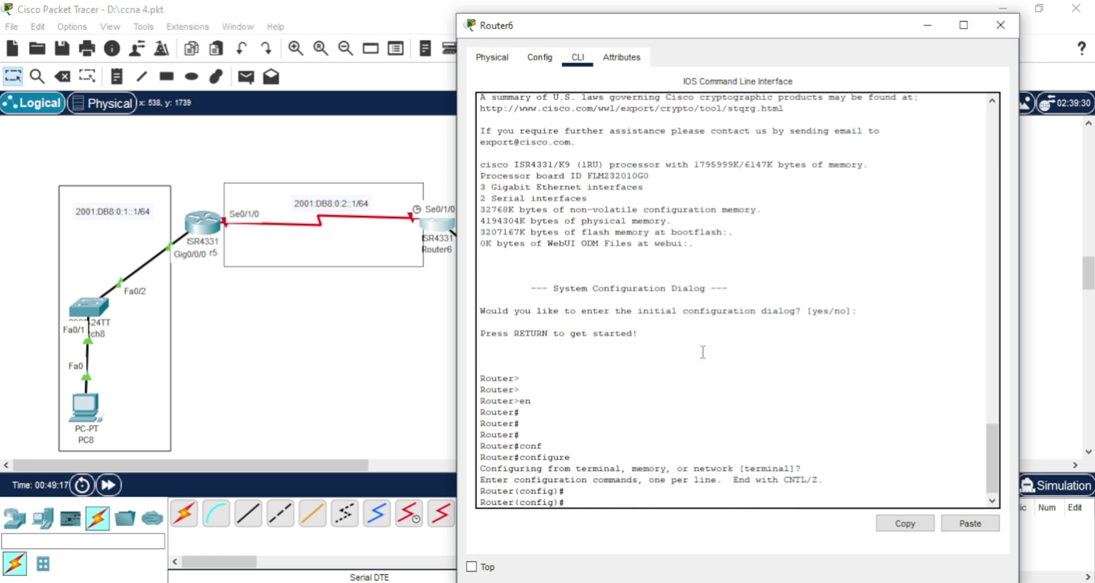
Step: Enable IPv6 routing on Router6 with ipv6 unicast-routing
type("ipv")
key("Tab")
type("r")
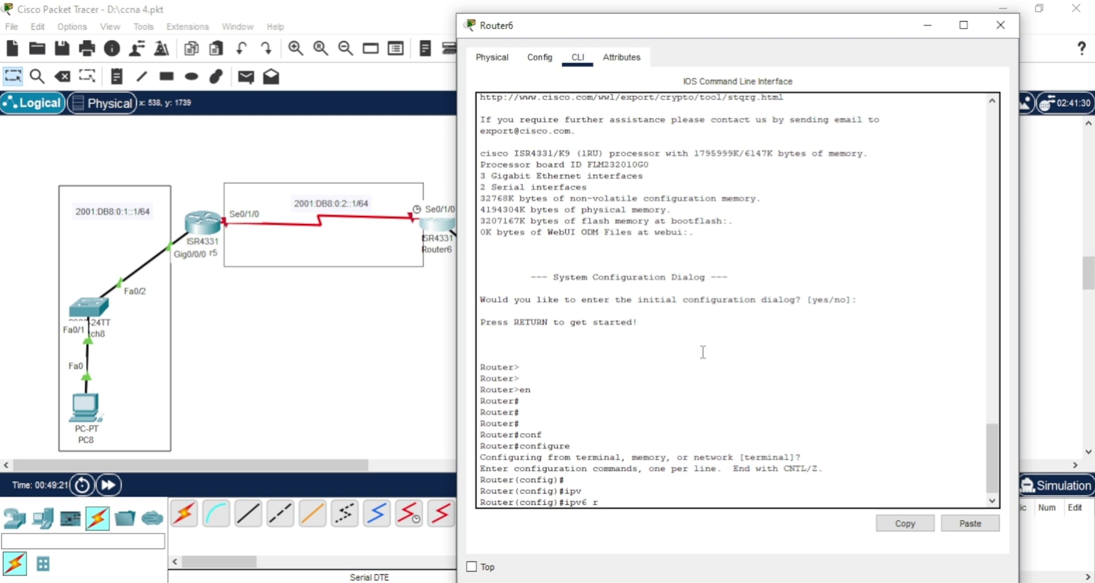
key("Tab")
key("Return")
key("Return")
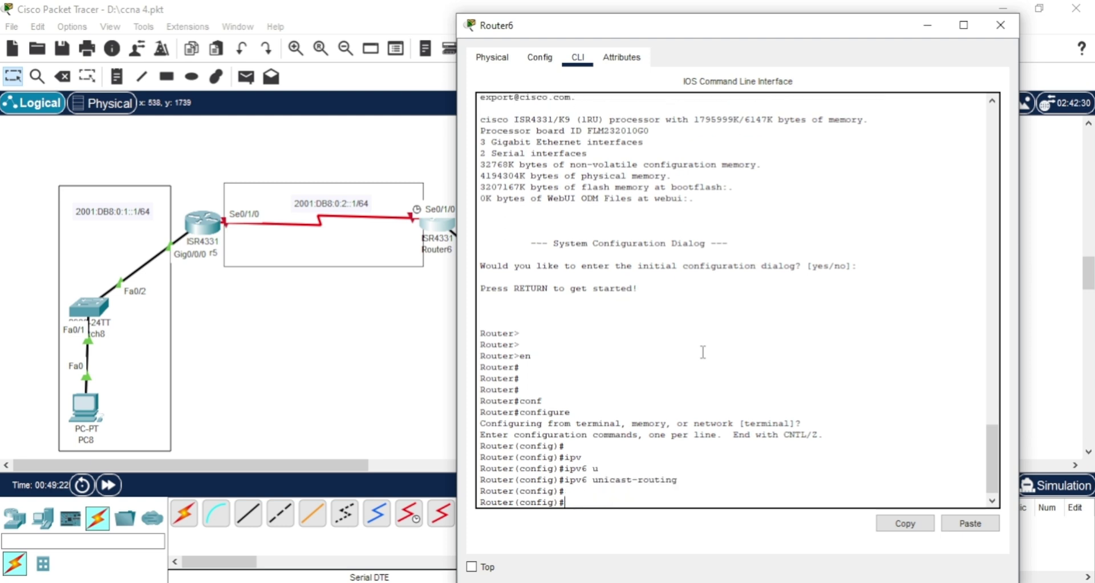
type("ipv")
key("Tab")
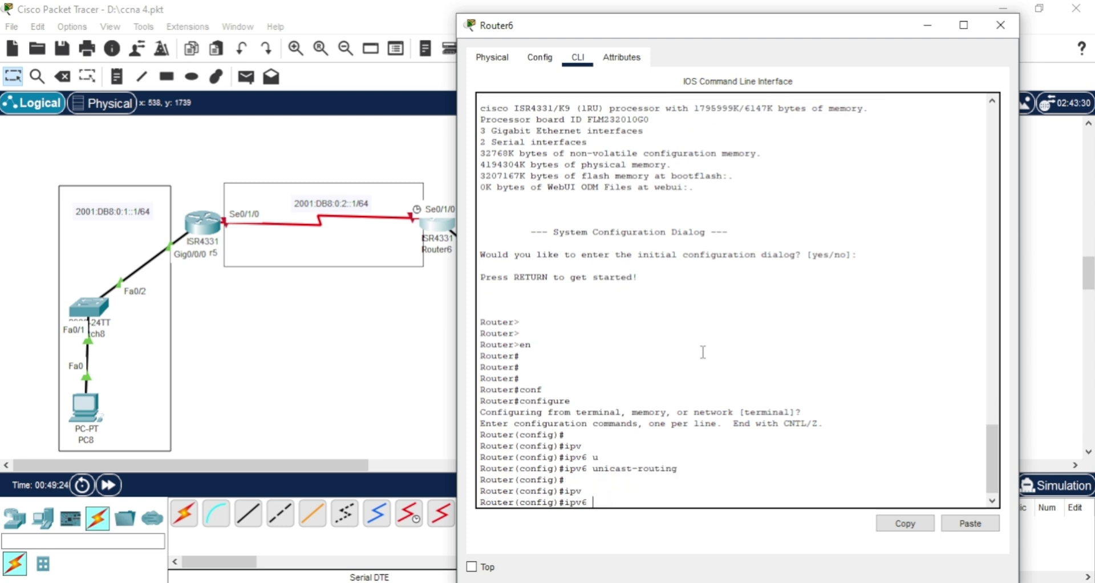
type("in")
key("Tab")
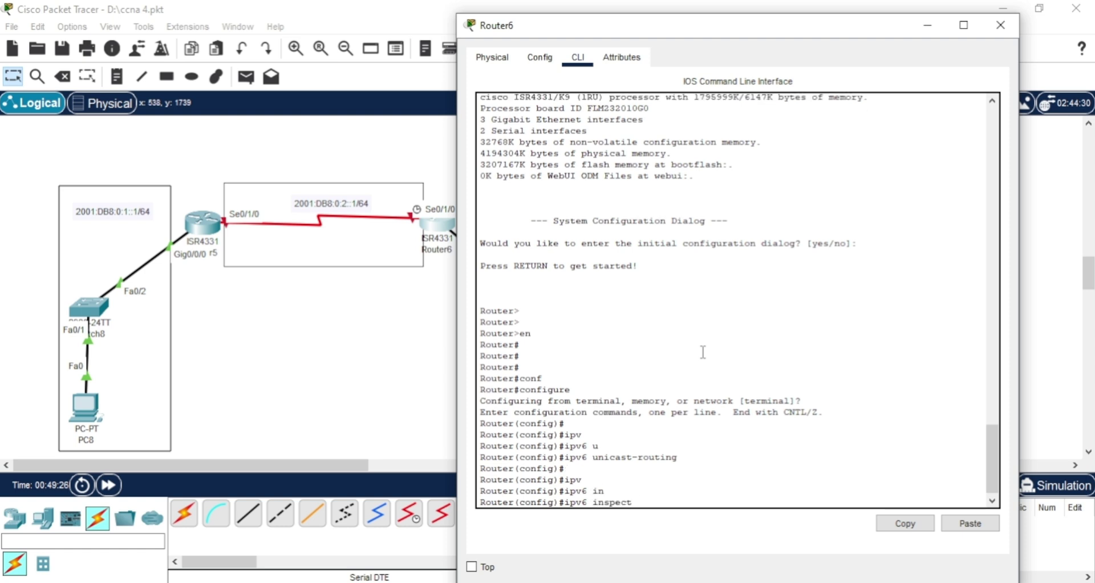
key("BackSpace")
key("BackSpace")
key("BackSpace")
key("BackSpace")
key("BackSpace")
key("BackSpace")
key("BackSpace")
key("BackSpace")
key("BackSpace")
key("BackSpace")
key("BackSpace")
key("BackSpace")
key("BackSpace")
Step: Enter interface configuration mode for serial 0/1/0 on Router6
type("in")
key("Tab")
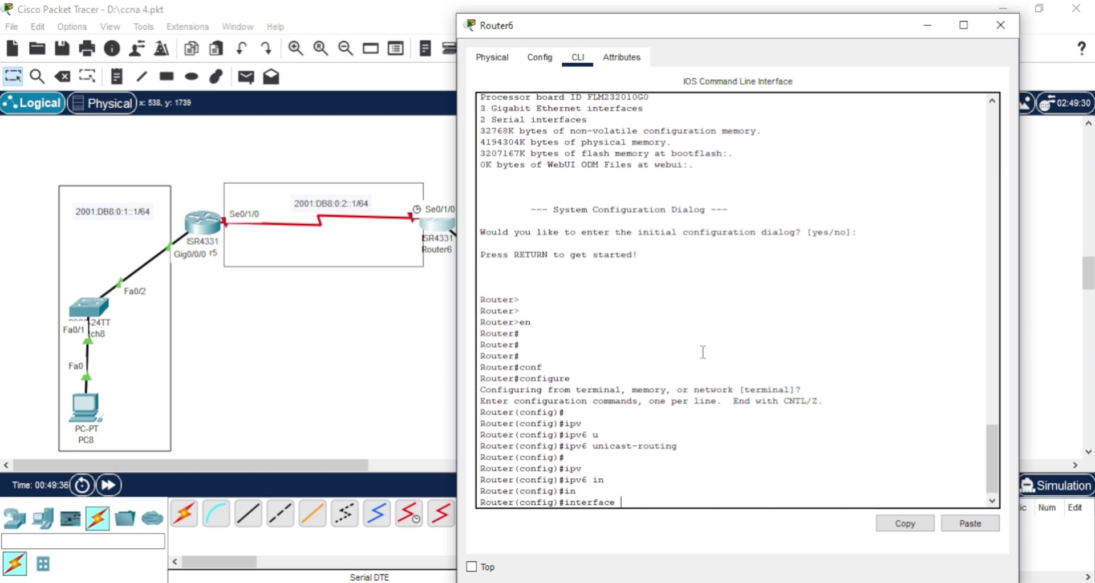
type("s")
key("Tab")
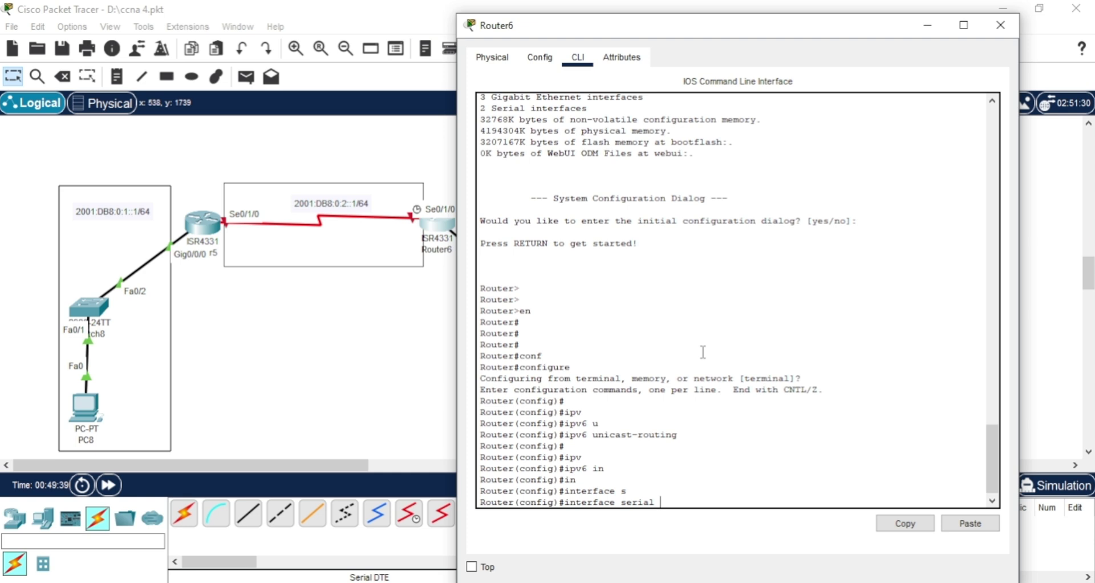
type("0/1/0")
key("Return")
key("Return")
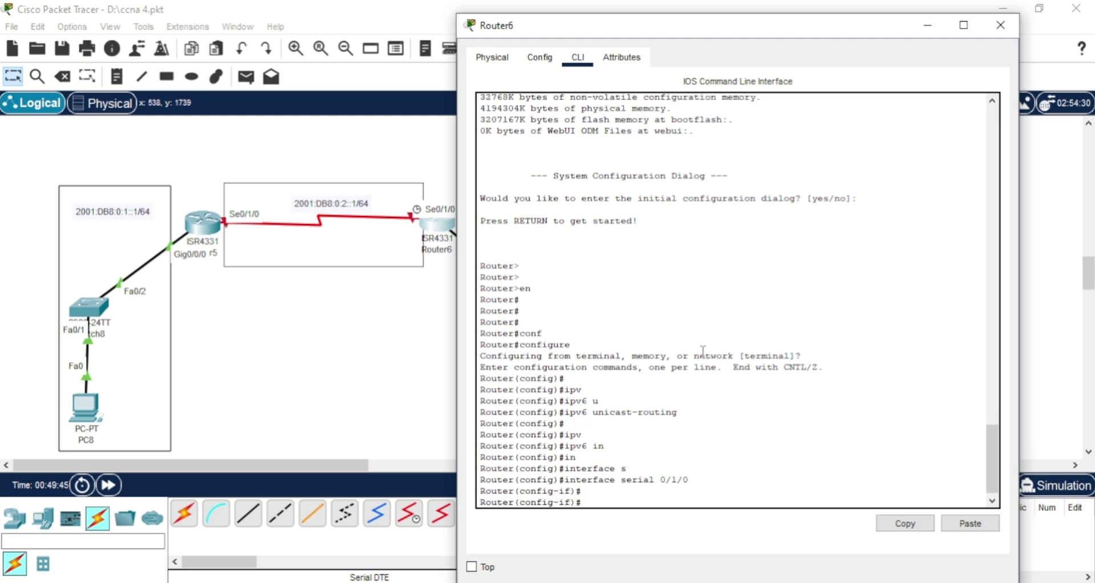
Step: Enable IPv6 on Router6's serial 0/1/0 interface with ipv6 enable
type("ipv")
key("Tab")
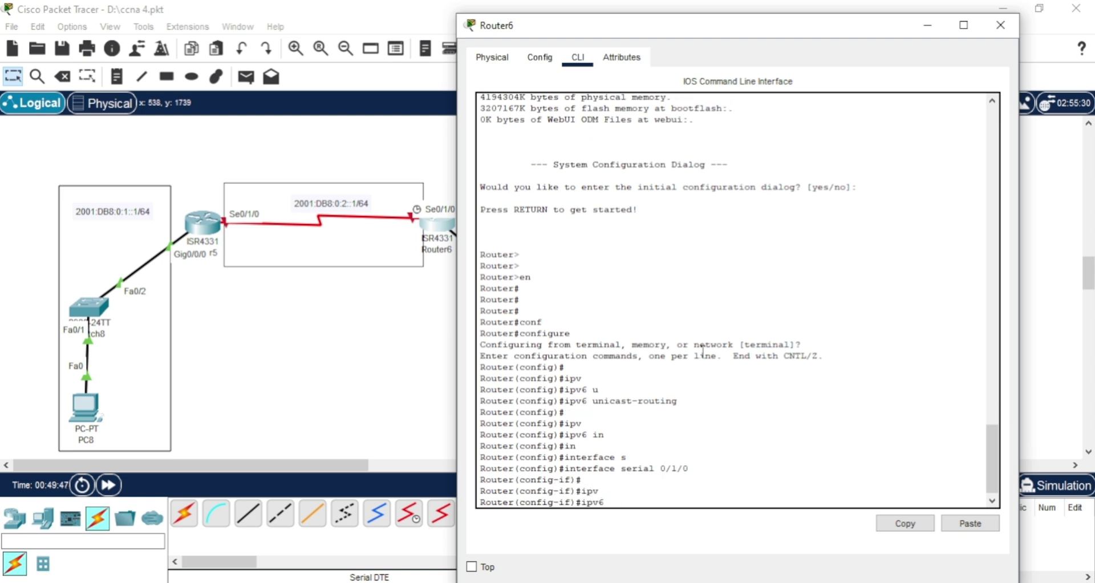
type("en")
key("Tab")
key("Return")
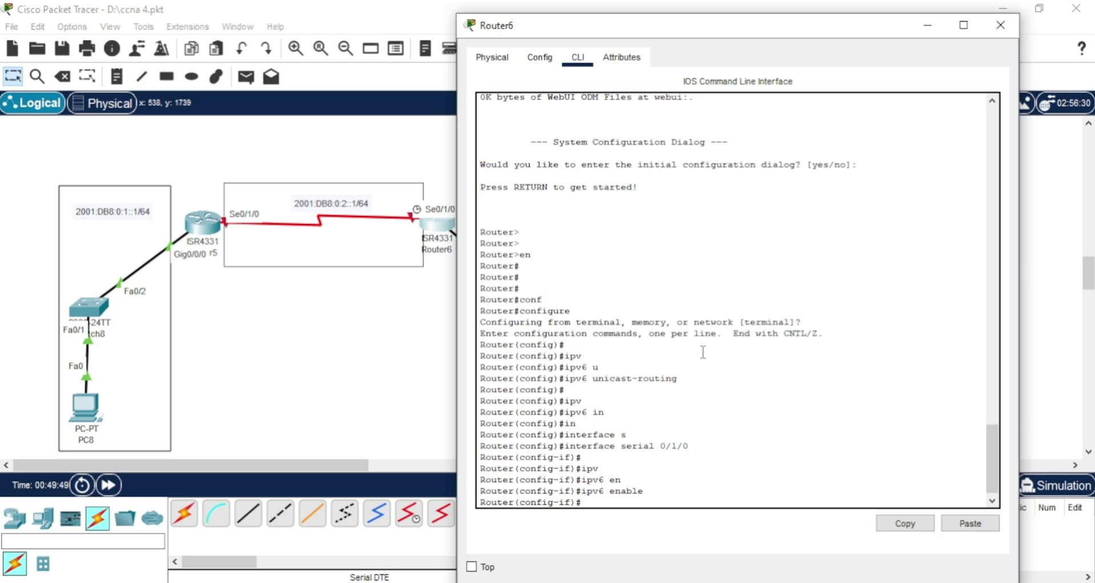
Step: Assign the IPv6 address 2001:DB8:0:2::2/64 to serial 0/1/0 of Router6, adapting the copied address text
type("ipv")
key("Tab")
type("ad")
key("Tab")
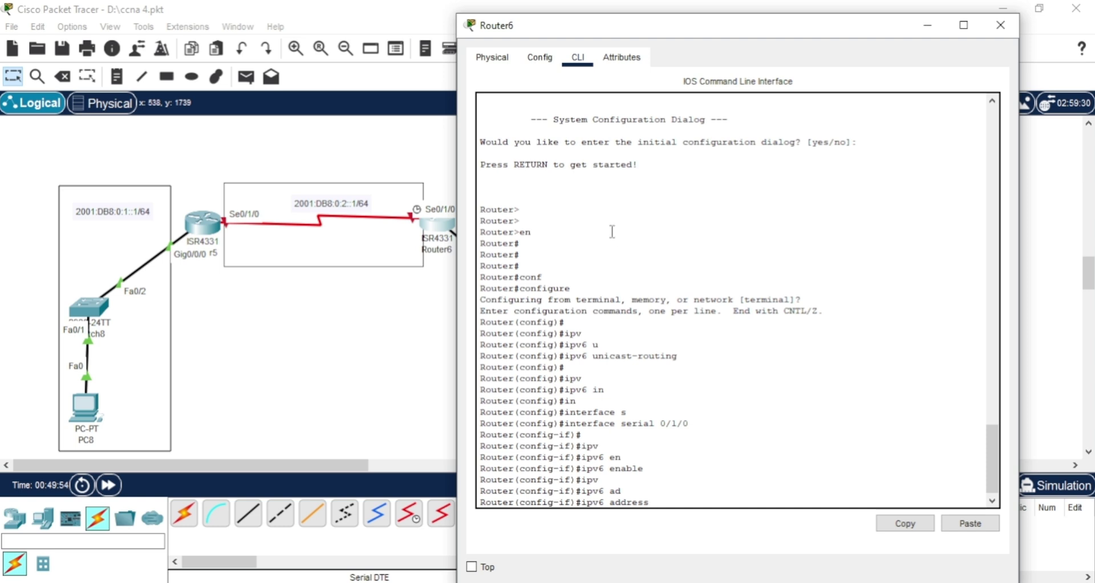
right_click(674, 500)
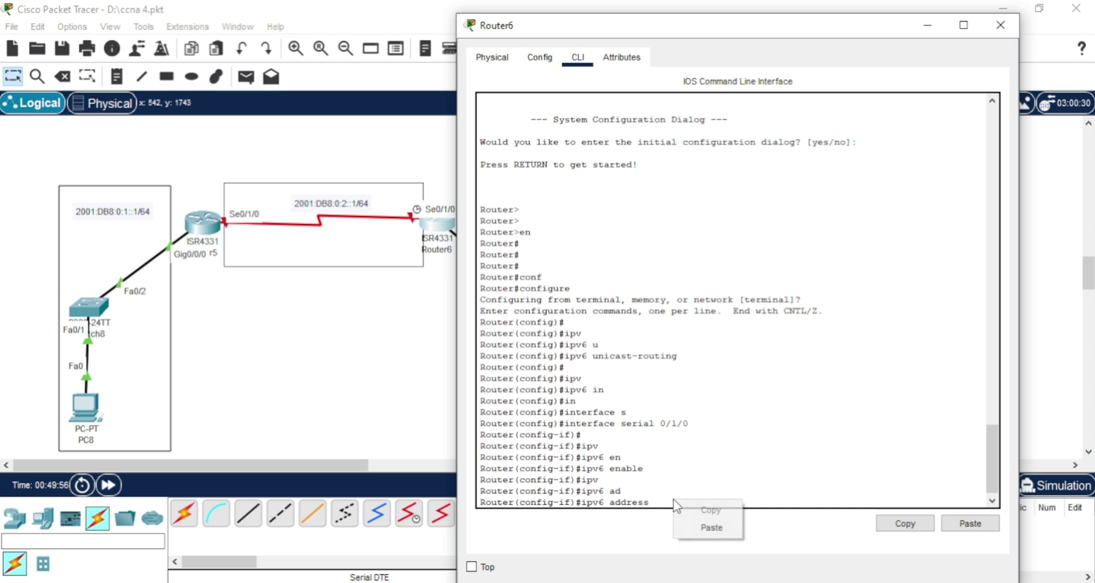
left_click(697, 533)
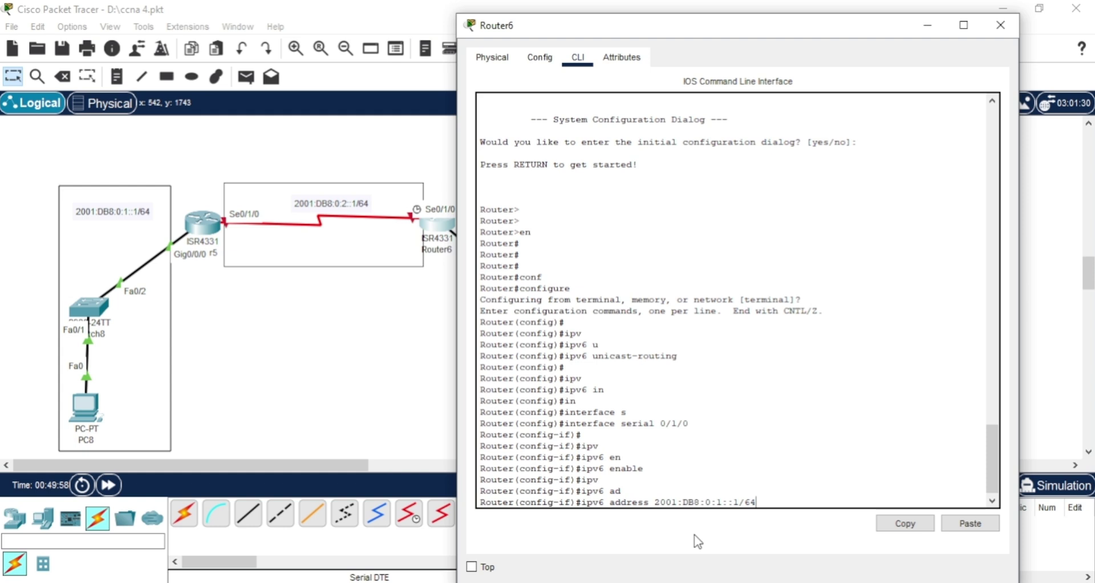
key("Left")
key("Left")
key("Left")
key("BackSpace")
type("2")
key("Right")
key("Right")
key("Right")
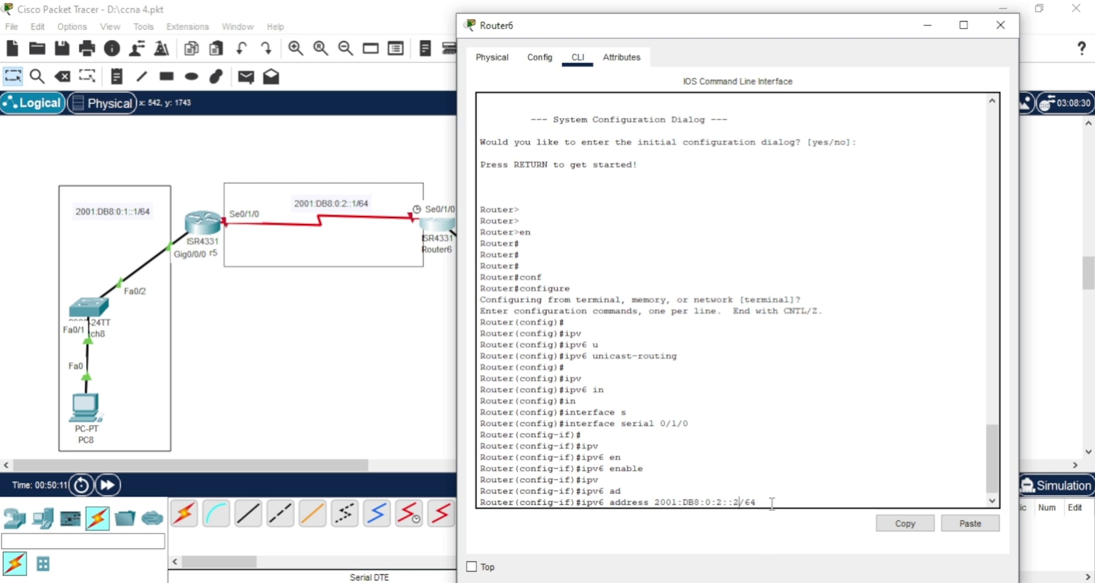
key("Return")
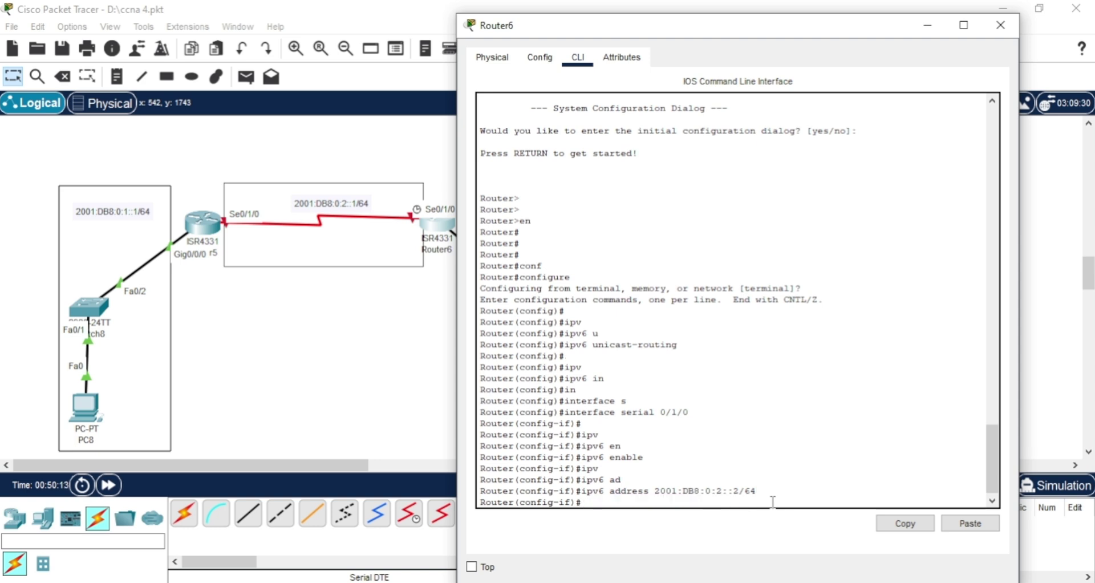
Step: Bring up serial 0/1/0 on Router6 with no shutdown and close the router's window
key("Return")
type("no")
key("Tab")
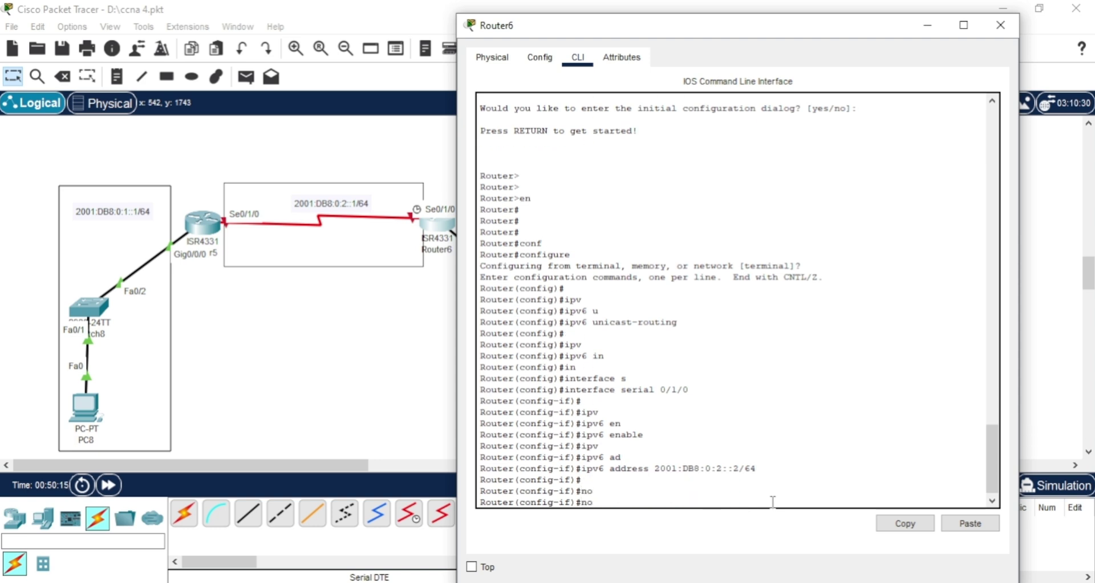
type("sh")
key("Tab")
key("Return")
key("Return")
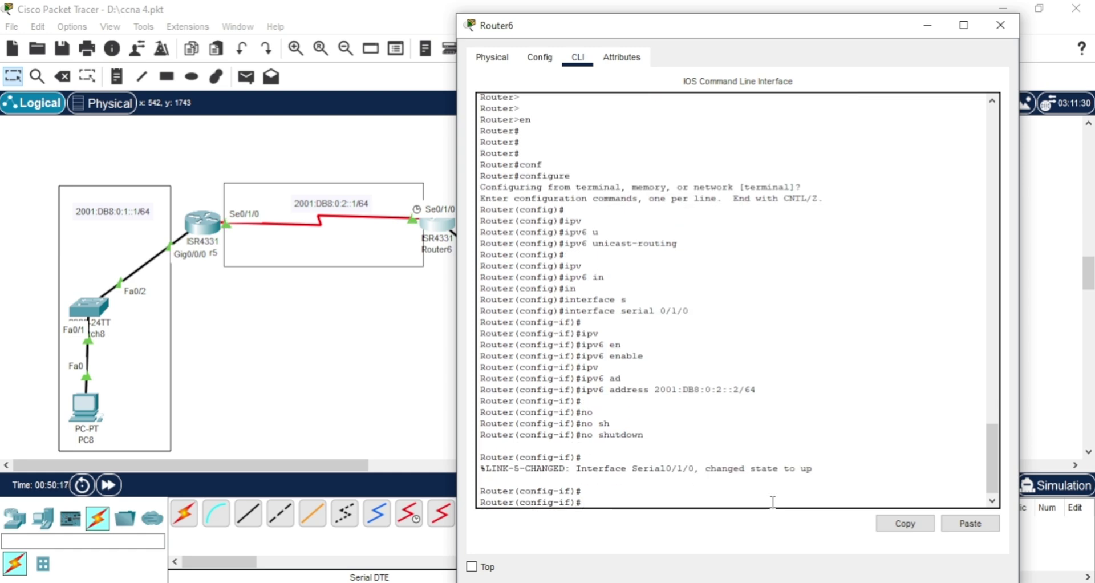
left_click(1002, 23)
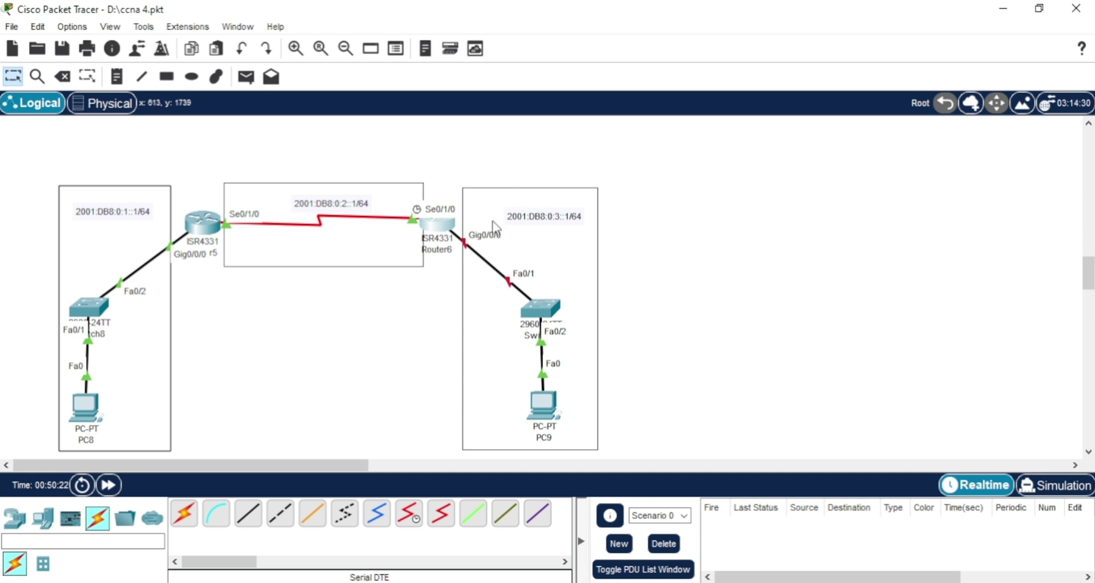
Step: Reopen Router6's command line and exit from serial interface configuration to global configuration mode
left_click(445, 230)
key("Return")
key("Return")
key("Return")
key("Return")
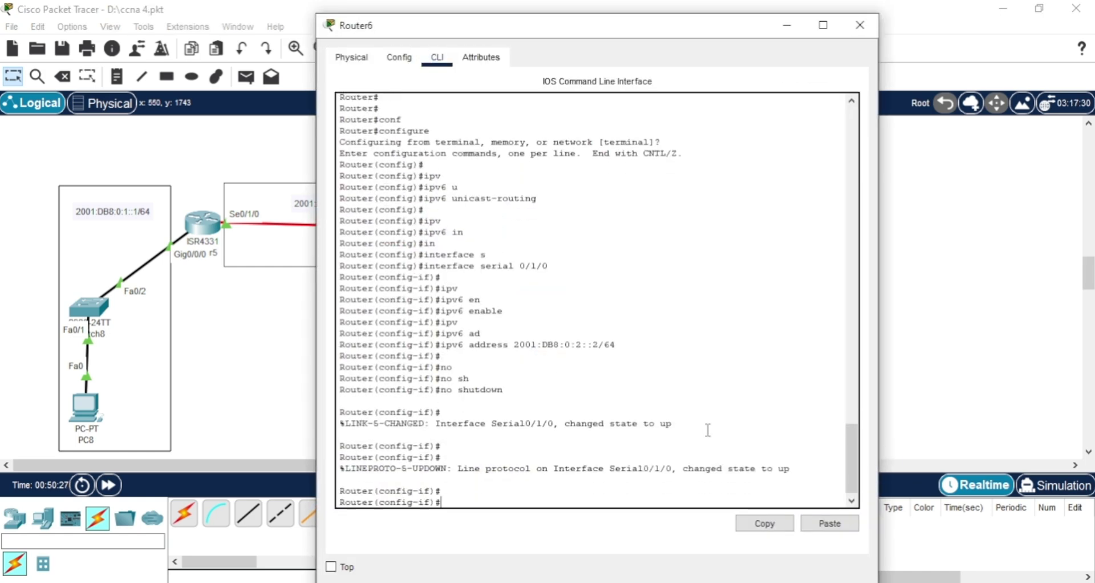
type("exit")
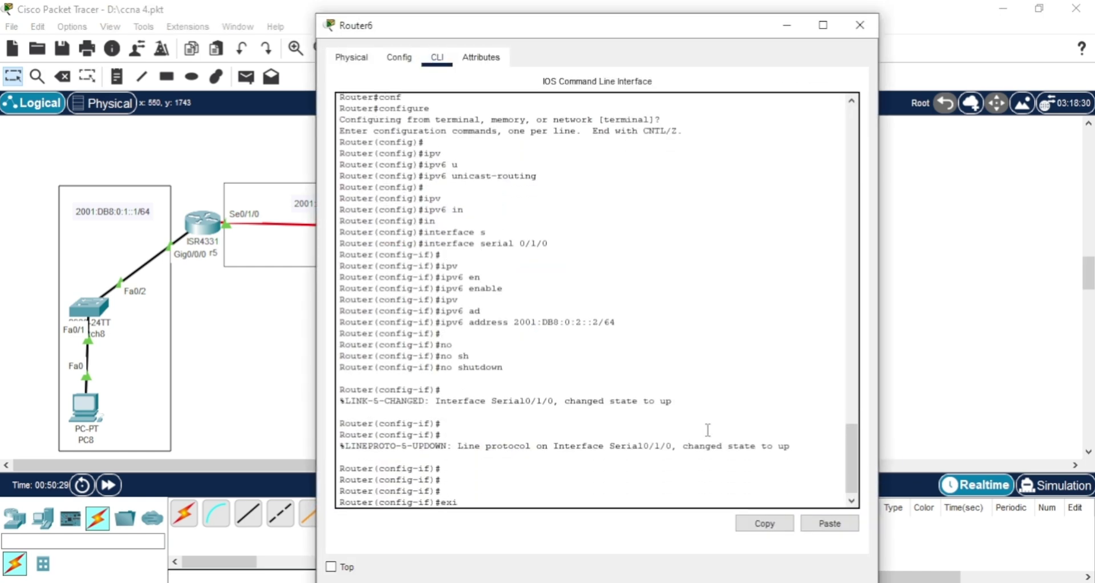
key("Return")
key("Return")
key("Return")
key("Return")
Step: Issue ipv6 unicast-routing again in Router6's global configuration mode
type("i")
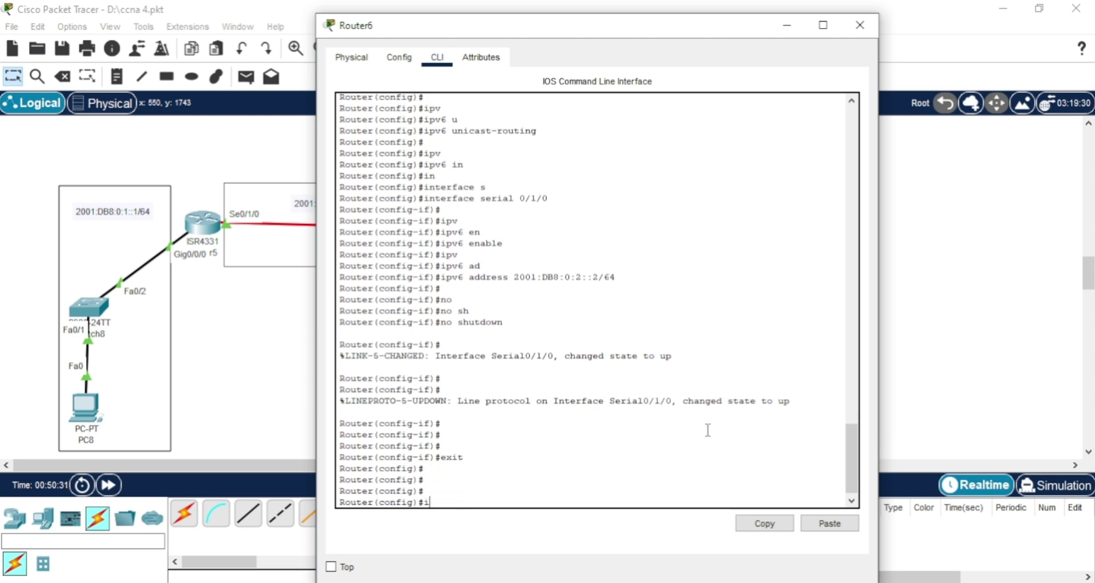
type("pv")
key("Tab")
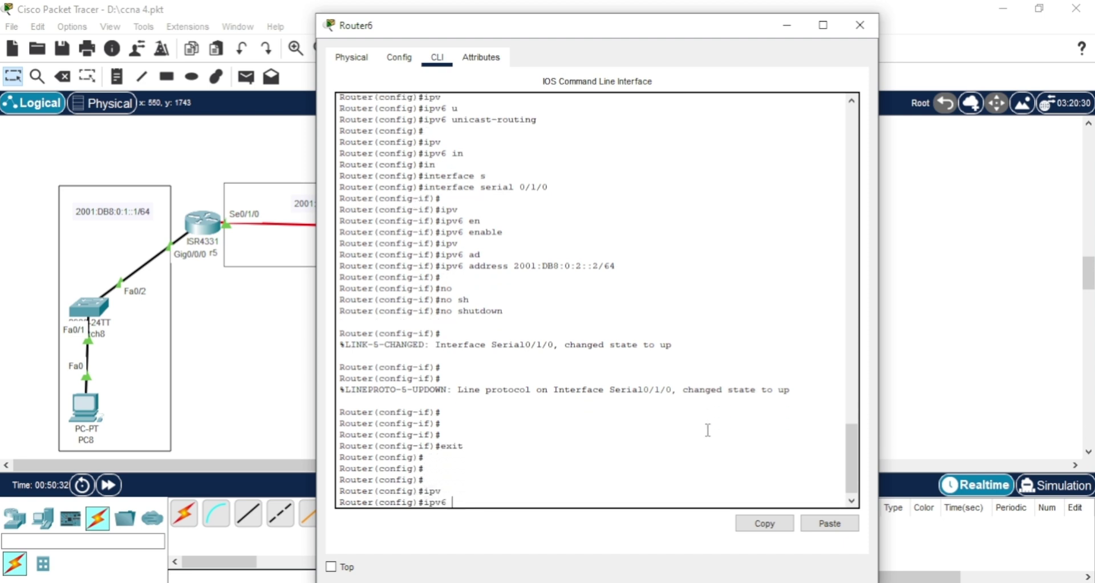
type("u")
key("Tab")
key("Return")
key("Return")
key("Return")
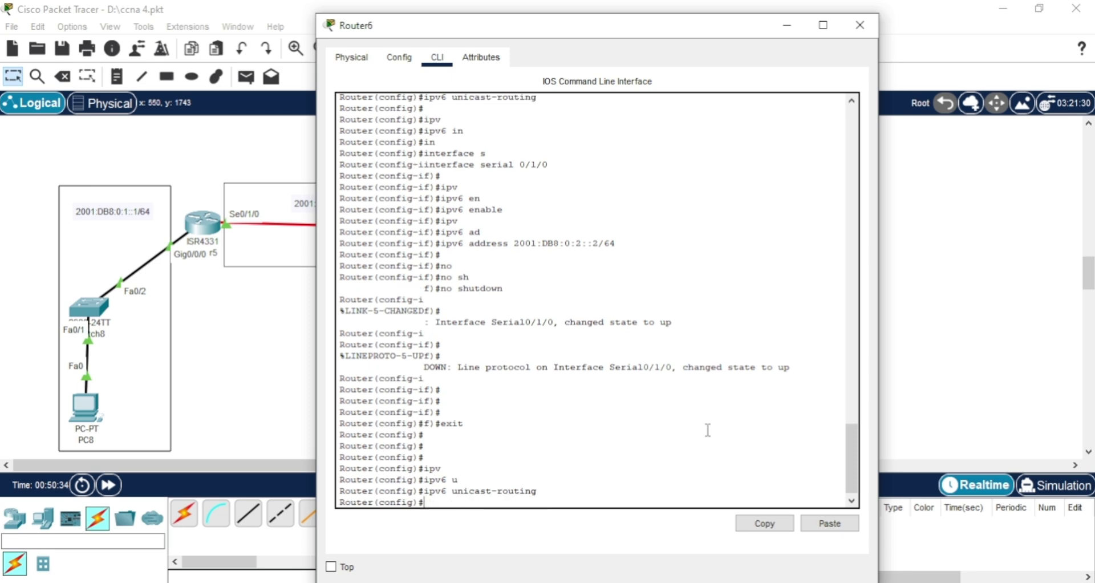
Step: Enter interface configuration mode for gigabitEthernet 0/0/0 on Router6
type("in")
key("Tab")
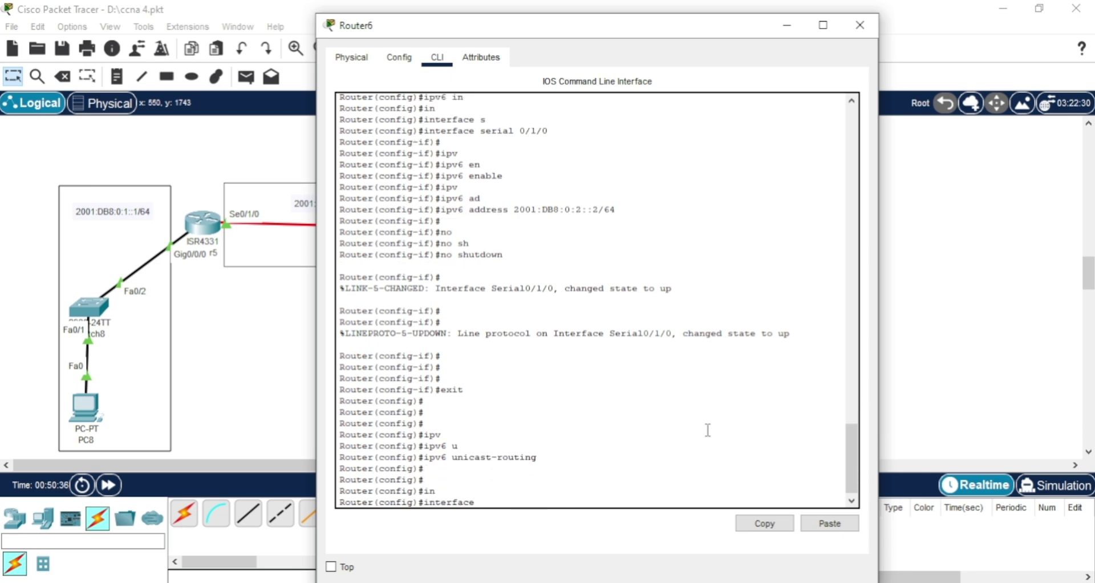
type("g")
key("Tab")
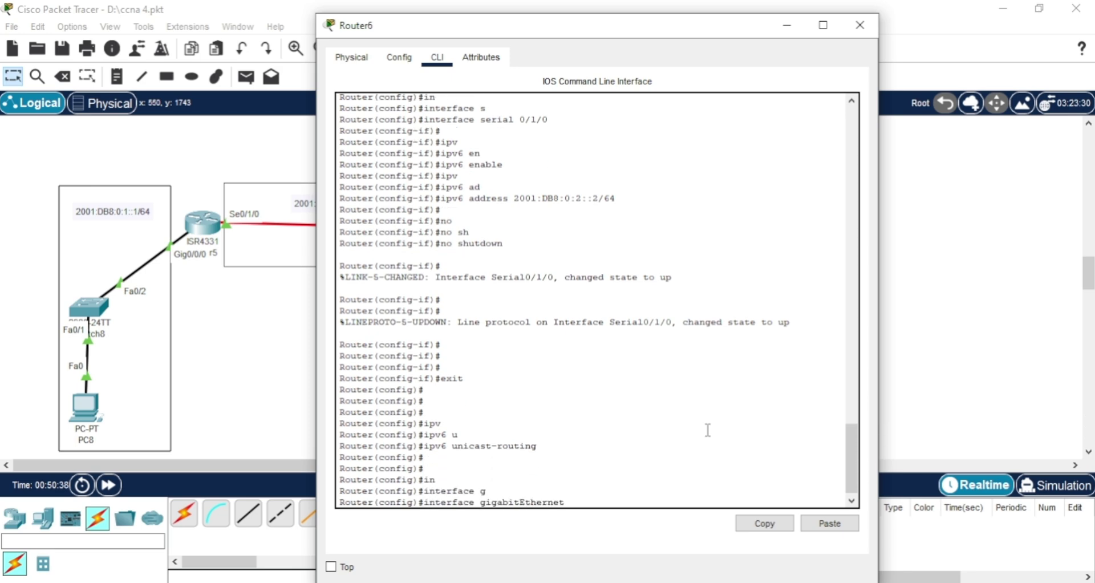
type("0/0/0")
key("Return")
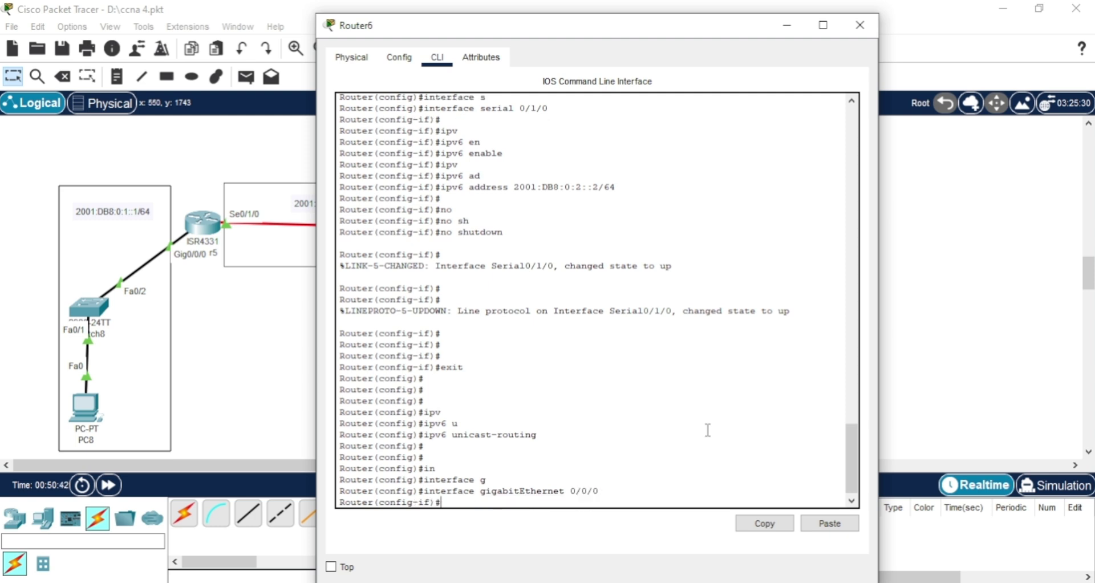
Step: Enable IPv6 on Router6's gigabitEthernet 0/0/0 interface with ipv6 enable
type("ip")
key("Tab")
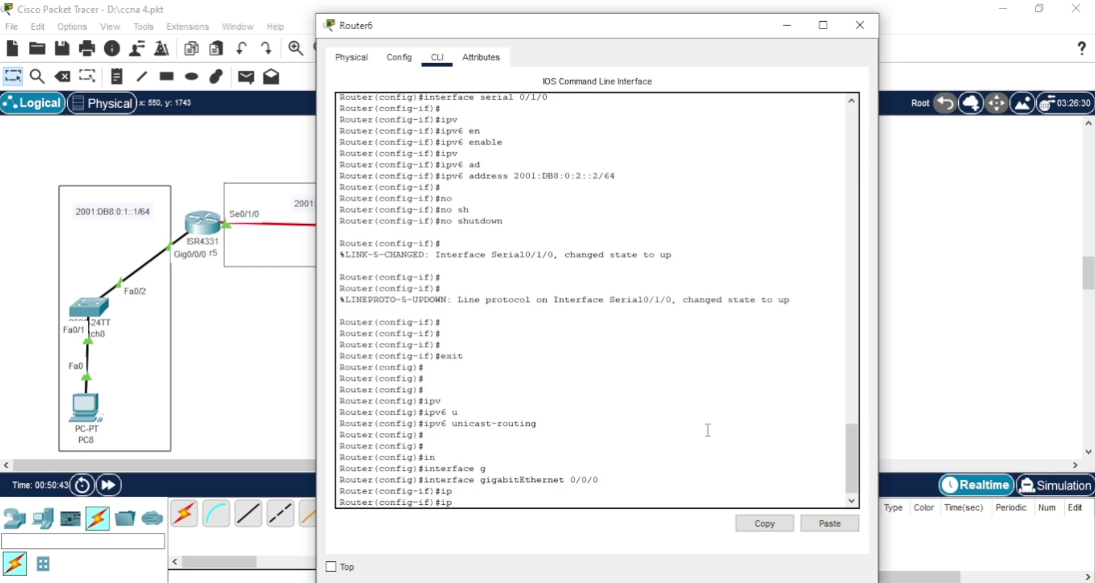
type("v")
key("Tab")
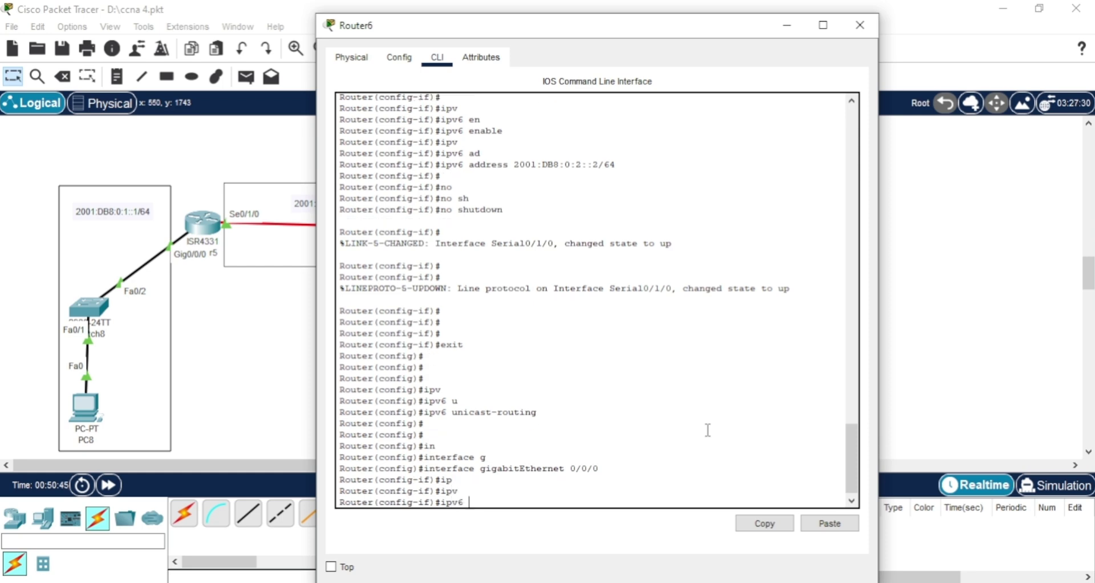
type("e")
key("Tab")
type("n")
key("Tab")
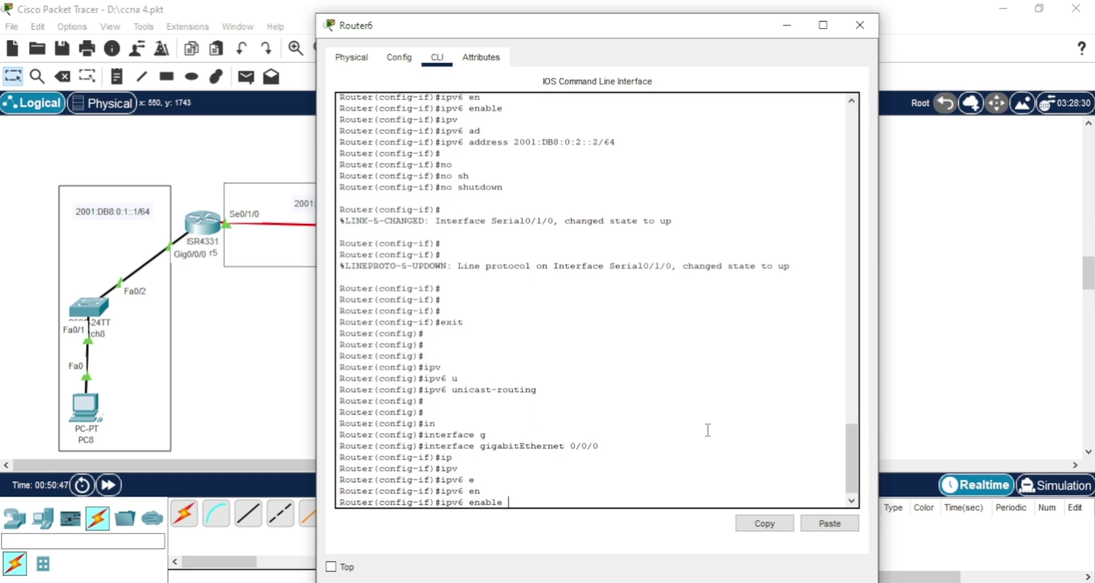
key("Return")
Step: Assign the IPv6 address 2001:DB8:0:3::1/64 to Router6's gigabitEthernet 0/0/0 interface
type("ip")
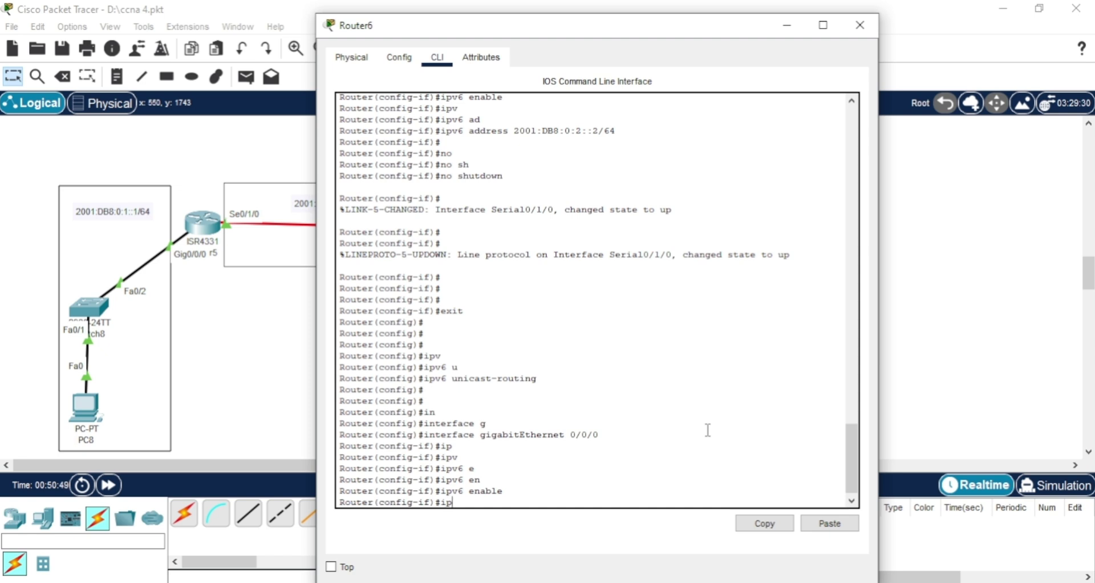
type("v")
key("Tab")
type("ad")
key("Tab")
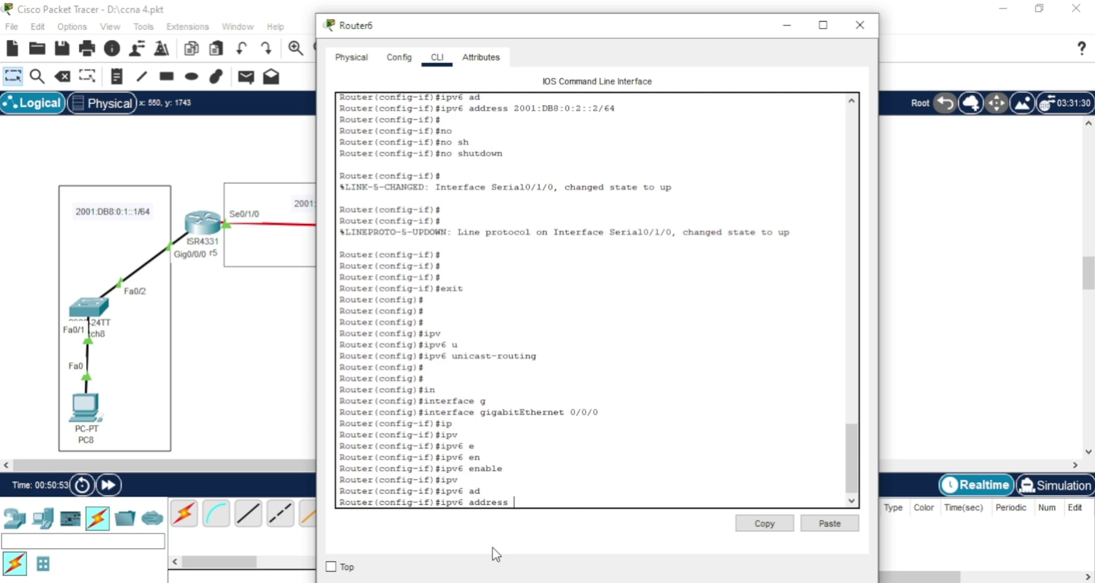
right_click(530, 504)
left_click(559, 529)
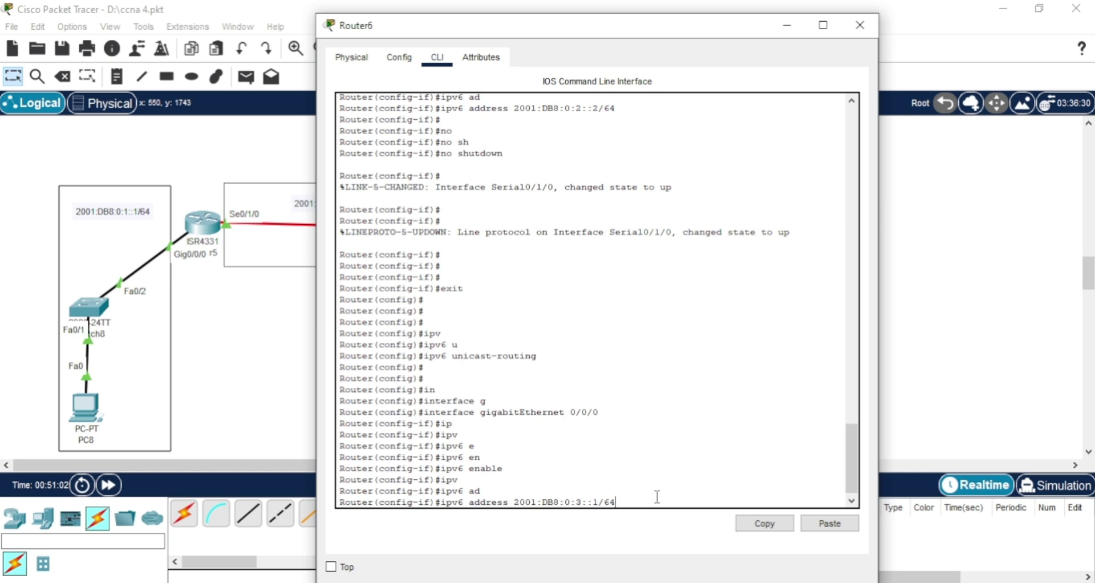
key("Return")
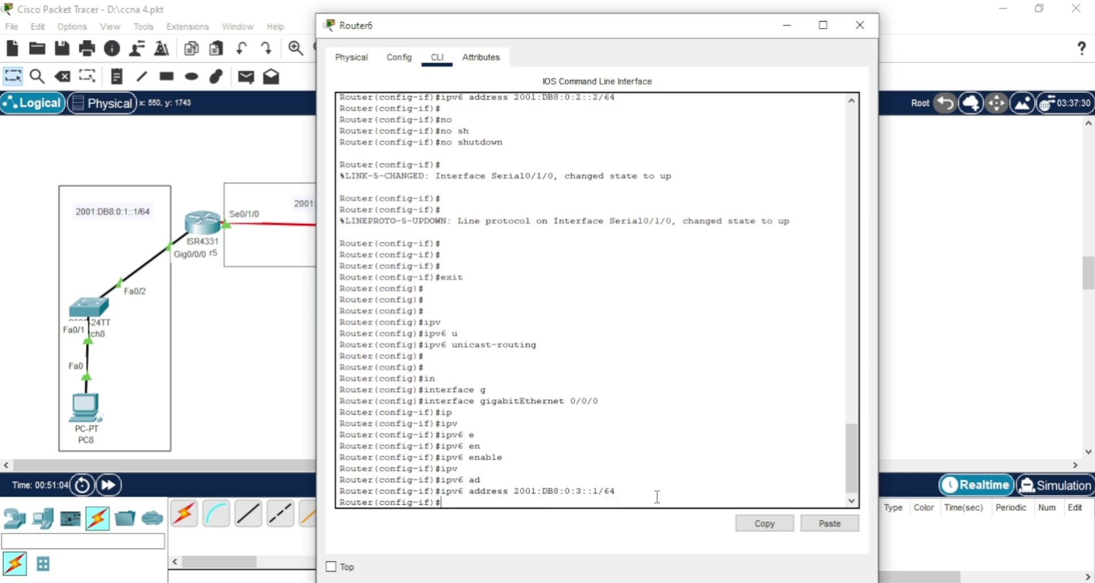
Step: Bring up Router6's gigabitEthernet 0/0/0 interface with no shutdown and close the router window
key("Return")
type("no")
key("Tab")
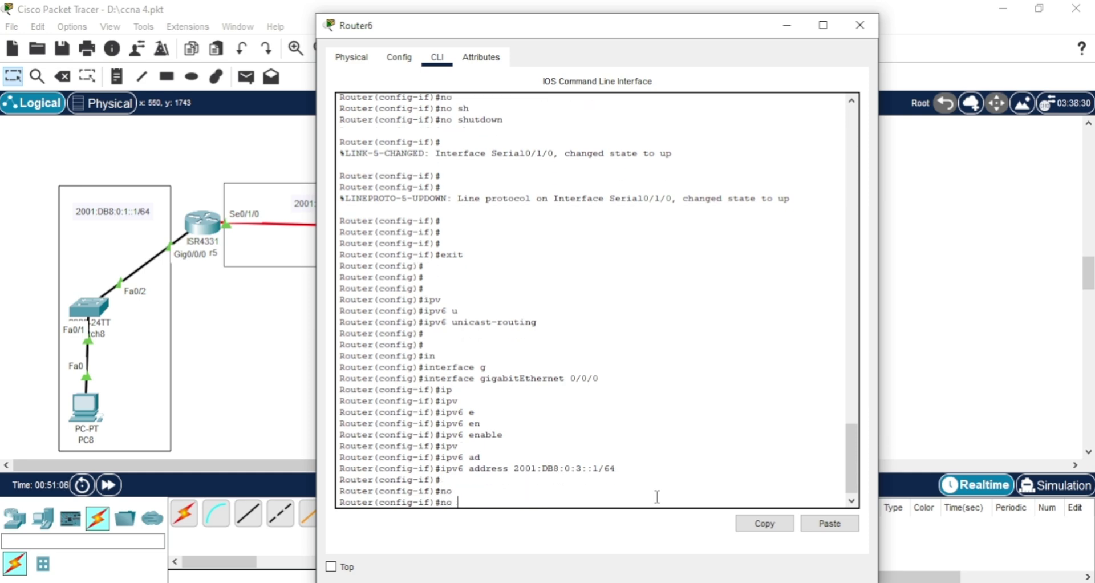
type("sh")
key("Tab")
key("Return")
key("Return")
key("Return")
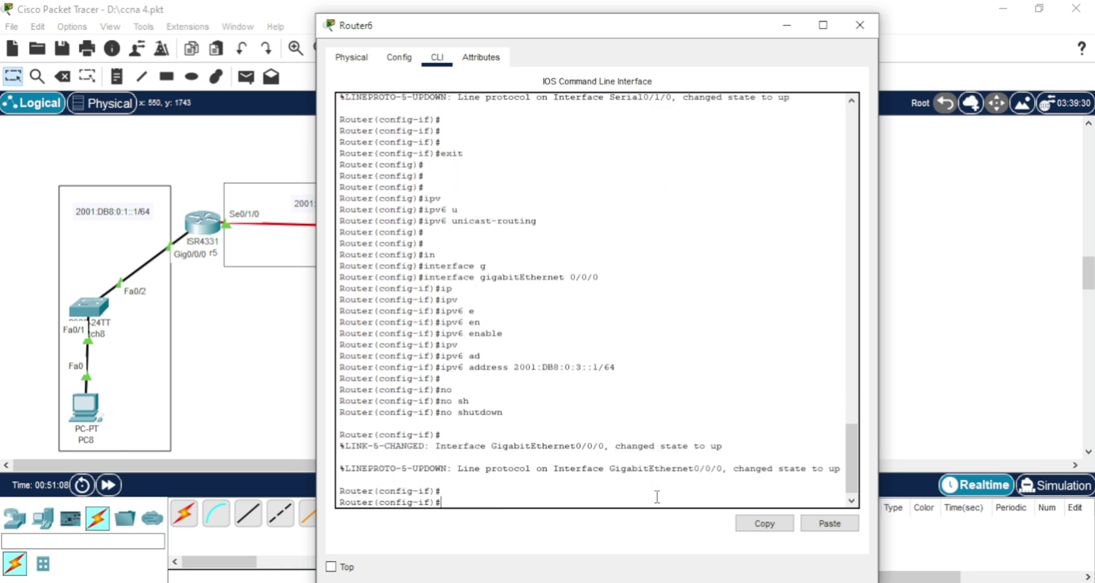
left_click(867, 23)
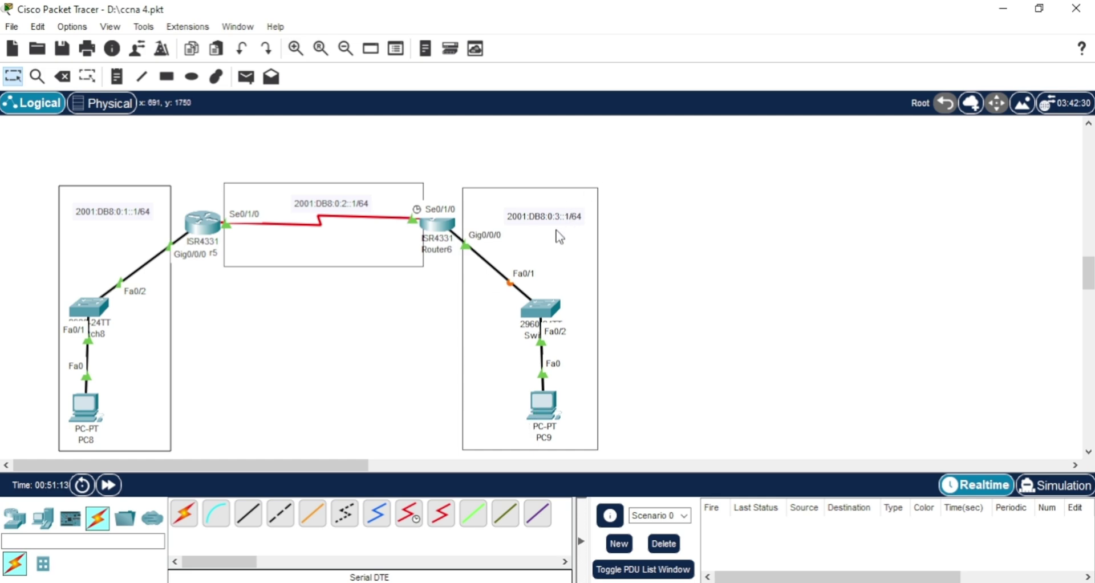
Step: Set PC9's static IPv6 address to 2001:DB8:0:3::2 with prefix length 64 in its IP configuration
left_click(533, 406)
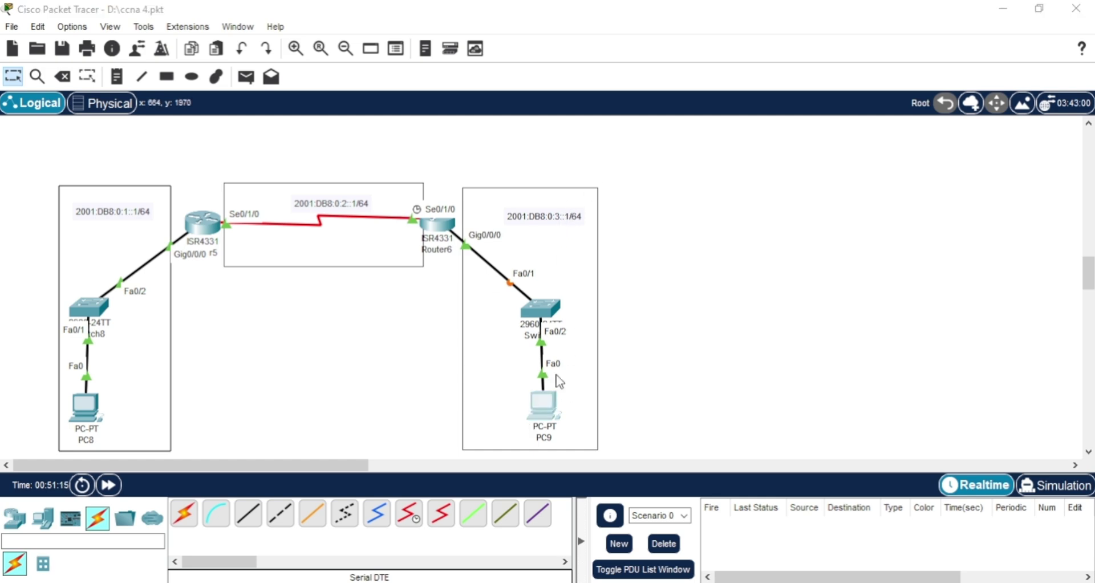
left_click(447, 94)
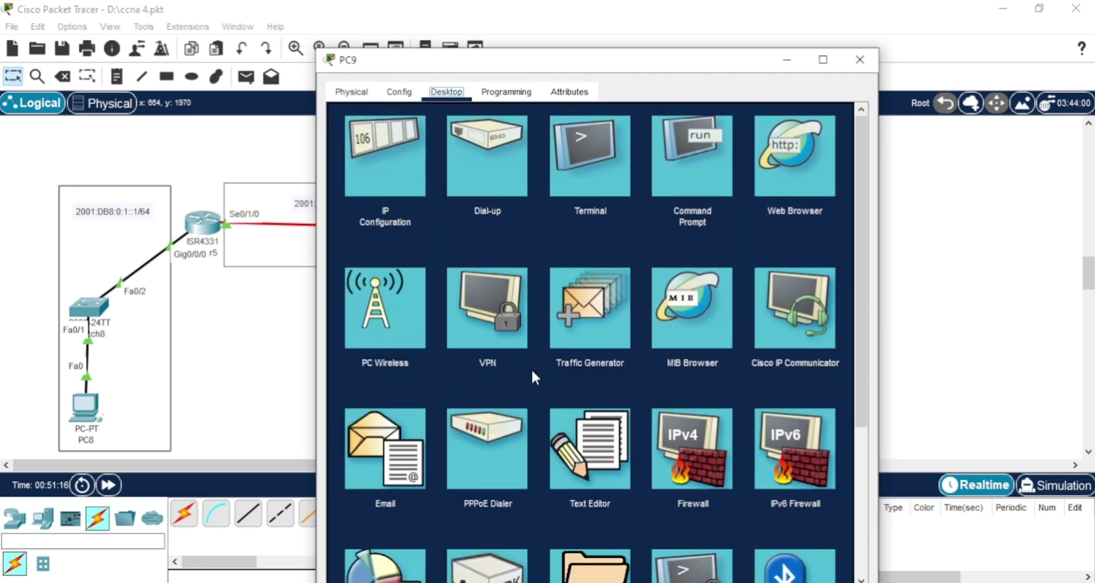
left_click(394, 166)
left_click(559, 331)
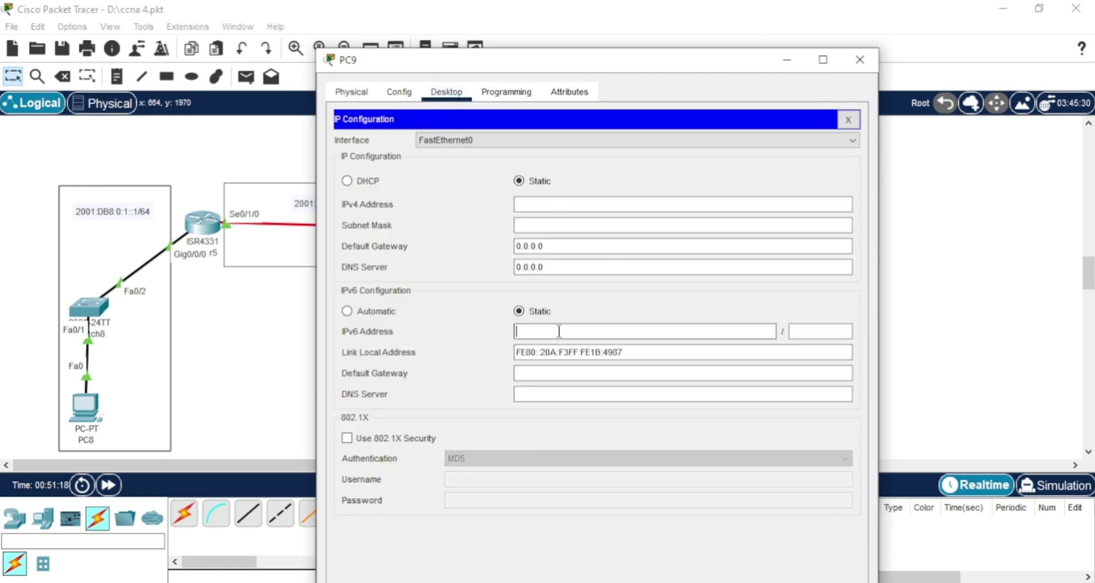
type("2001:DB8:0:1::1/64")
key("BackSpace")
key("BackSpace")
key("BackSpace")
key("Left")
key("Left")
key("BackSpace")
key("BackSpace")
type("3")
key("End")
key("BackSpace")
type("2")
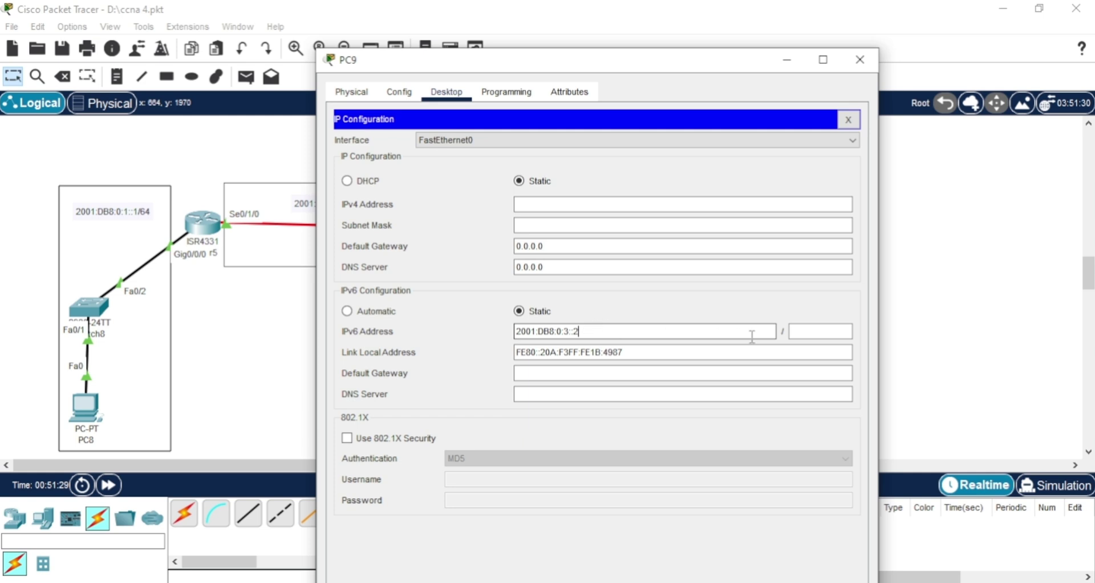
left_click(840, 336)
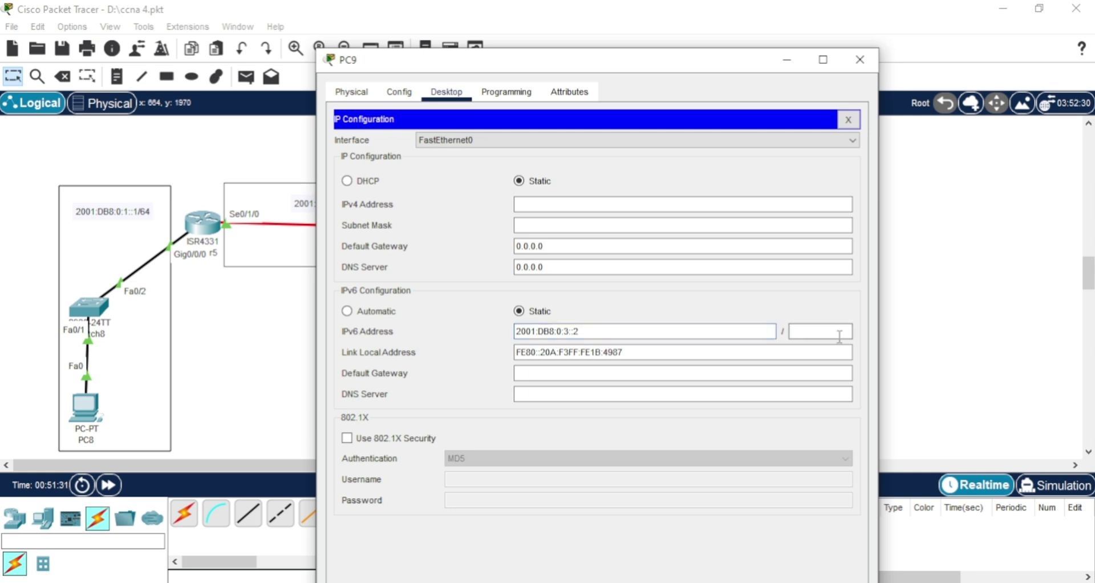
type("64")
Step: Set PC9's IPv6 default gateway to 2001:DB8:0:3::1 and close its configuration window
type("2001:DB8:0:1::1/64")
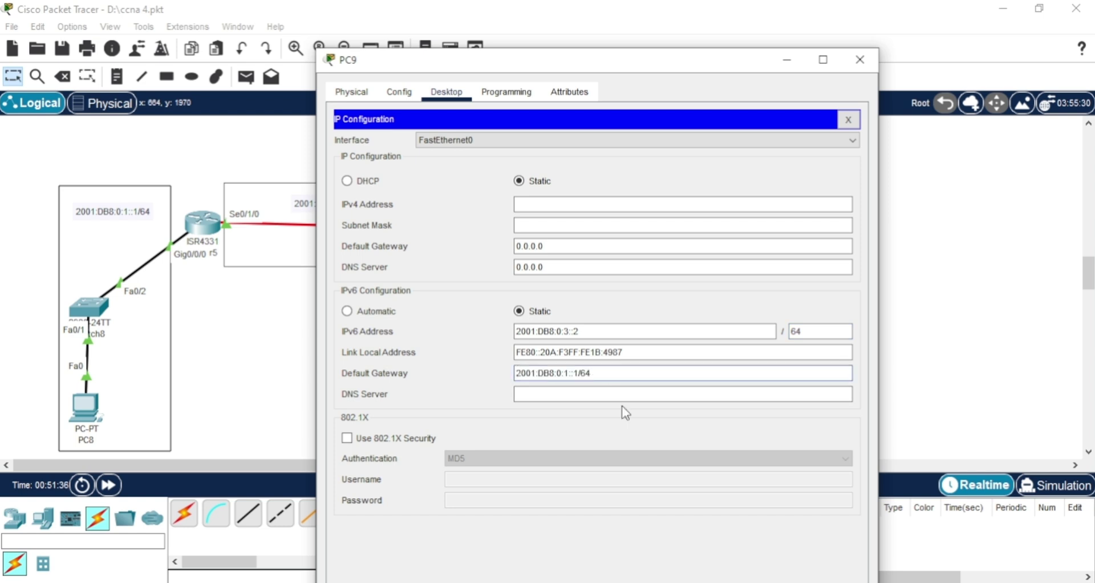
key("BackSpace")
key("BackSpace")
key("BackSpace")
key("BackSpace")
type("3")
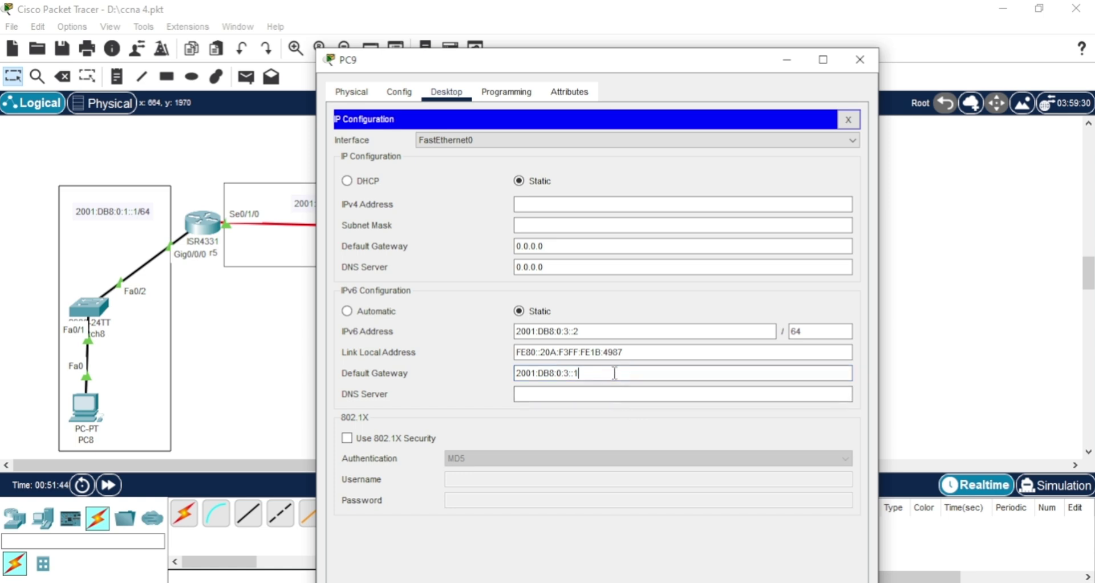
left_click(859, 59)
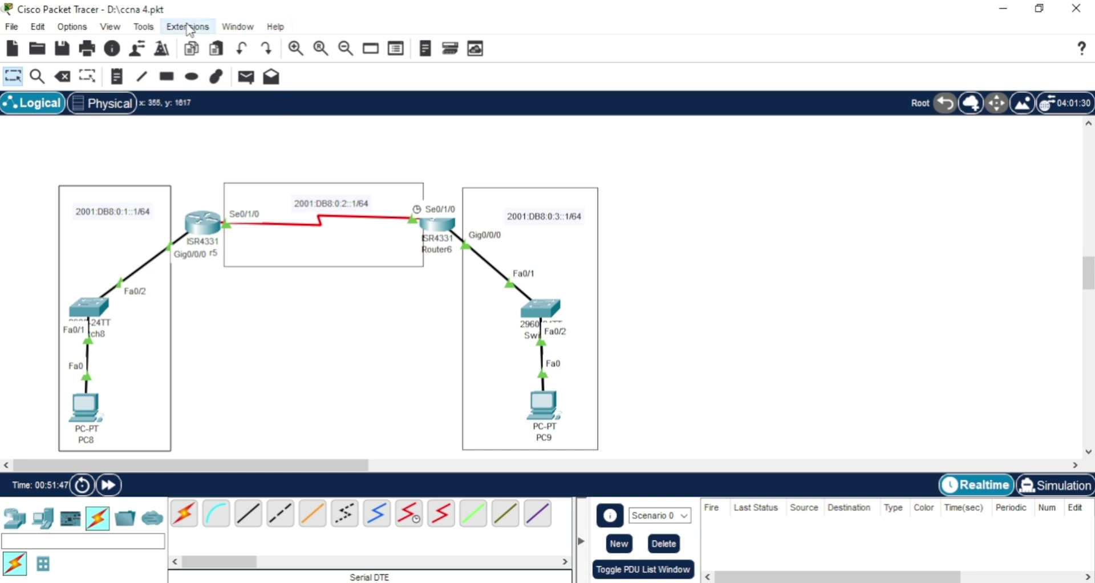
Step: Test connectivity by sending a simple PDU from PC8 to PC9, and delete the test scenario
left_click(244, 79)
left_click(87, 406)
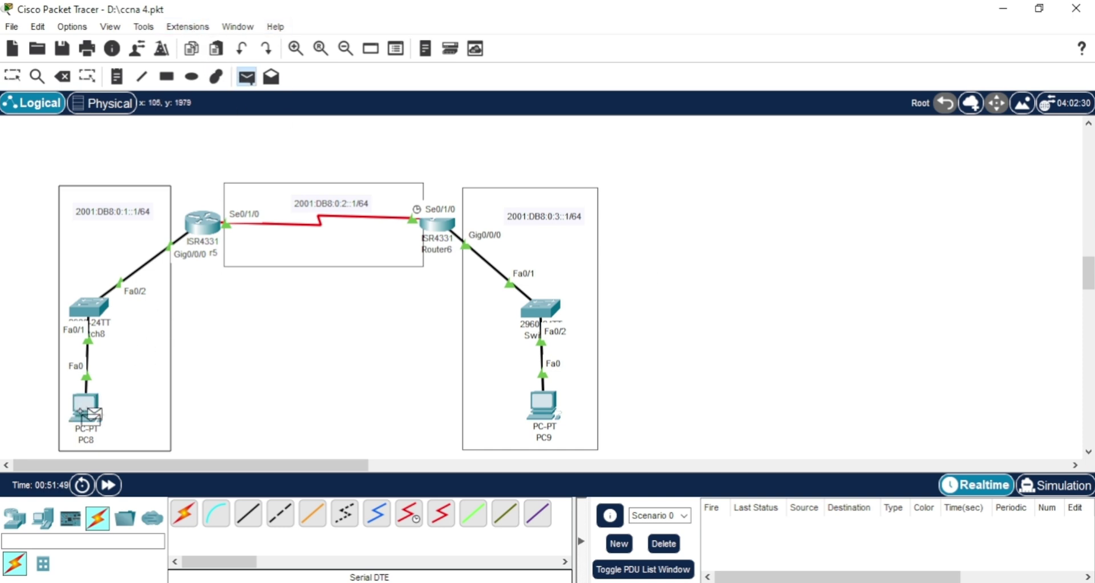
left_click(542, 403)
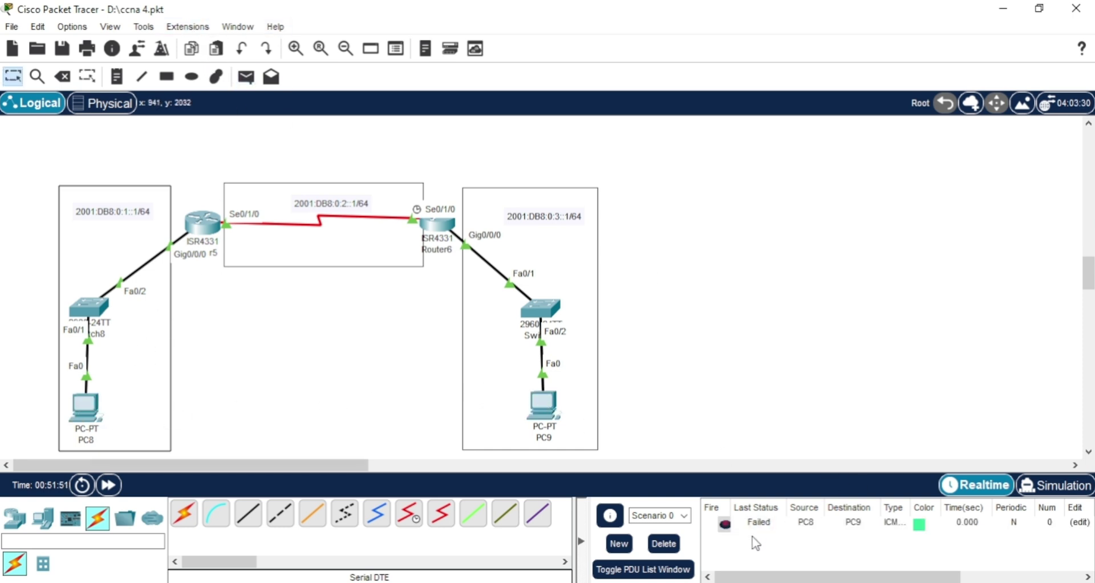
left_click(663, 544)
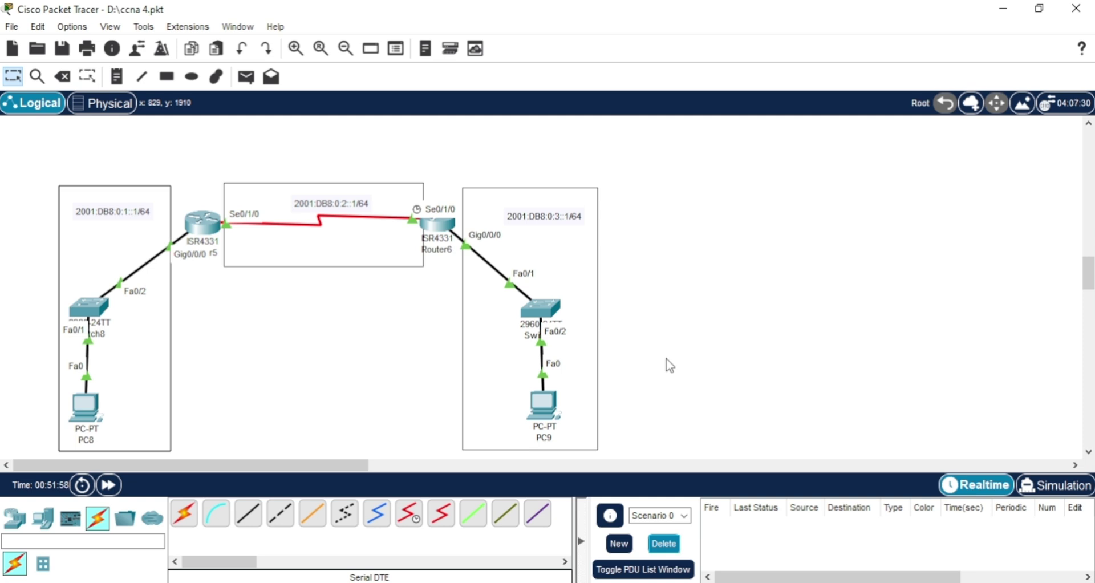
Step: Reopen Router5's command line and exit from serial interface configuration to global configuration mode
left_click(203, 222)
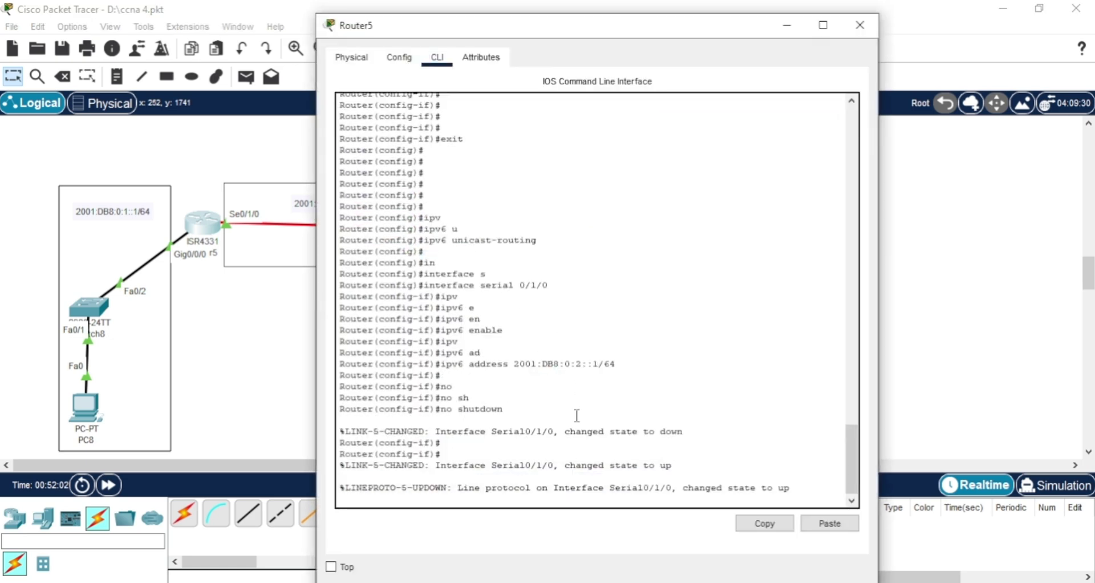
key("Return")
key("Return")
key("Return")
key("Return")
key("Return")
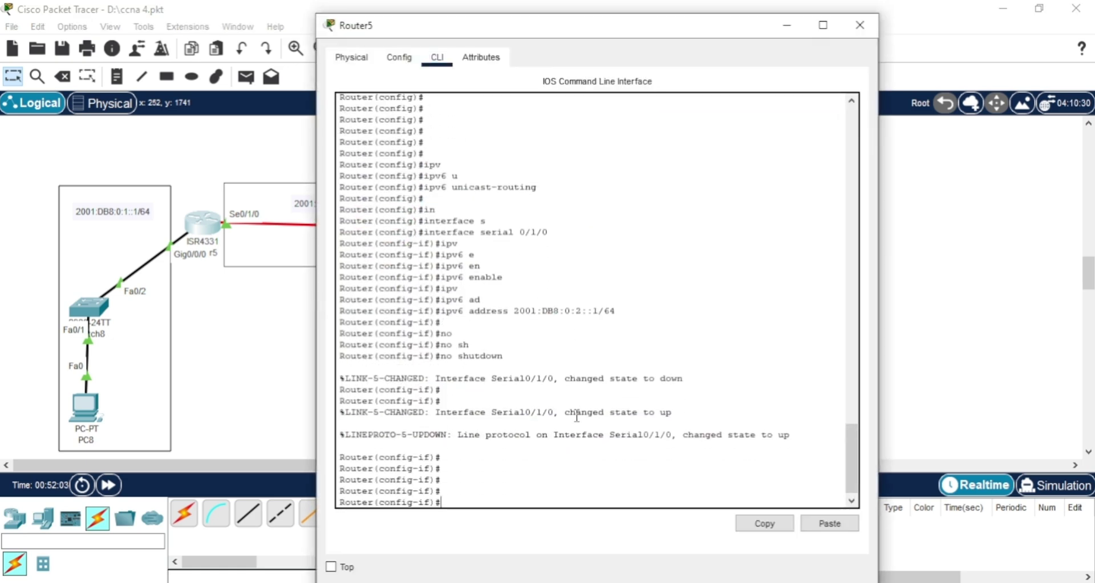
type("exit")
key("Return")
key("Return")
key("Return")
key("Return")
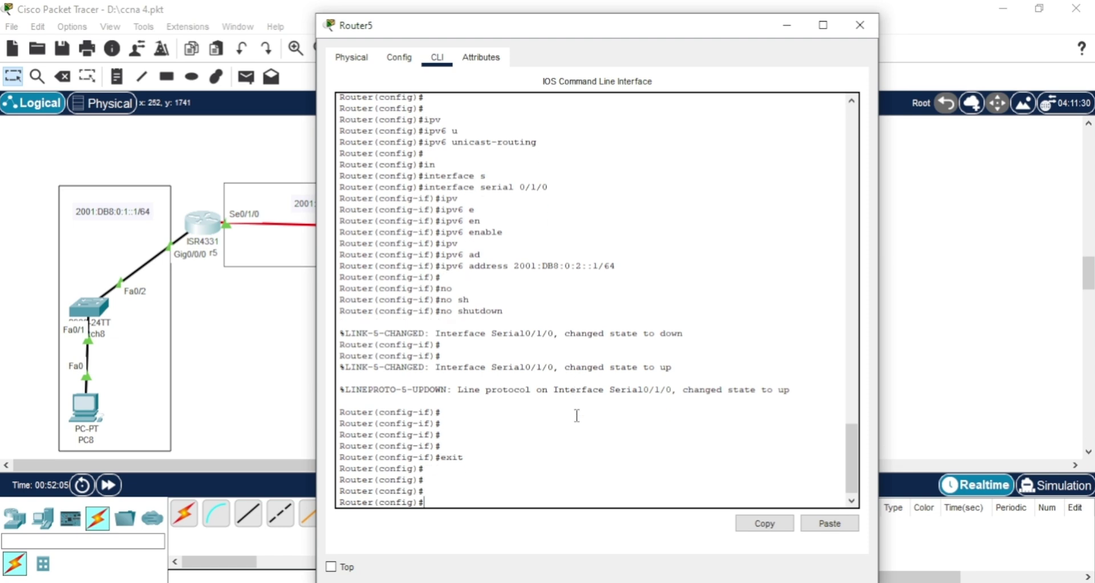
key("Return")
key("Return")
key("Return")
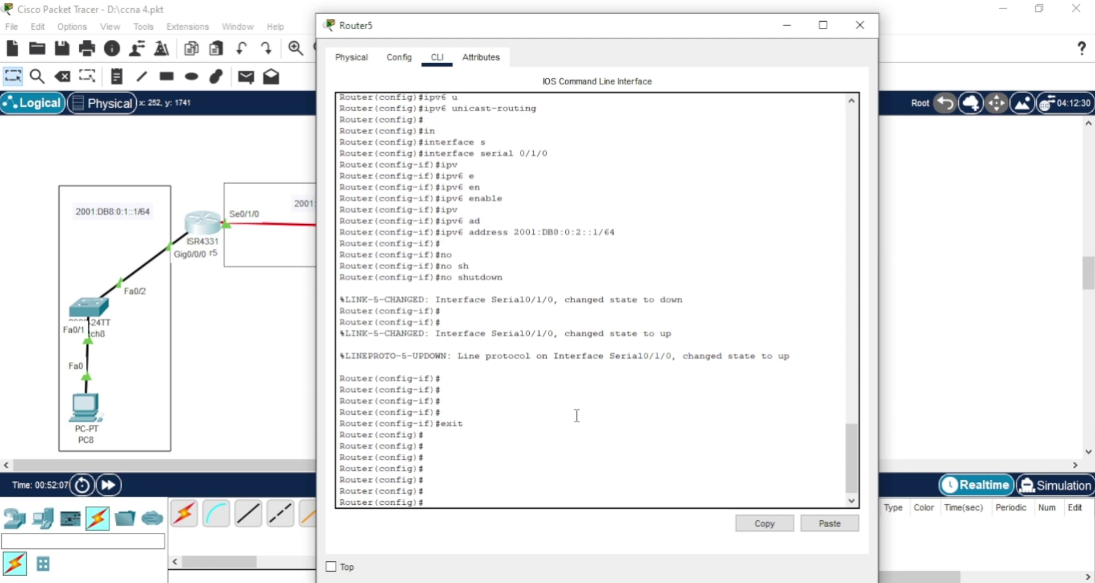
Step: Begin an ipv6 route command on Router5 with the destination 2001:DB8:0:3::2/64
type("ipv")
key("Tab")
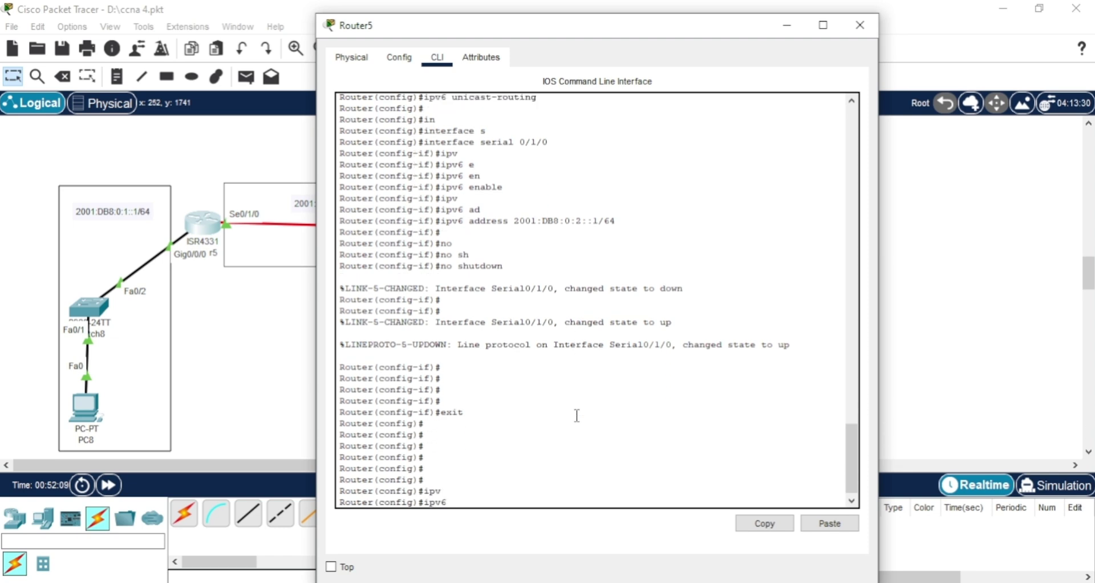
type("route")
left_click_drag(471, 25, 492, 474)
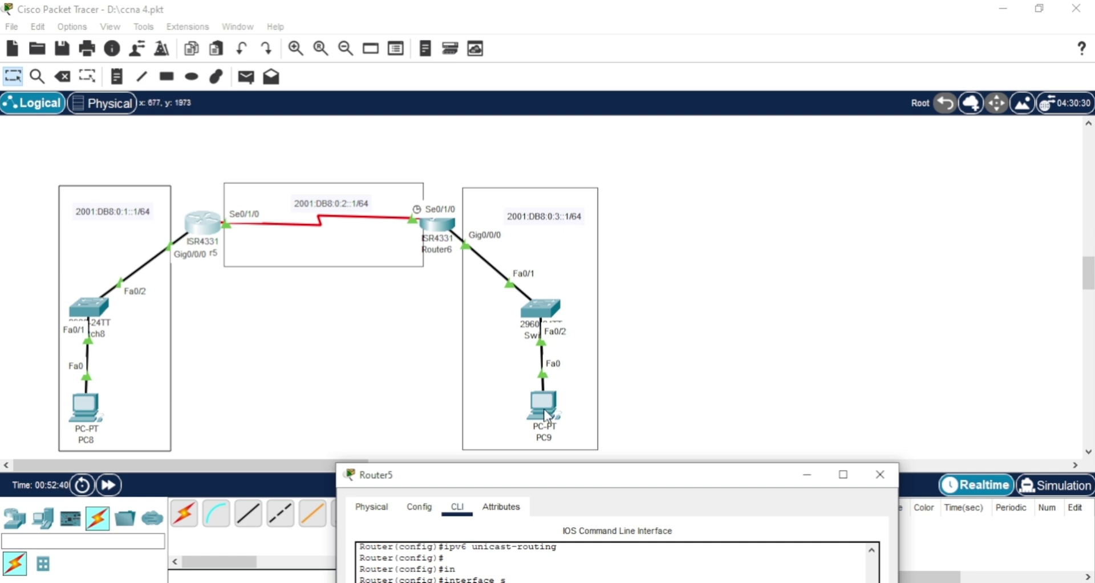
left_click_drag(559, 480, 549, 77)
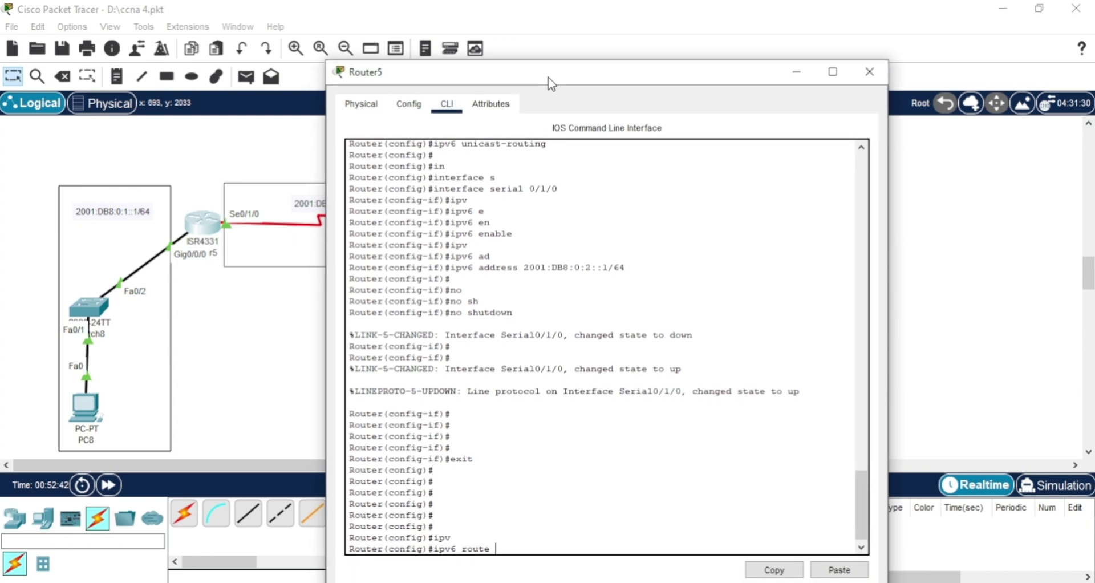
right_click(501, 550)
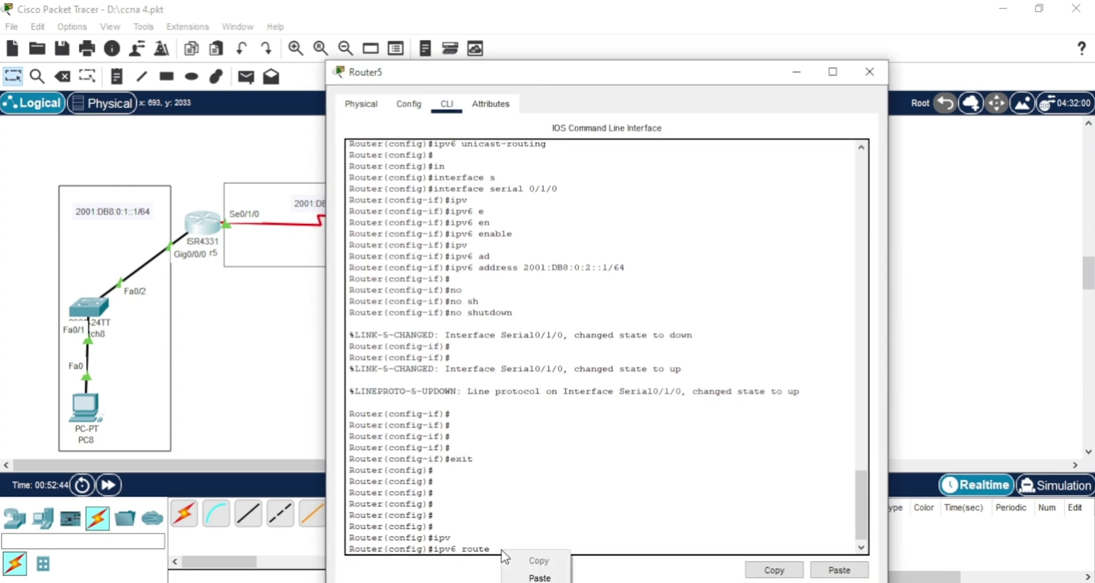
left_click(539, 574)
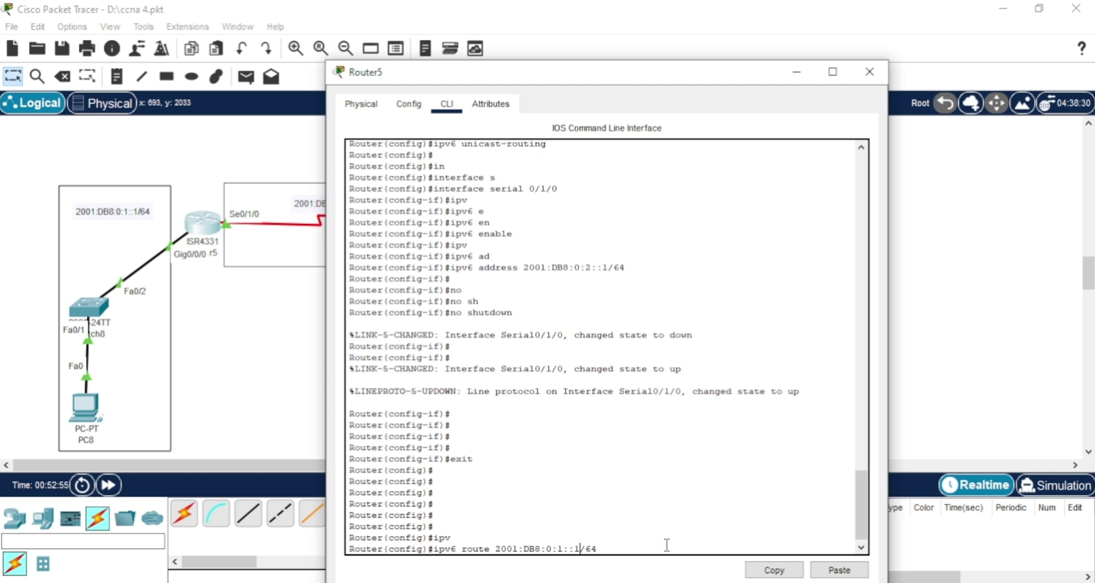
key("End")
key("BackSpace")
key("BackSpace")
type("2")
key("Right")
key("BackSpace")
key("End")
Step: Complete Router5's static route with serial 0/1/0 as the exit interface, issue it and close the router window
left_click_drag(484, 77, 492, 451)
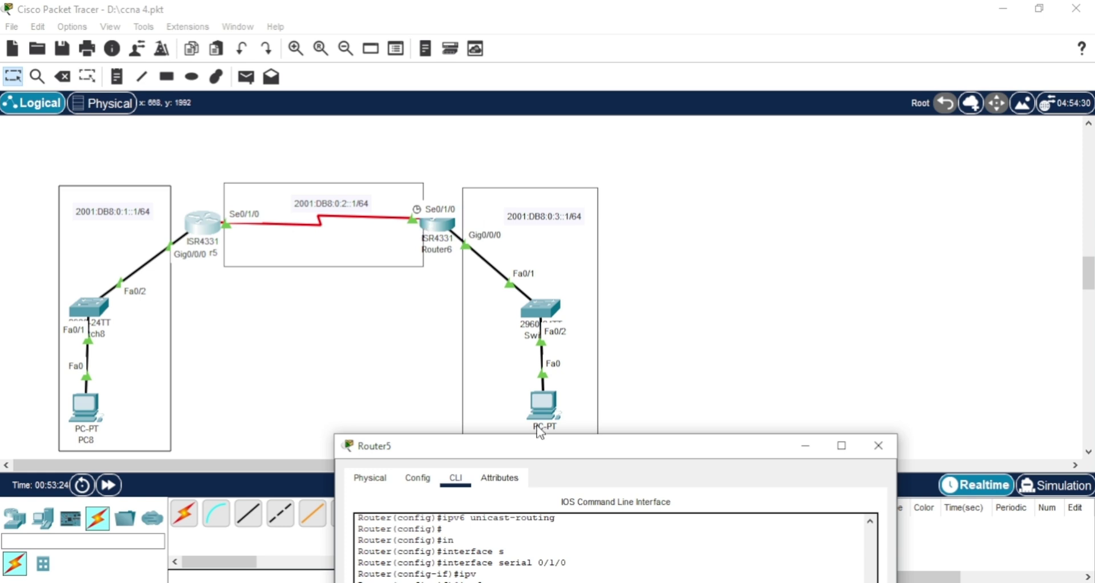
left_click(531, 340)
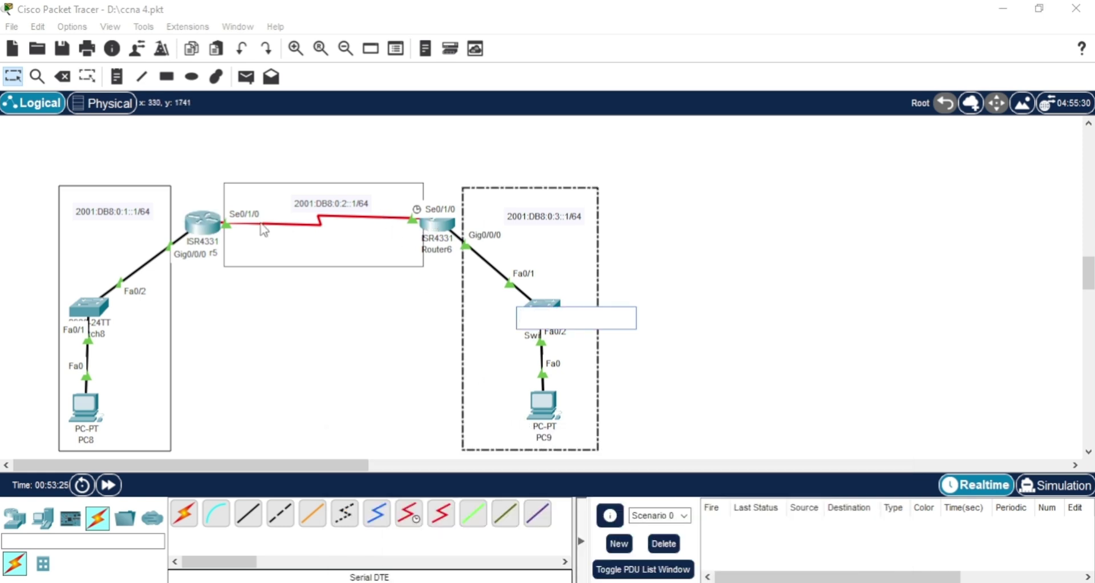
left_click(212, 222)
left_click_drag(555, 446, 531, 89)
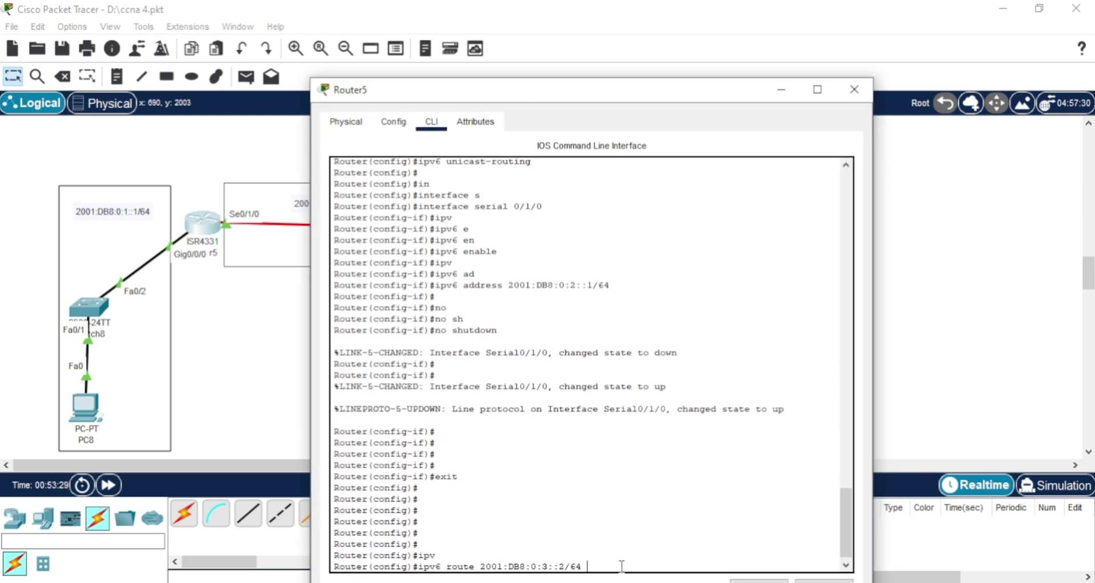
key("Tab")
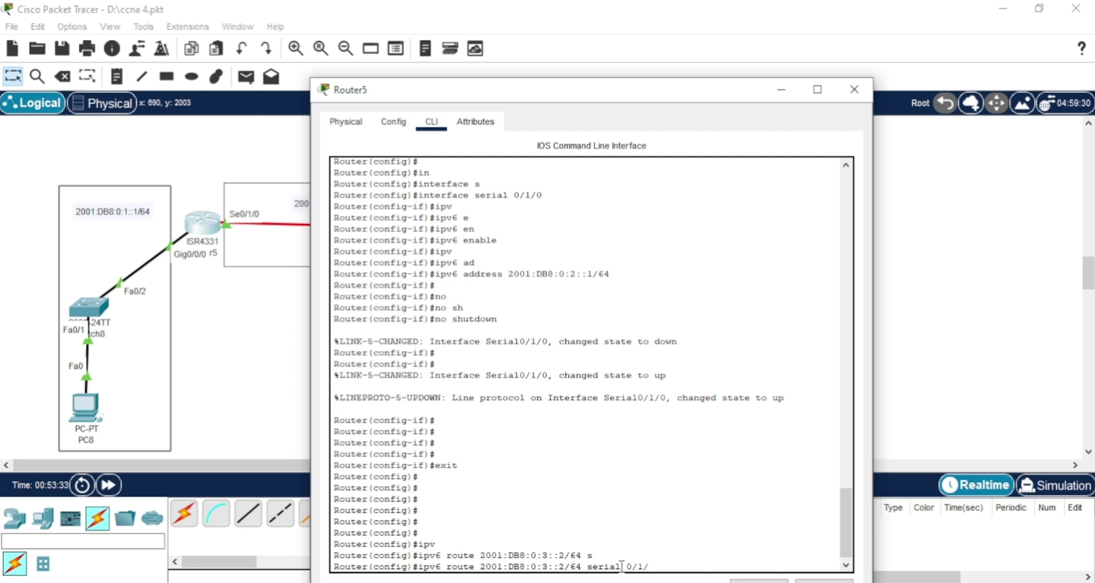
key("Return")
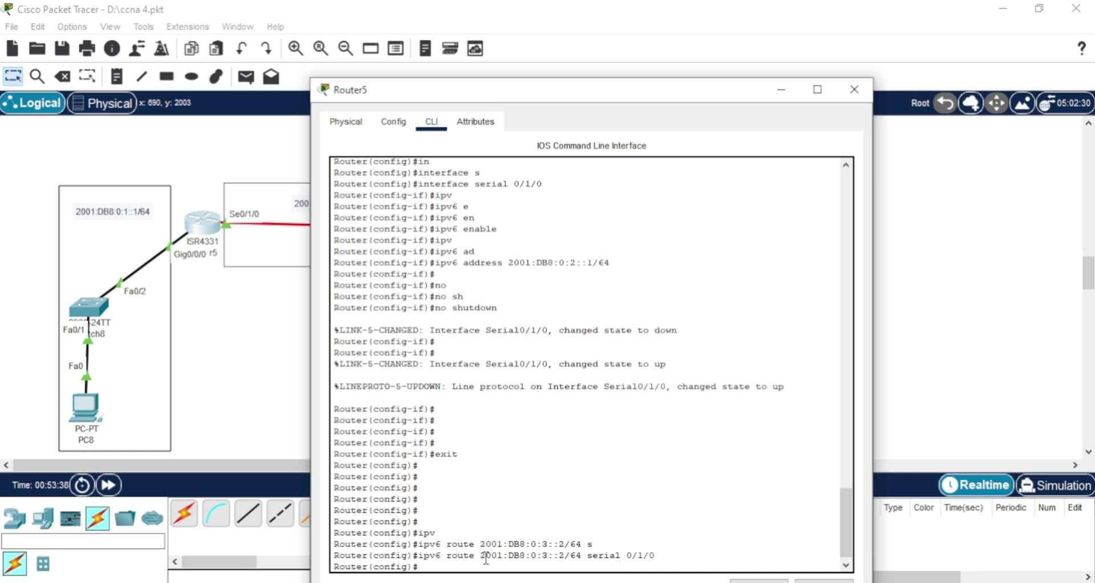
left_click_drag(481, 557, 670, 554)
left_click(669, 554)
left_click(850, 90)
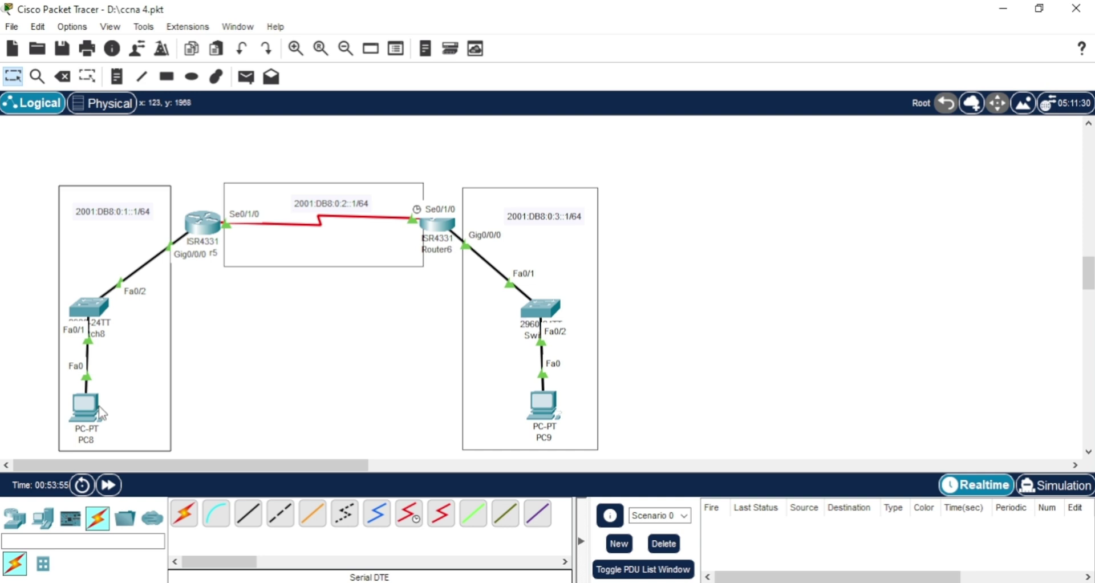
Step: Open Router6's command line and exit from interface configuration to global configuration mode
mouse_move(100, 419)
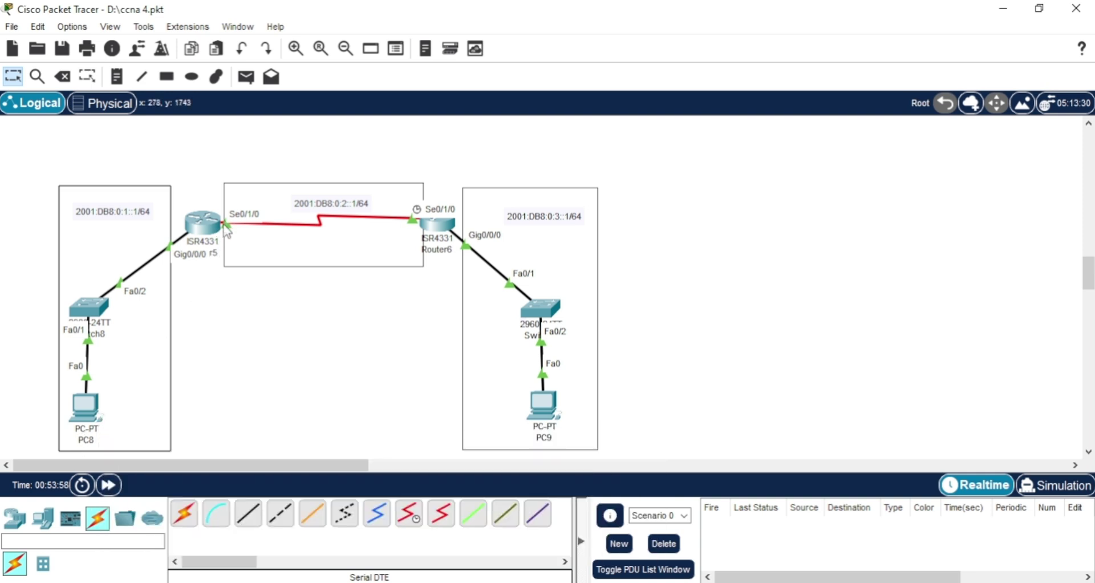
left_click(438, 224)
left_click_drag(561, 441, 564, 437)
key("Return")
key("Return")
key("Return")
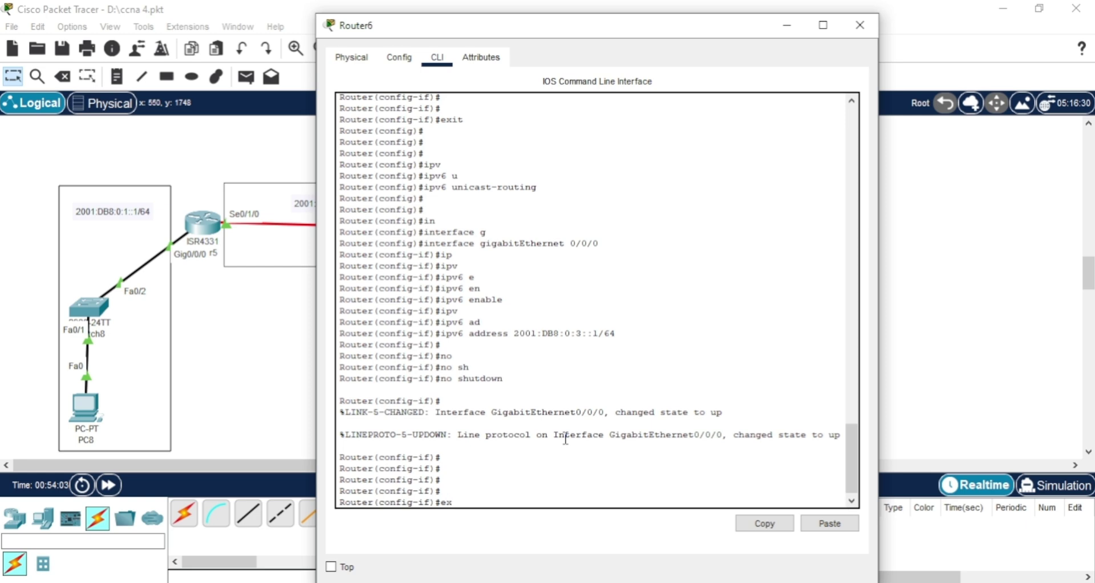
key("Return")
key("Return")
key("Return")
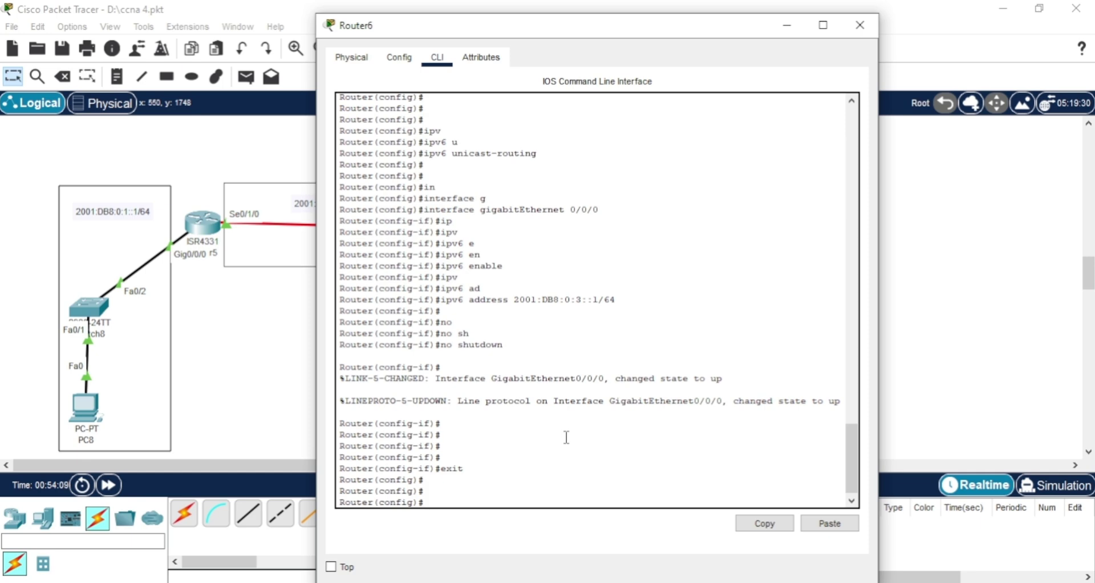
Step: Begin an ipv6 route command on Router6 with the destination 2001:DB8:0:1::2/64
type("ip")
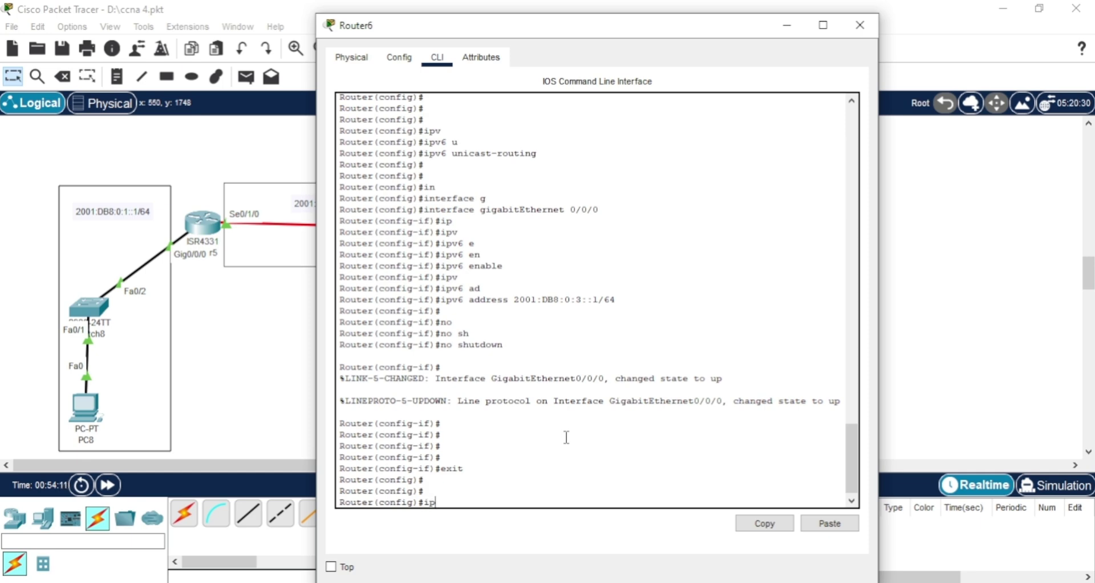
type("v")
key("Tab")
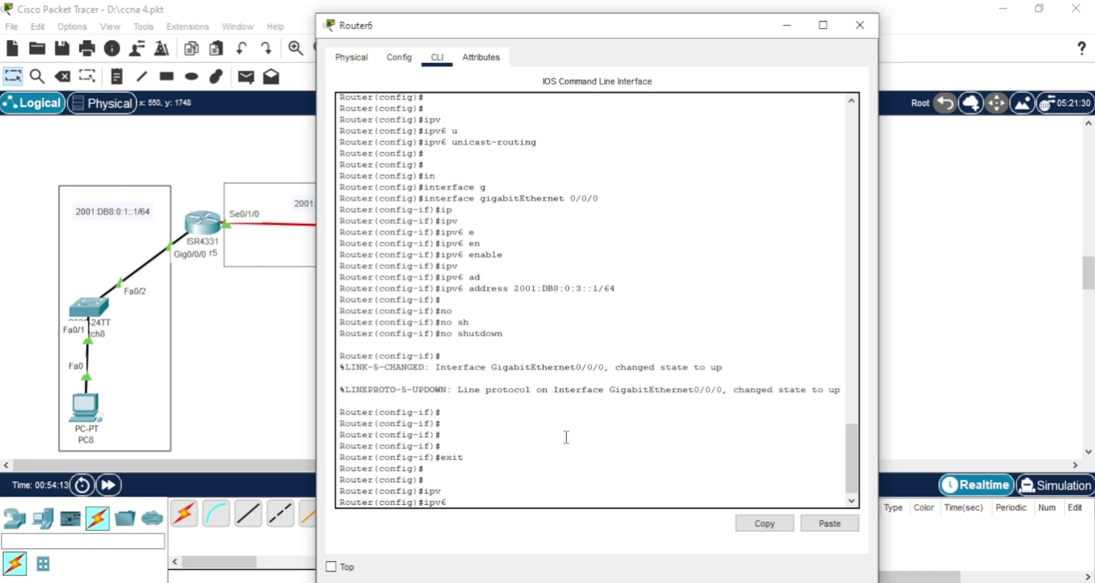
type("route")
right_click(486, 501)
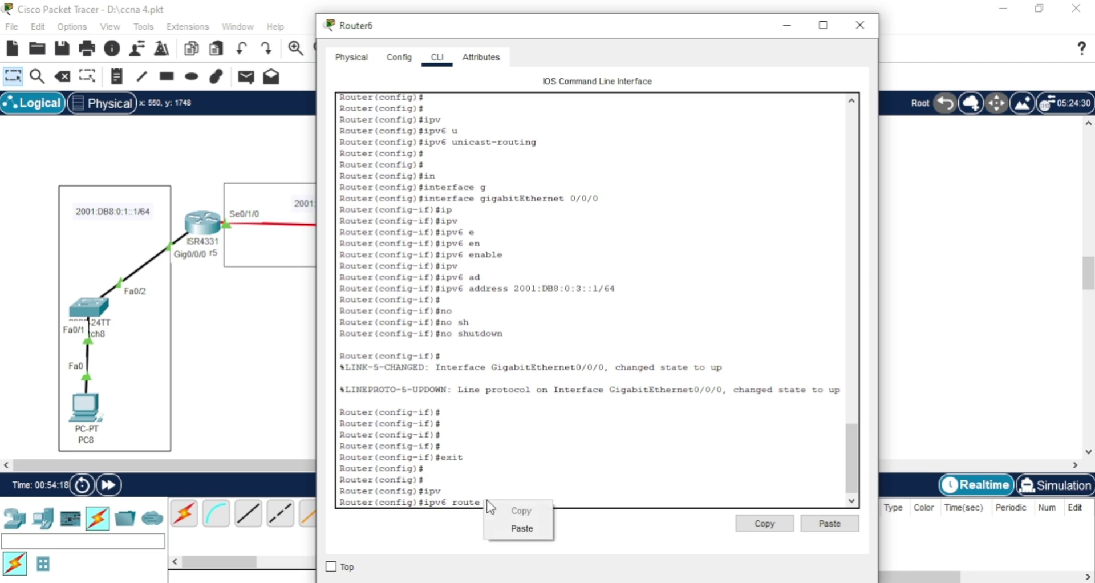
left_click(522, 529)
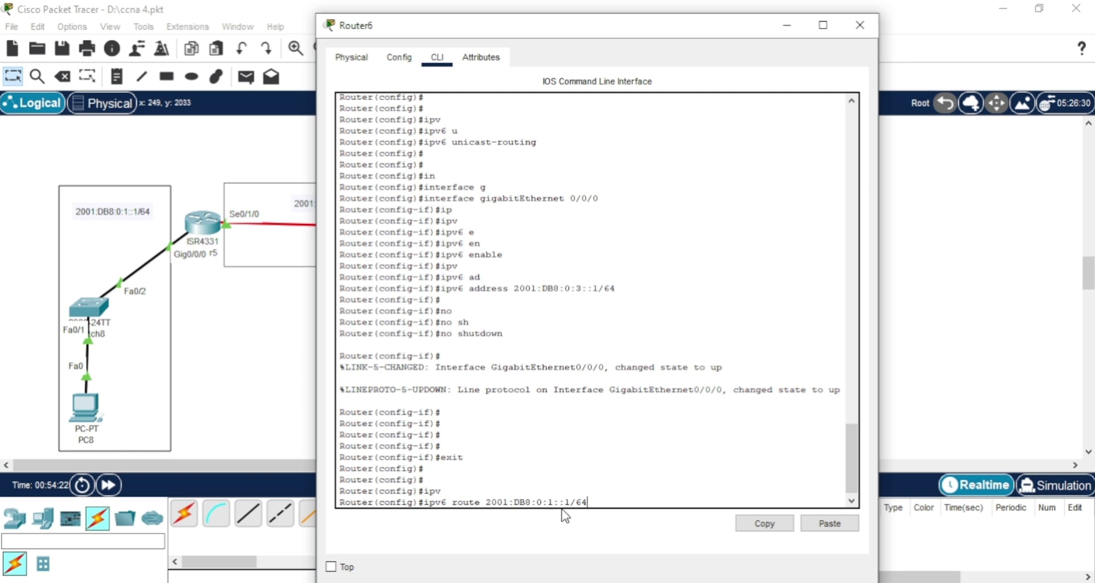
key("End")
key("BackSpace")
type("4")
key("BackSpace")
type("2")
key("BackSpace")
key("BackSpace")
Step: Complete Router6's static route with serial 0/1/0 as the exit interface, issue it and close the router window
type("ser")
key("Tab")
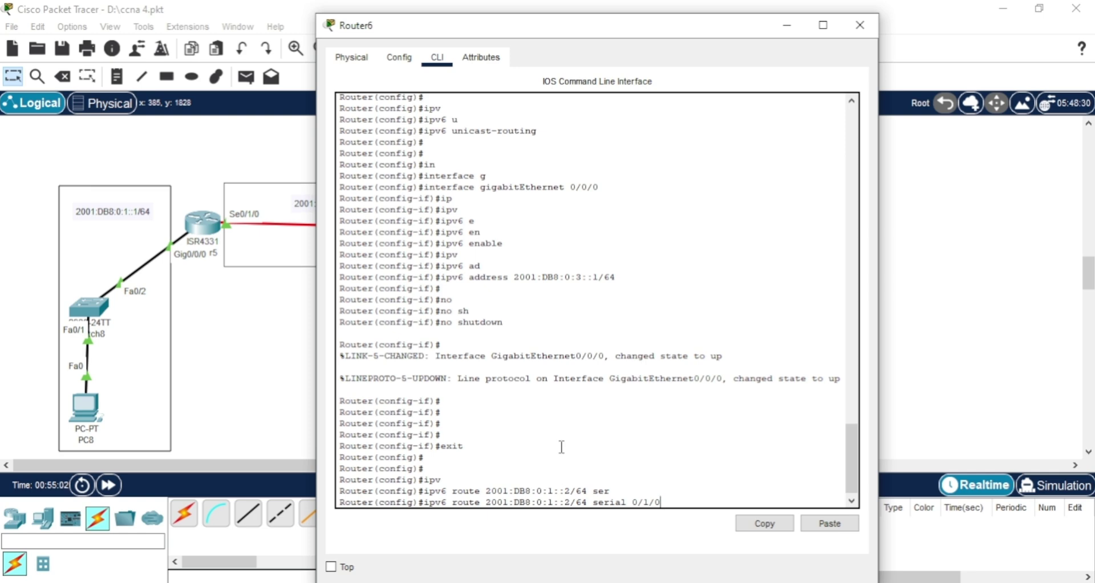
key("Return")
key("Return")
key("Return")
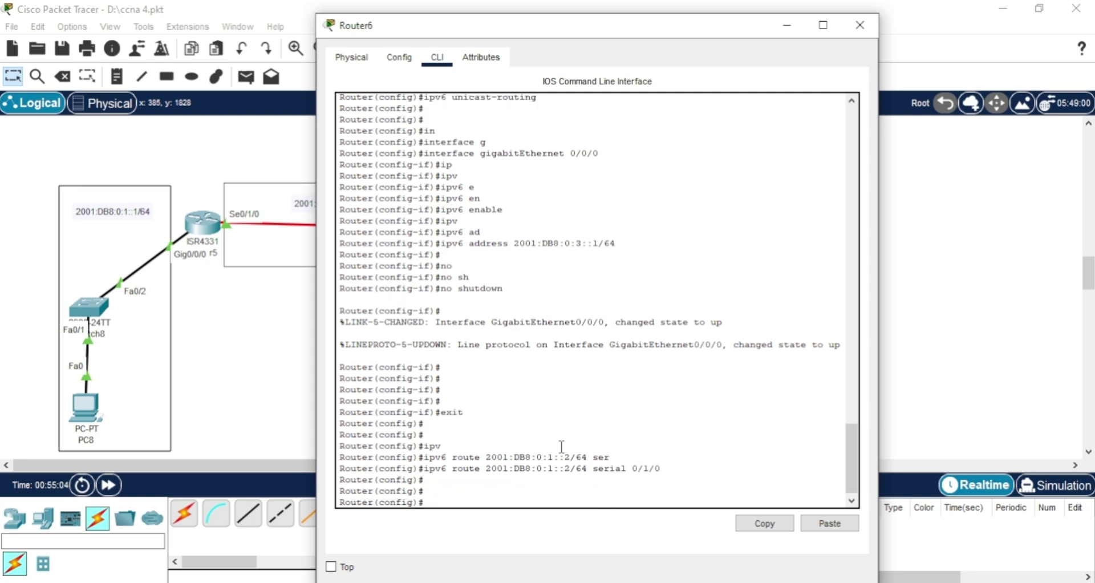
left_click(860, 26)
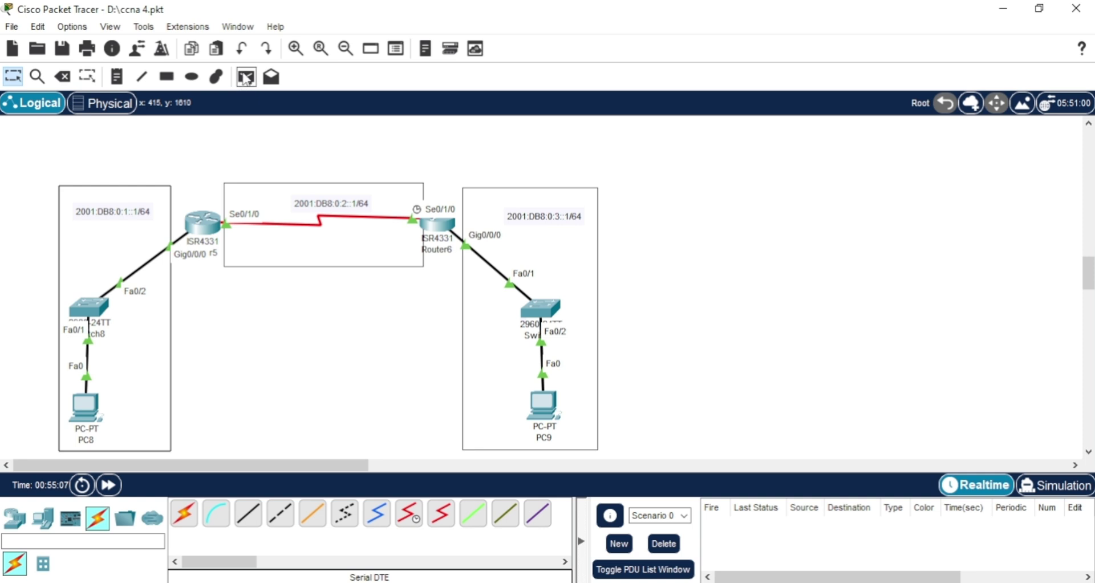
Step: Test connectivity with simple PDUs from PC8 to PC9 and from PC9 to PC8, and delete the test scenario
left_click(246, 77)
left_click(85, 408)
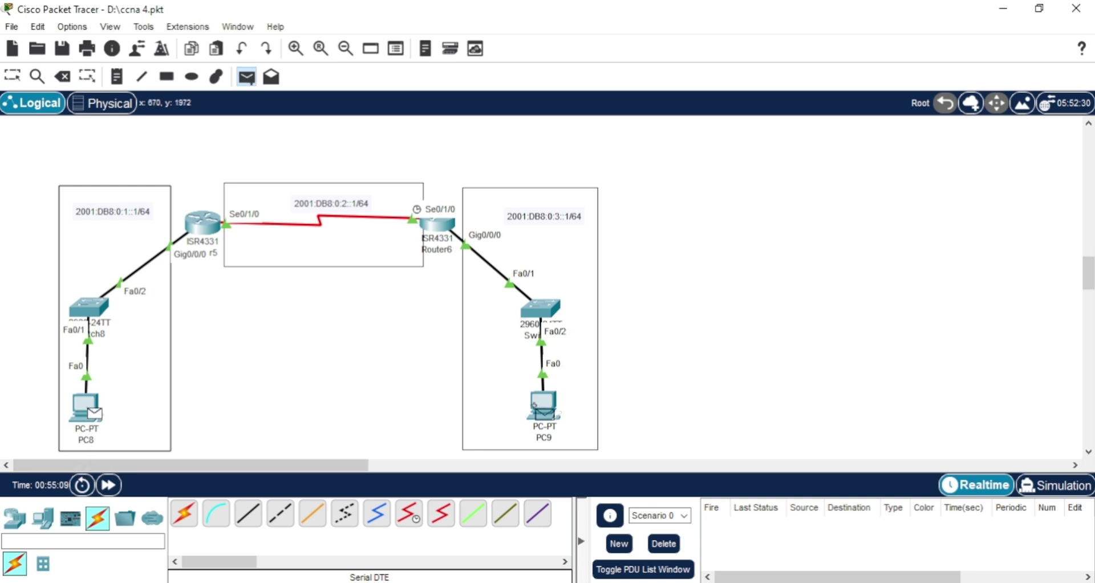
left_click(544, 408)
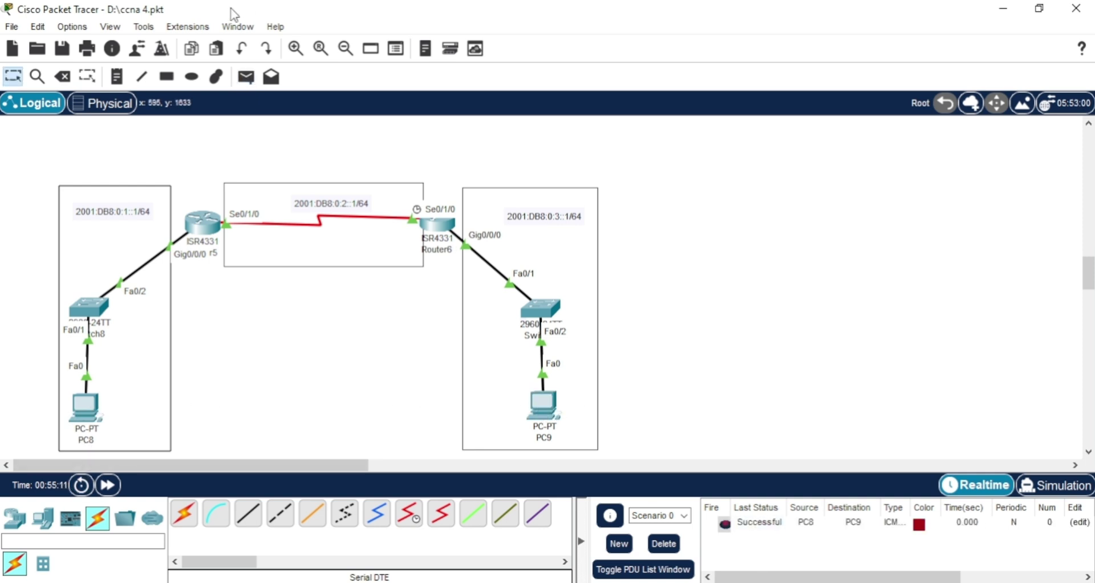
left_click(247, 77)
left_click(544, 410)
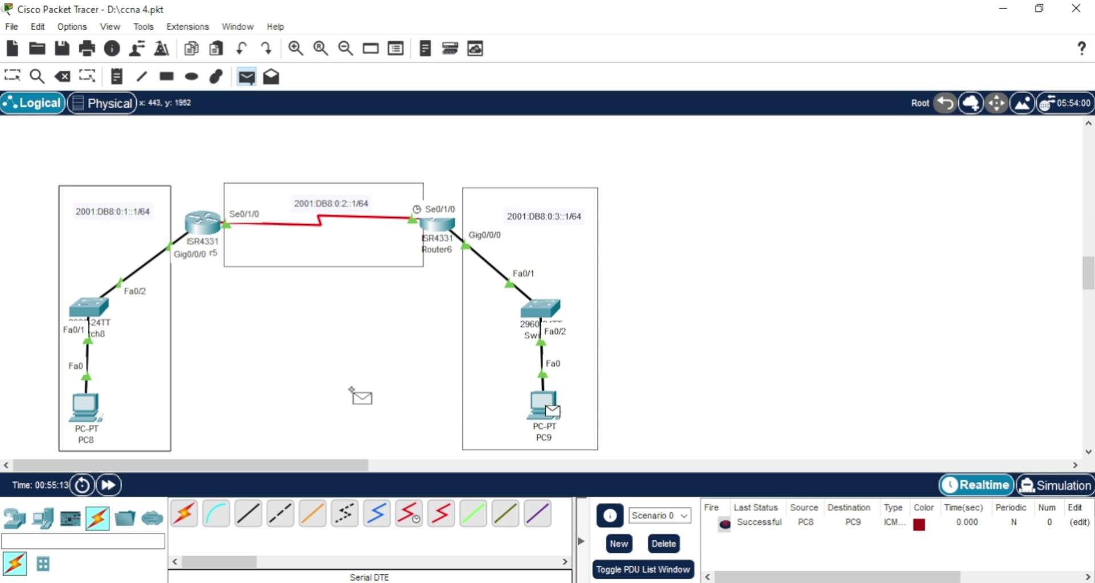
left_click(83, 417)
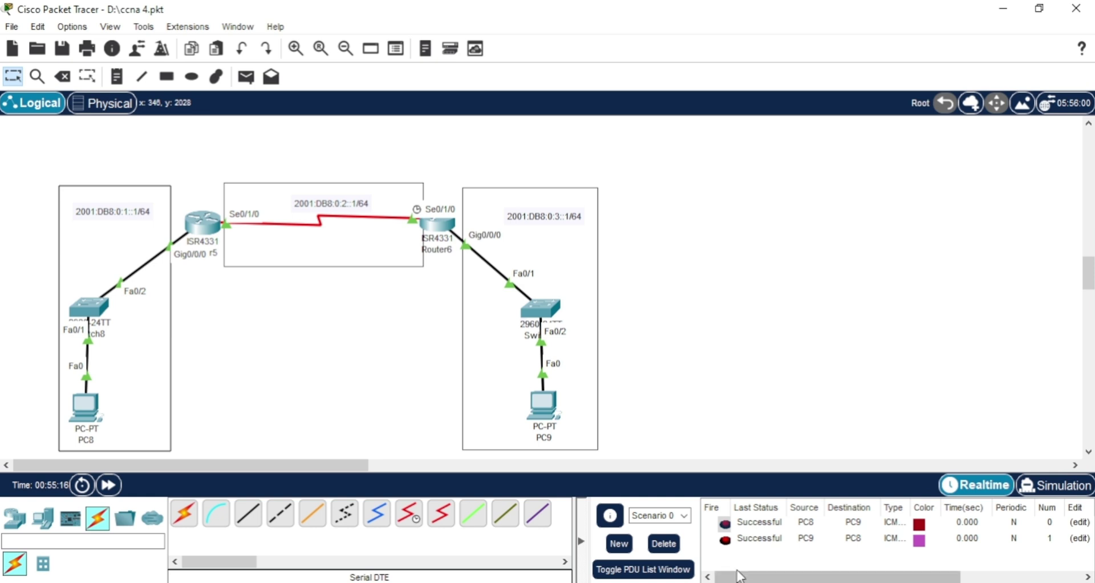
left_click(663, 543)
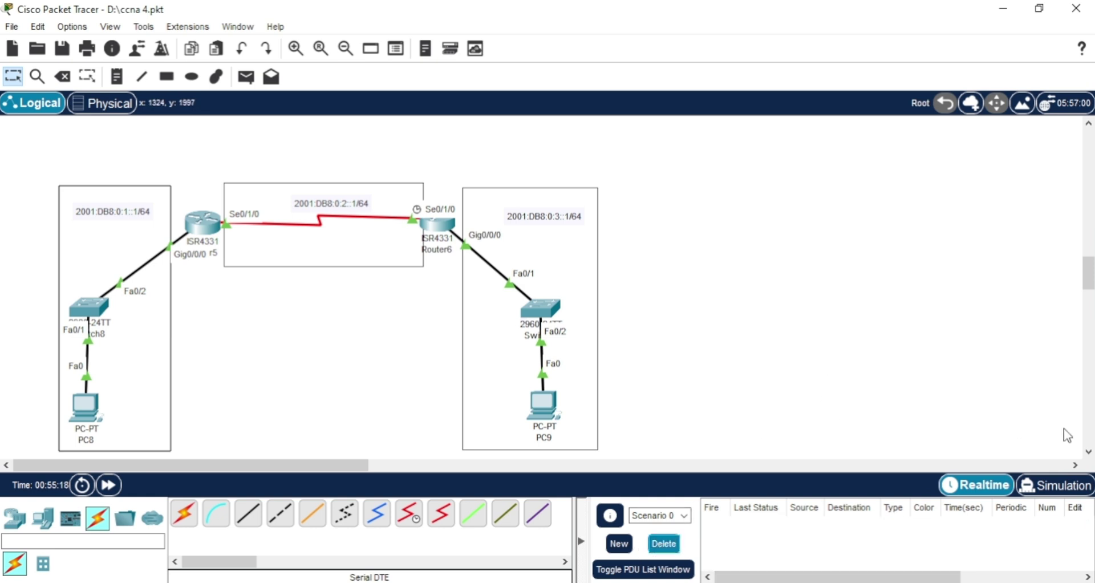
Step: Switch to simulation mode, add a simple PDU from PC8 to PC9 and play the simulation to follow its path
left_click(1053, 489)
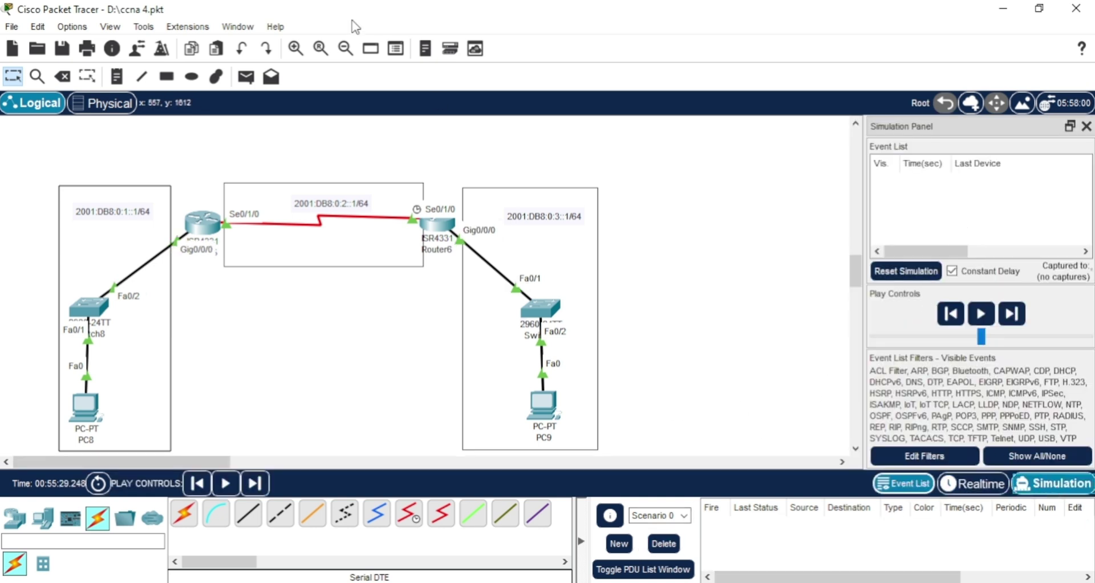
left_click(246, 77)
left_click(85, 406)
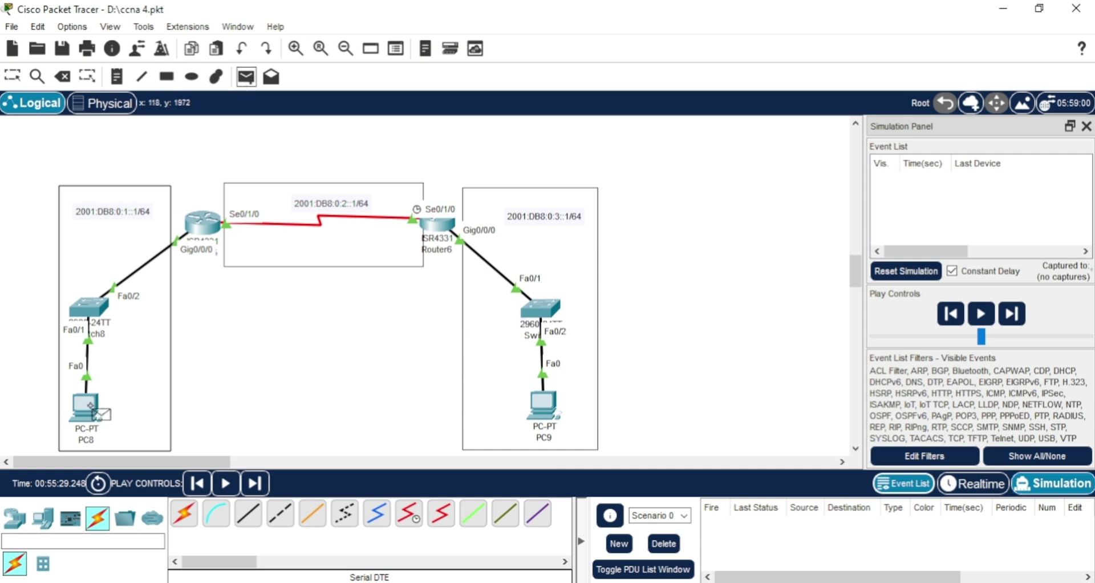
left_click(554, 409)
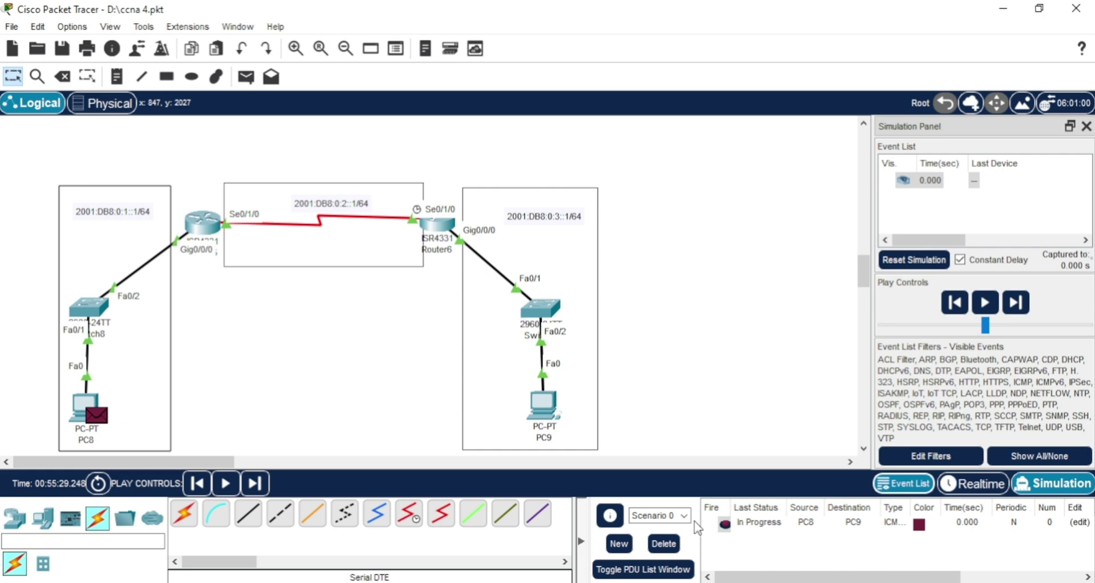
left_click(984, 302)
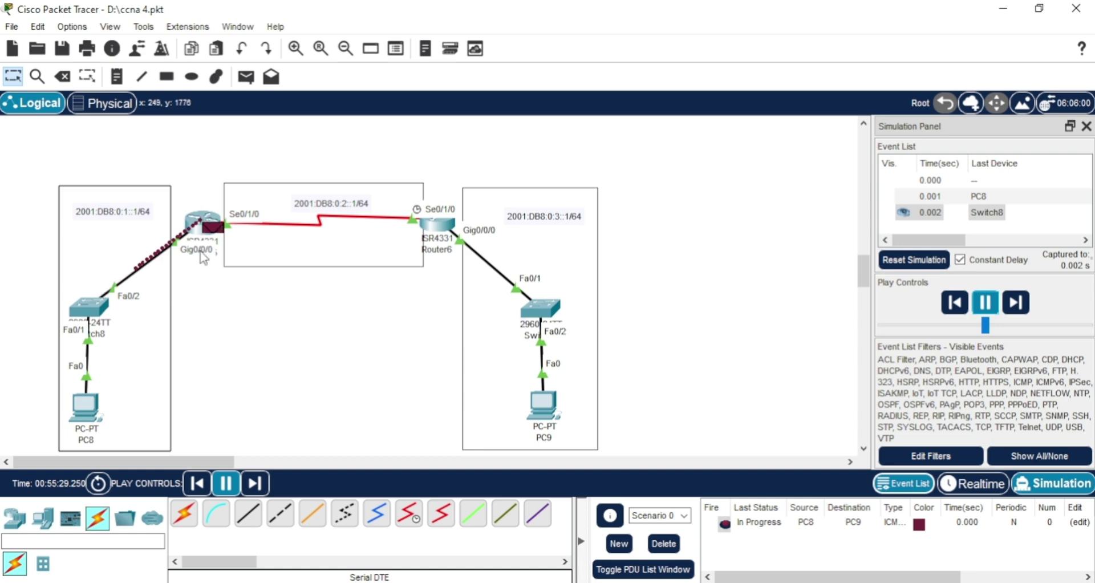
mouse_move(203, 233)
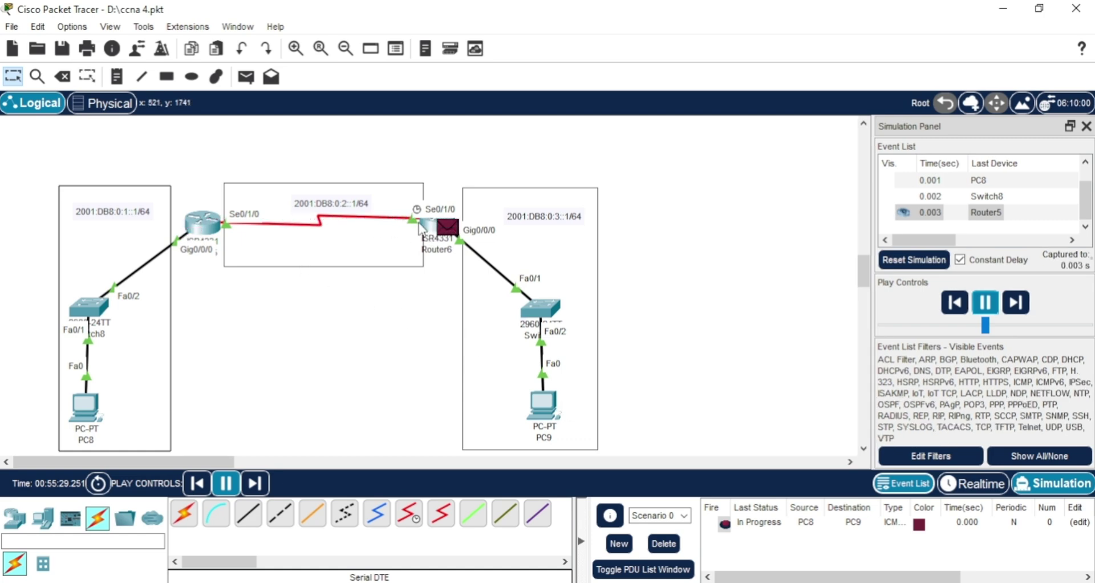
mouse_move(423, 228)
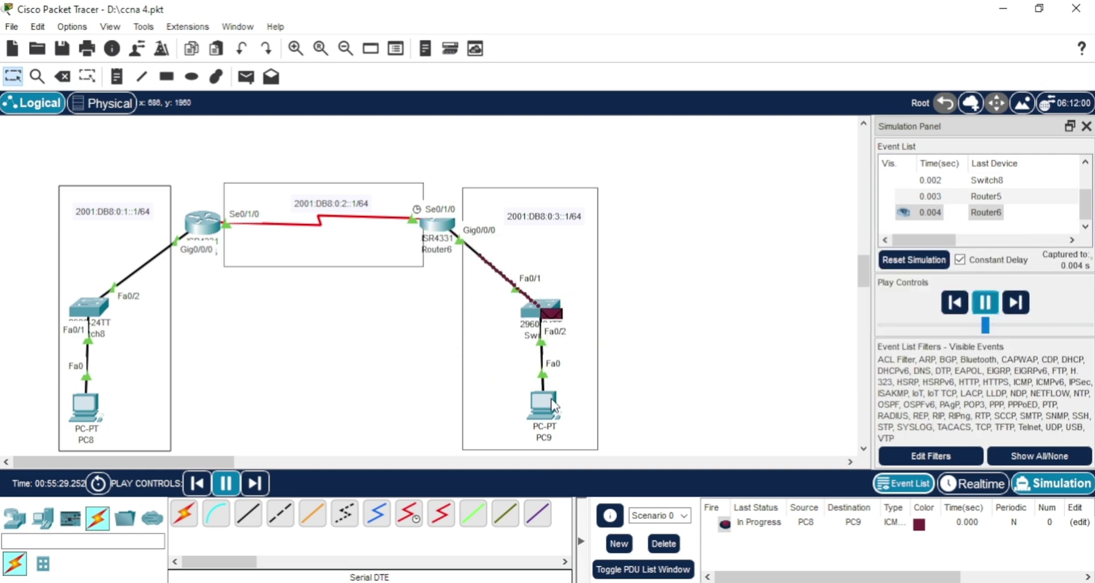
mouse_move(554, 405)
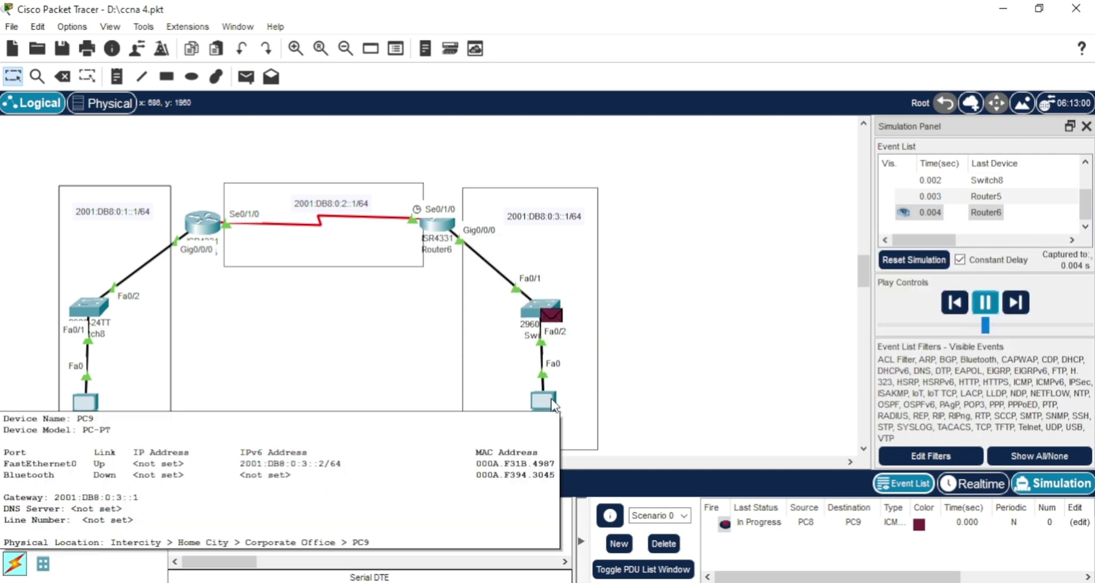